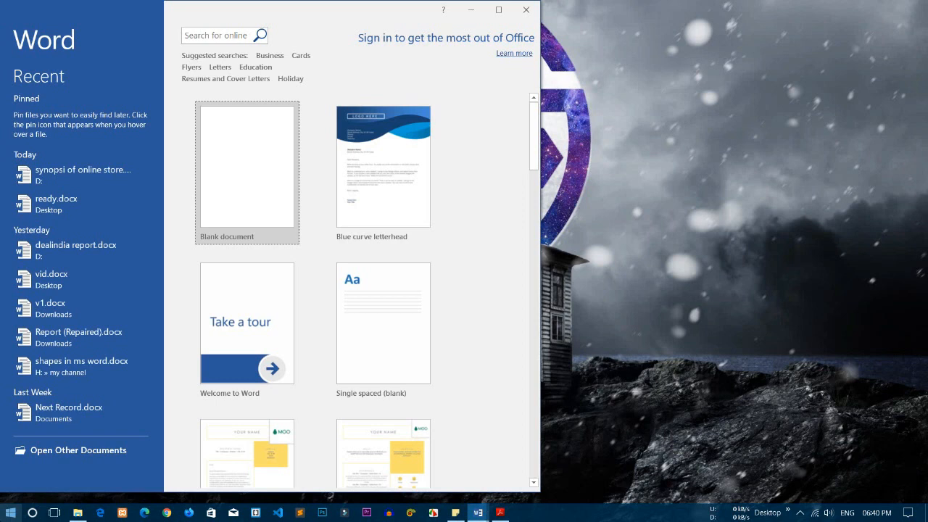
- Create a blank document with A4 210 x 297 mm page size and portrait orientation
{"action": "left_click", "coordinate": [277, 187]}
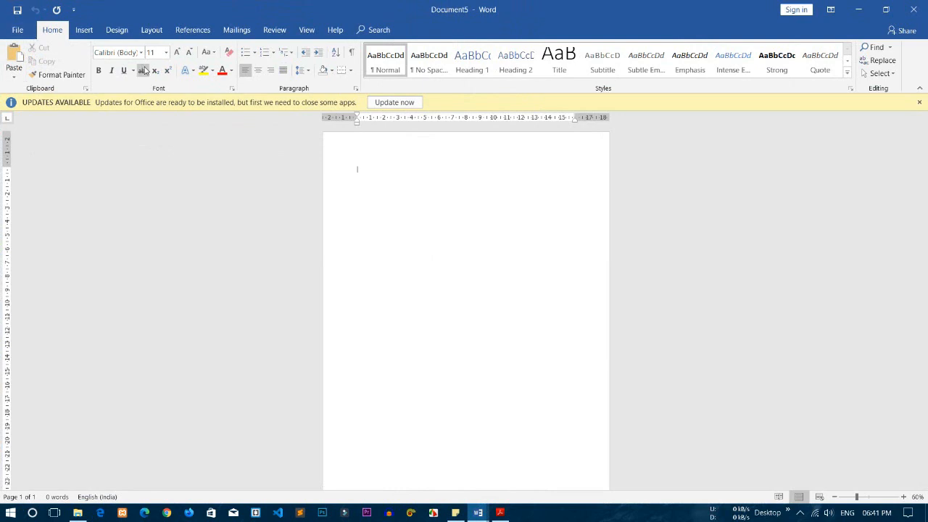
{"action": "left_click", "coordinate": [147, 34]}
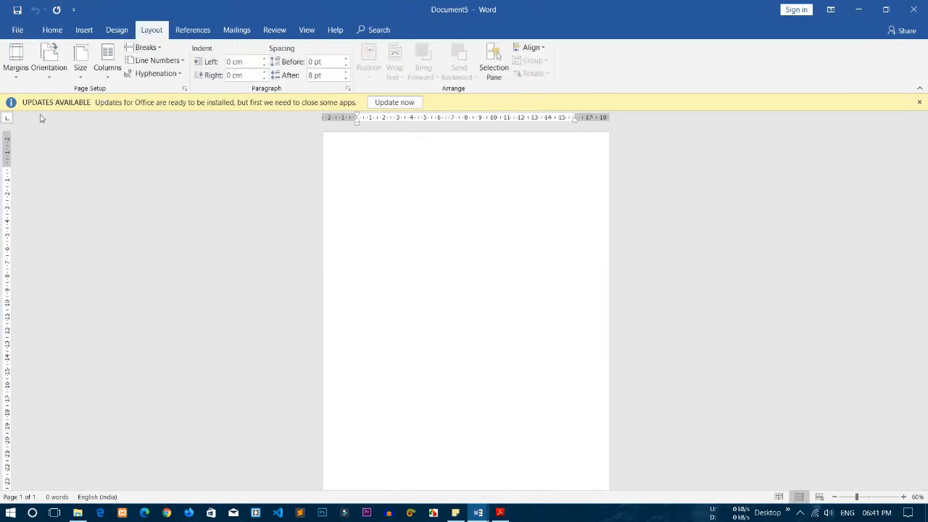
{"action": "left_click", "coordinate": [83, 73]}
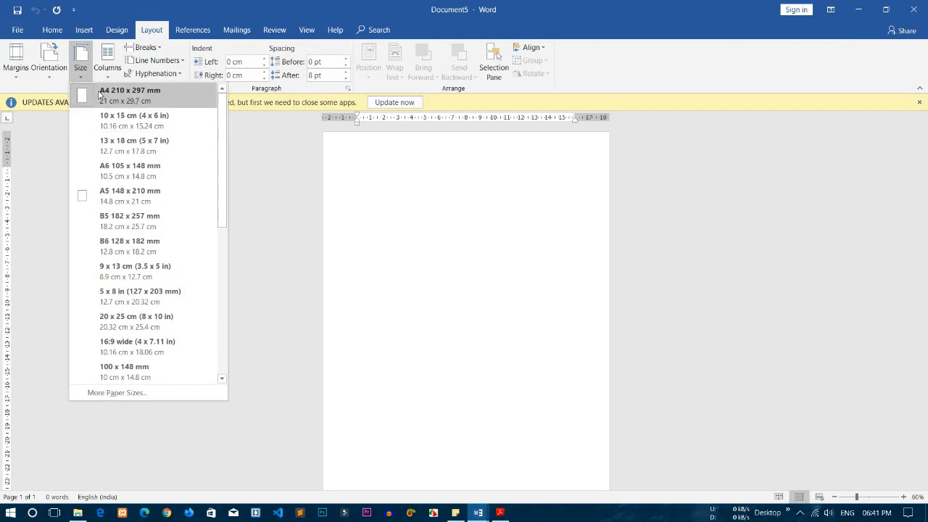
{"action": "left_click", "coordinate": [94, 99]}
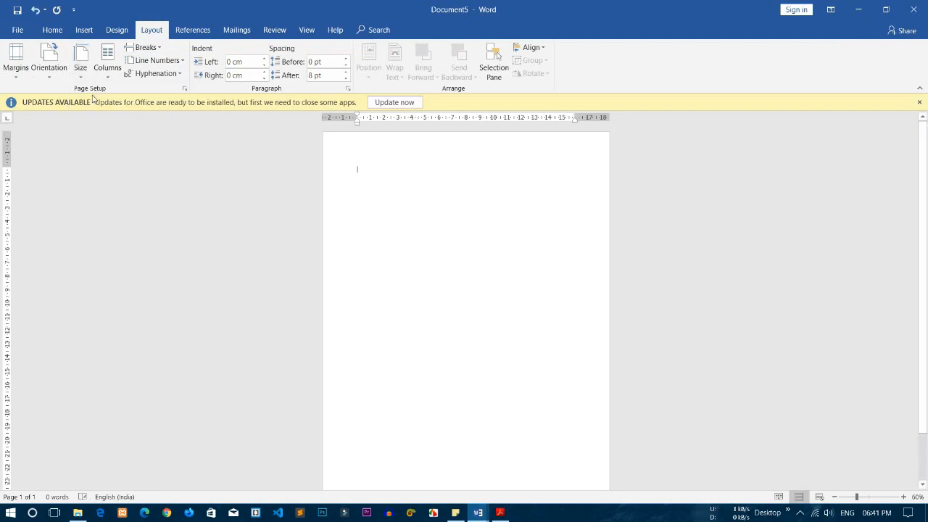
{"action": "left_click", "coordinate": [44, 72]}
{"action": "left_click", "coordinate": [59, 98]}
- Set custom page margins of 0.54 cm at the top, bottom, left and right for the whole document
{"action": "left_click", "coordinate": [16, 70]}
{"action": "left_click", "coordinate": [15, 70]}
{"action": "left_click", "coordinate": [16, 64]}
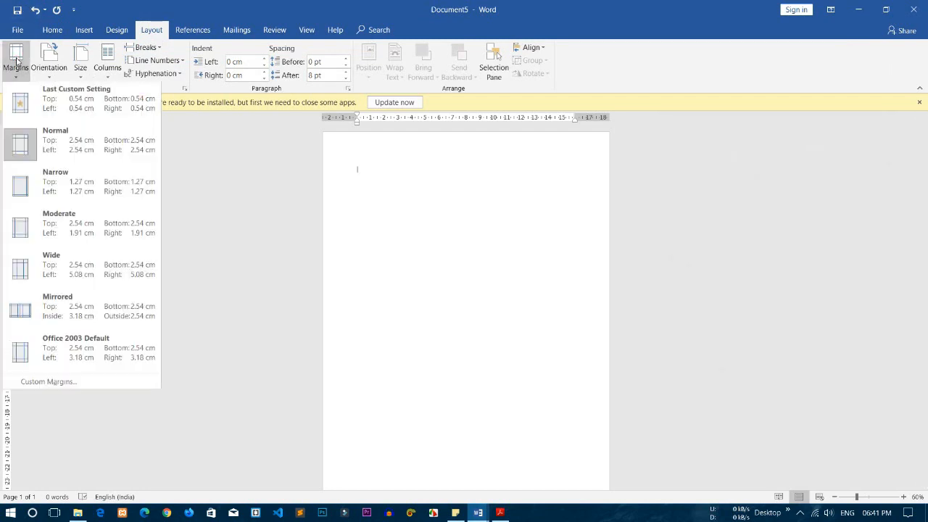
{"action": "left_click", "coordinate": [58, 382]}
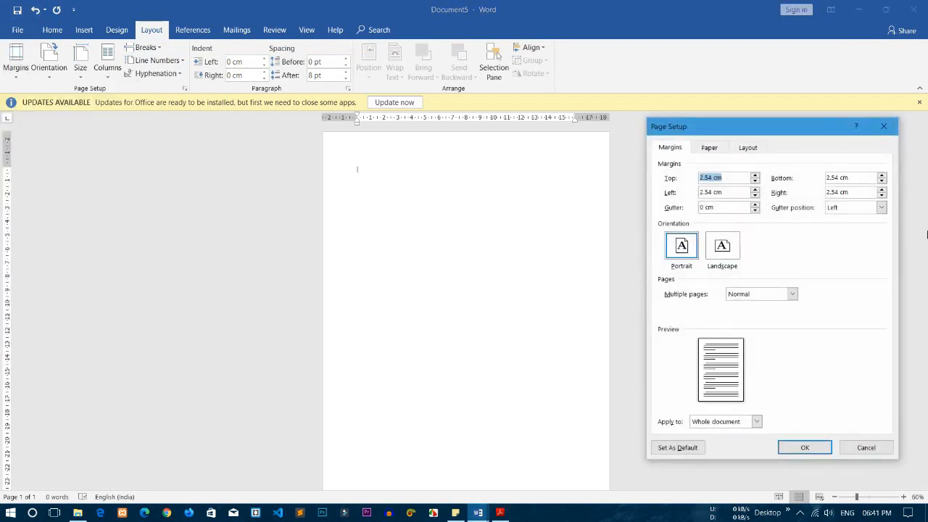
{"action": "left_click", "coordinate": [701, 178]}
{"action": "key", "text": "Tab"}
{"action": "key", "text": "Home"}
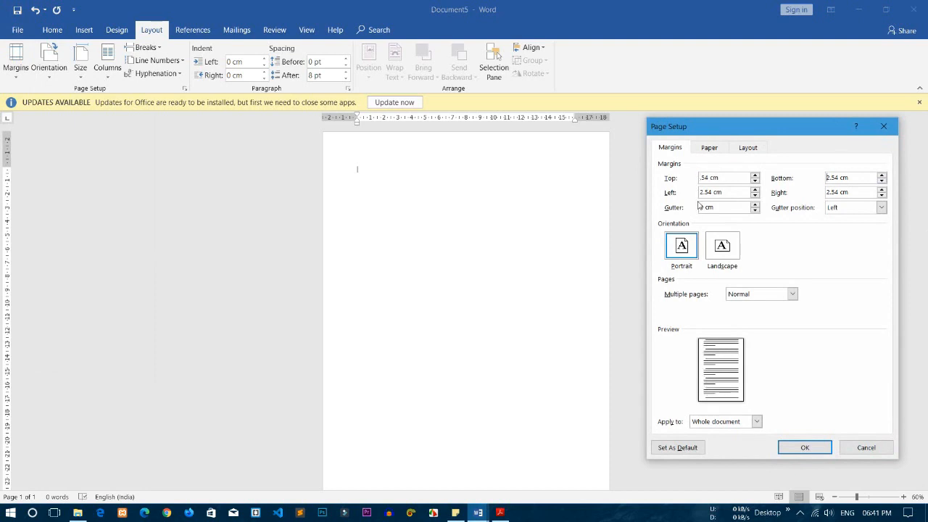
{"action": "key", "text": "Delete"}
{"action": "key", "text": "Tab"}
{"action": "key", "text": "Home"}
{"action": "key", "text": "Delete"}
{"action": "key", "text": "Tab"}
{"action": "key", "text": "Home"}
{"action": "key", "text": "Delete"}
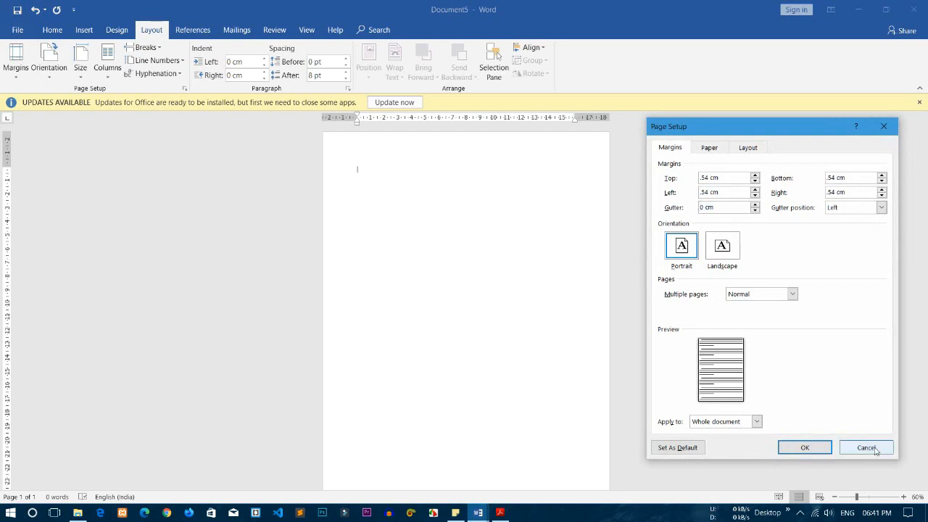
{"action": "left_click", "coordinate": [802, 447]}
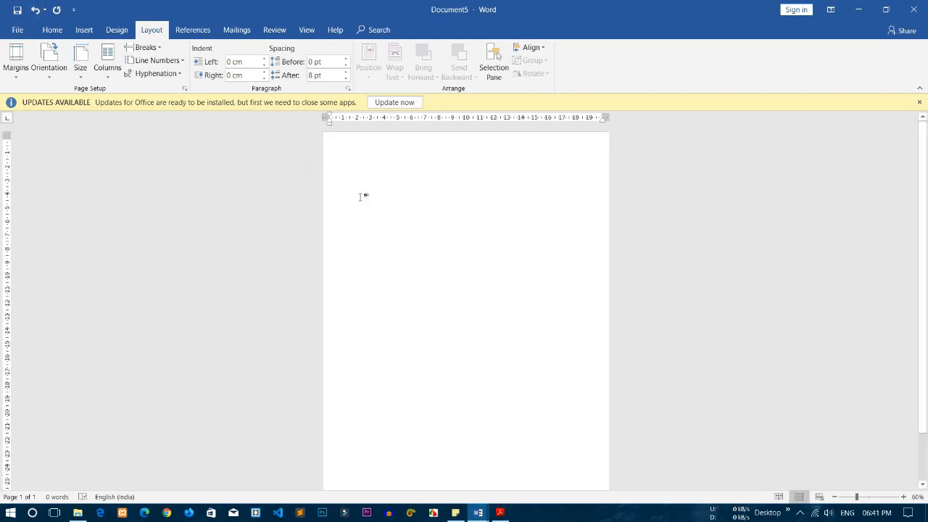
- Start a labels mail merge and open the details of the custom 1/2 Letter label
{"action": "left_click", "coordinate": [237, 30]}
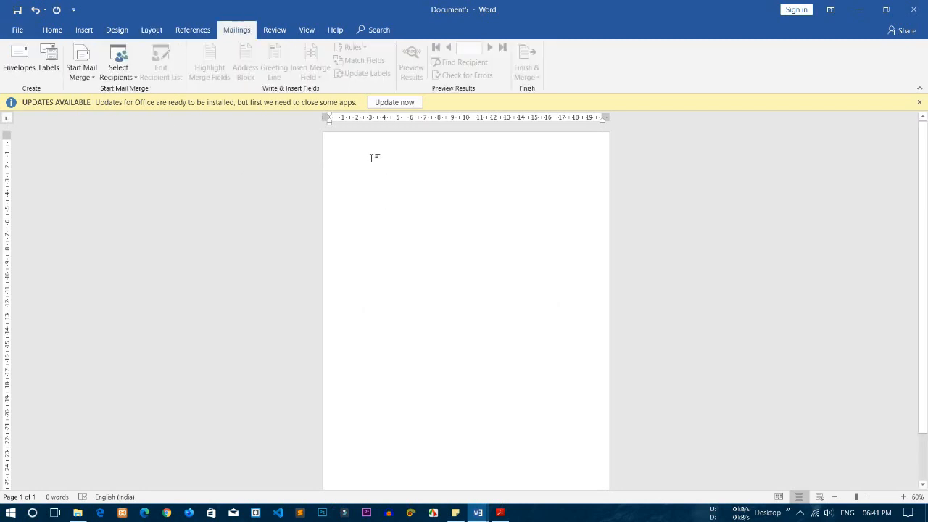
{"action": "left_click", "coordinate": [83, 72]}
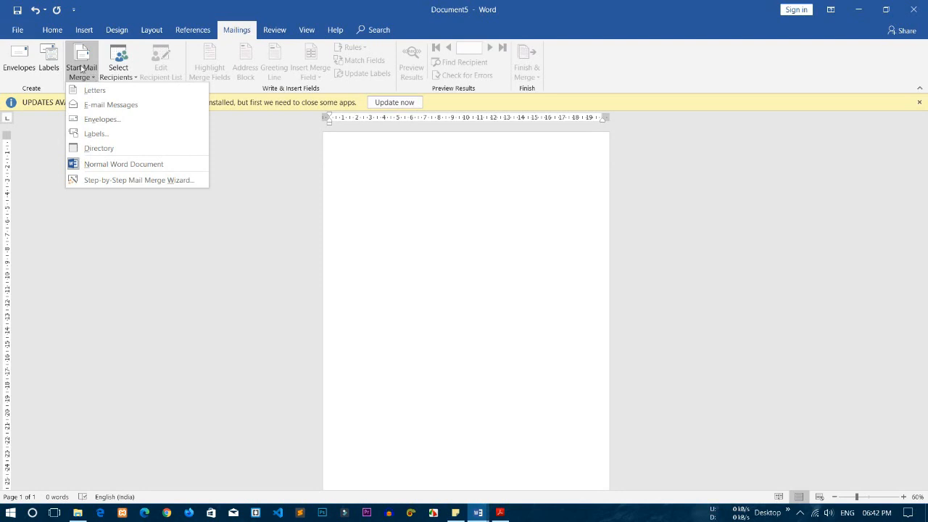
{"action": "left_click", "coordinate": [94, 132]}
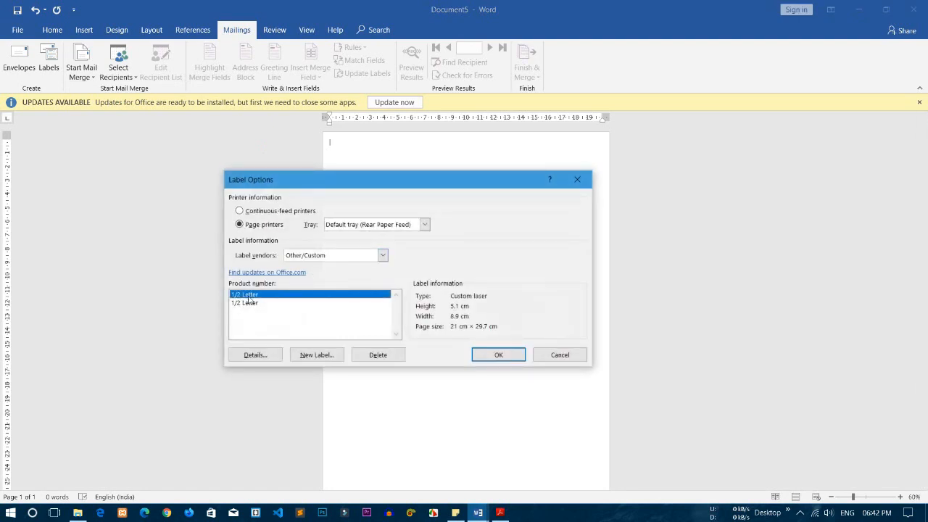
{"action": "left_click", "coordinate": [256, 355]}
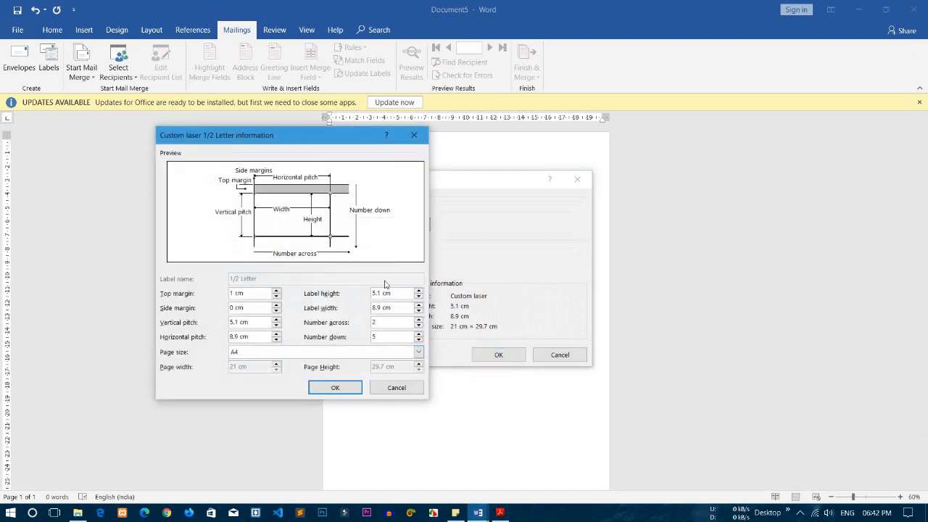
- Check the label's dimensions and counts, choose A4 as its page size, and generate the label table
{"action": "left_click_drag", "start_coordinate": [401, 293], "coordinate": [361, 320]}
{"action": "left_click_drag", "start_coordinate": [394, 336], "coordinate": [365, 337]}
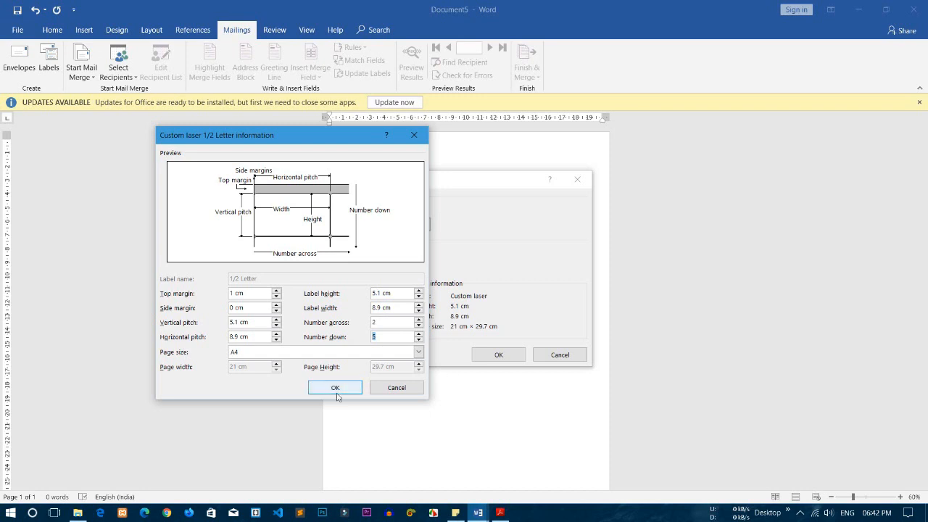
{"action": "left_click", "coordinate": [254, 353]}
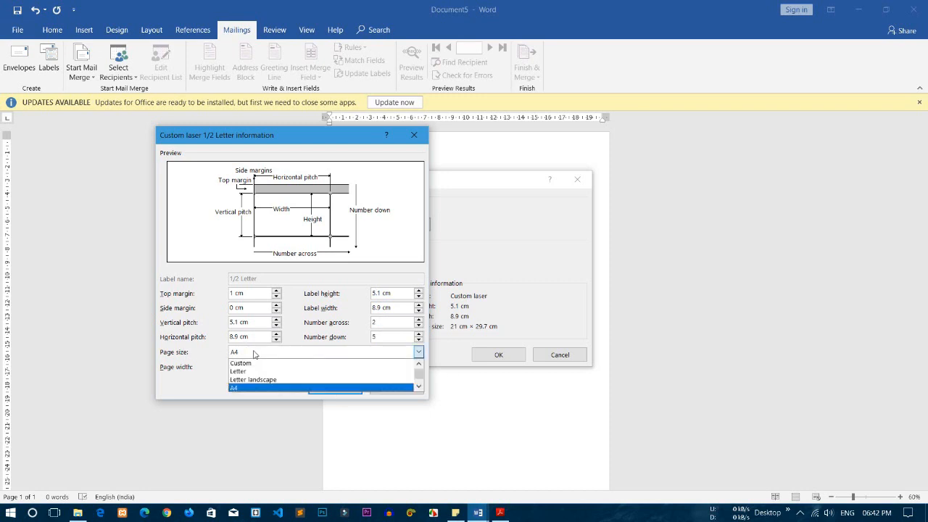
{"action": "left_click", "coordinate": [287, 387]}
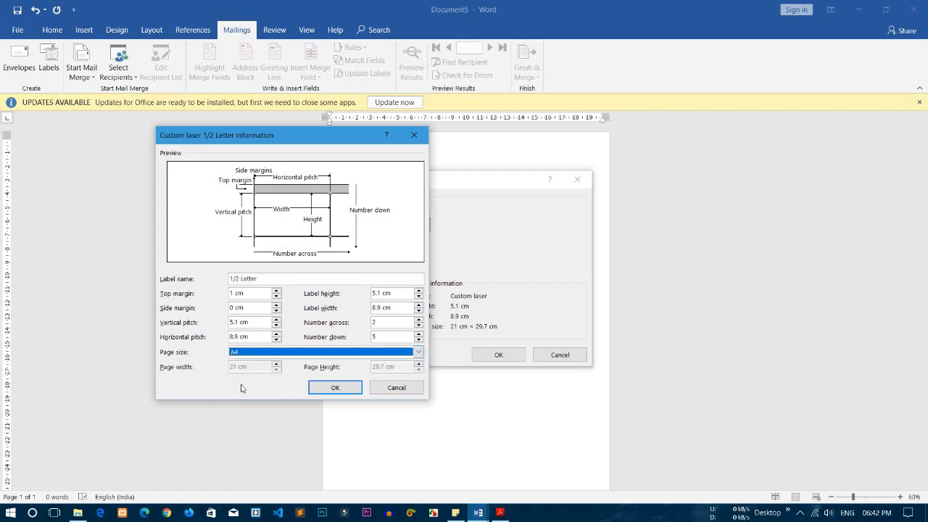
{"action": "left_click", "coordinate": [335, 388]}
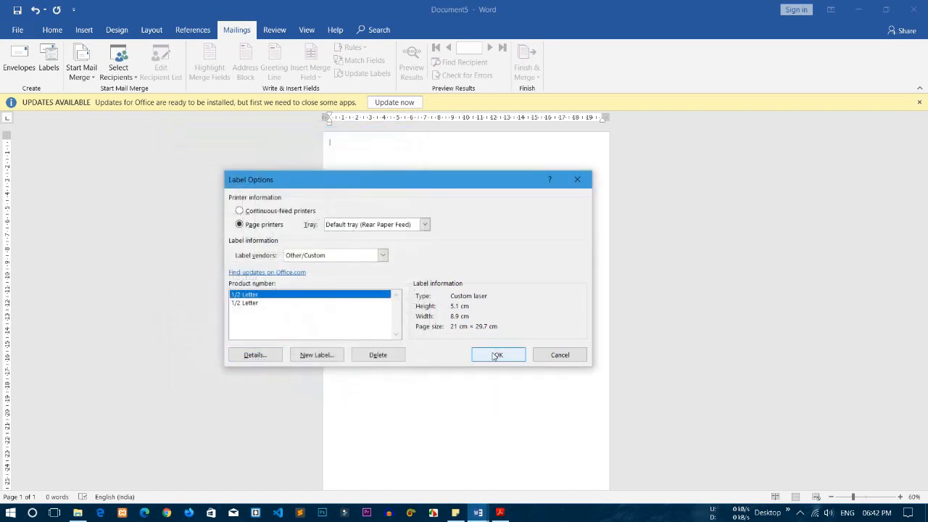
{"action": "left_click", "coordinate": [497, 355]}
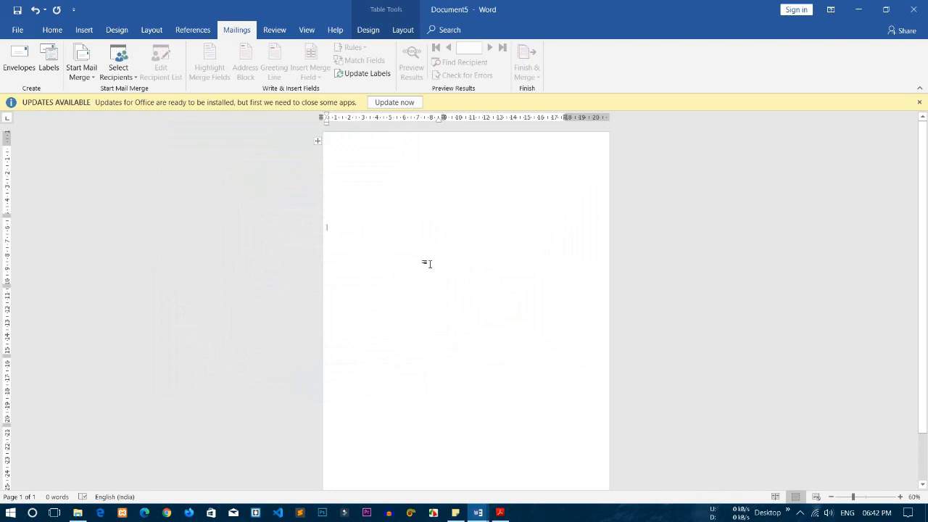
- Apply all borders to every cell of the label table
{"action": "left_click", "coordinate": [476, 247]}
{"action": "key", "text": "ctrl+a"}
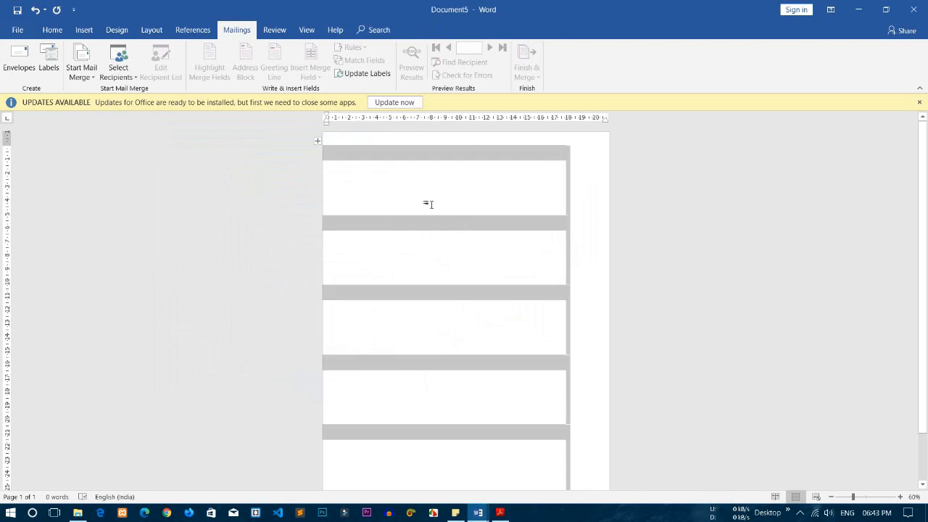
{"action": "scroll", "coordinate": [465, 403], "scroll_direction": "down", "scroll_amount": 3}
{"action": "scroll", "coordinate": [466, 404], "scroll_direction": "up", "scroll_amount": 3}
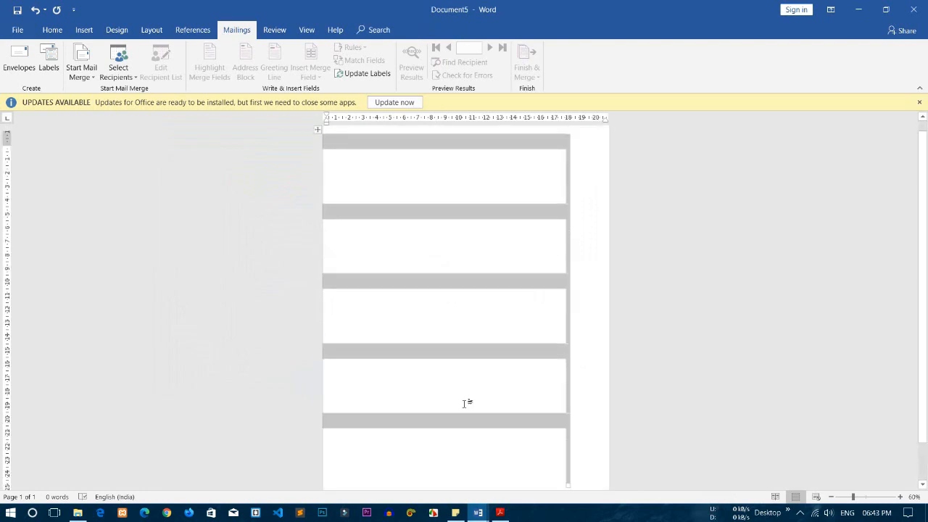
{"action": "left_click", "coordinate": [52, 30]}
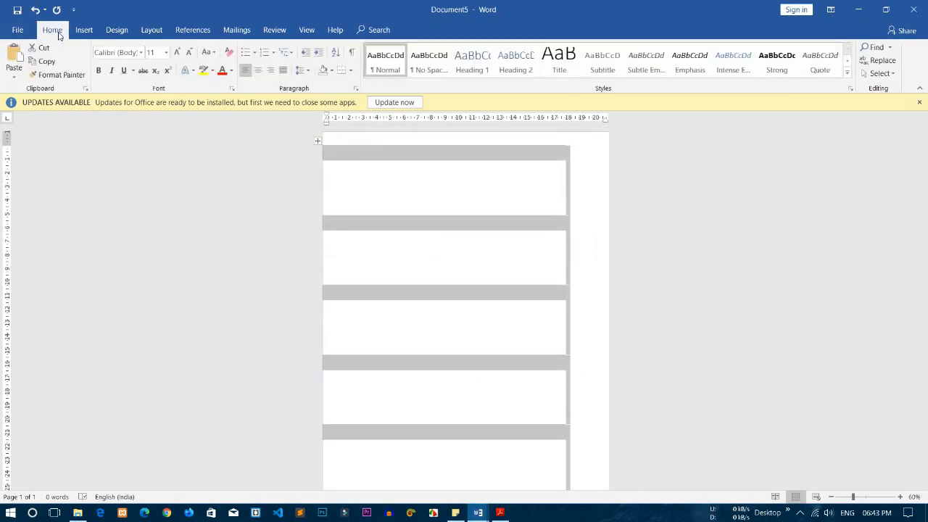
{"action": "left_click", "coordinate": [351, 73]}
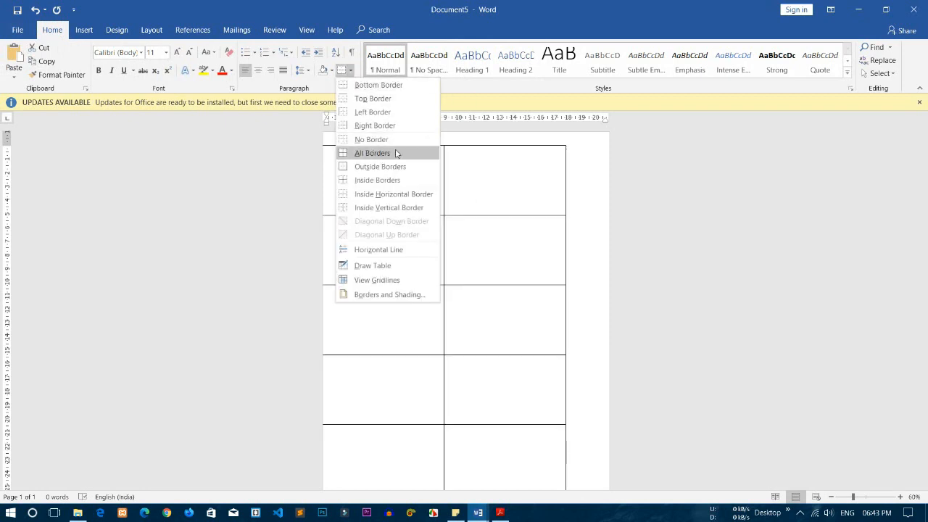
{"action": "left_click", "coordinate": [396, 153]}
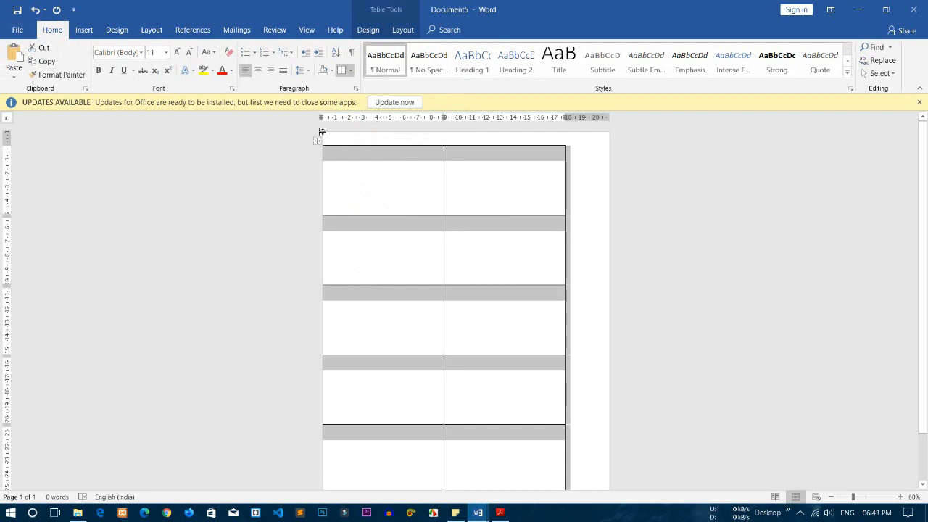
- Shift the whole label table about 1.2 cm to the right, away from the page's left edge
{"action": "left_click_drag", "start_coordinate": [321, 118], "coordinate": [338, 118]}
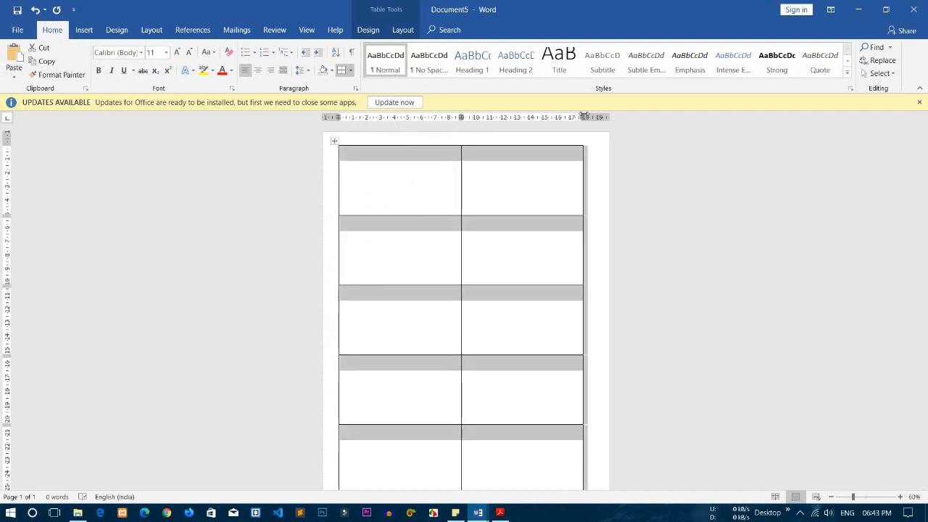
{"action": "left_click_drag", "start_coordinate": [584, 116], "coordinate": [585, 117]}
{"action": "left_click", "coordinate": [601, 187]}
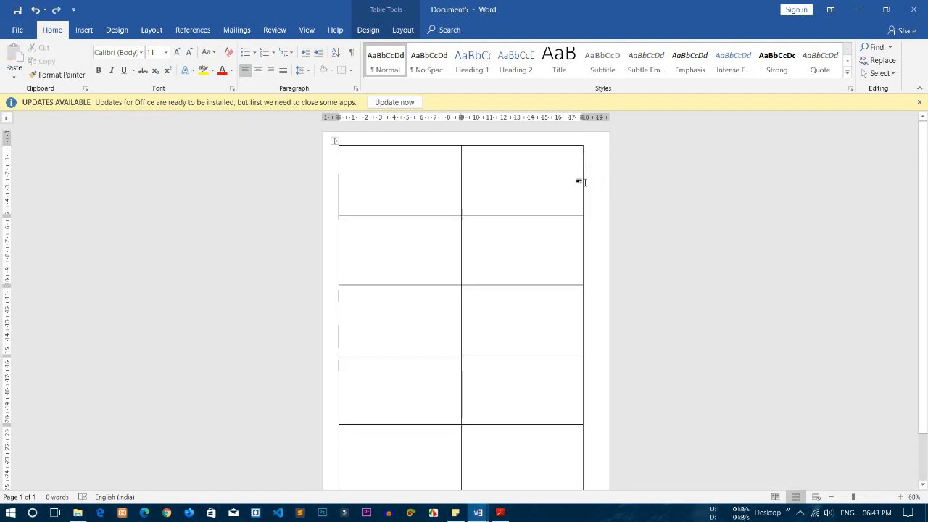
{"action": "scroll", "coordinate": [449, 166], "scroll_direction": "down", "scroll_amount": 3}
{"action": "scroll", "coordinate": [460, 236], "scroll_direction": "up", "scroll_amount": 3}
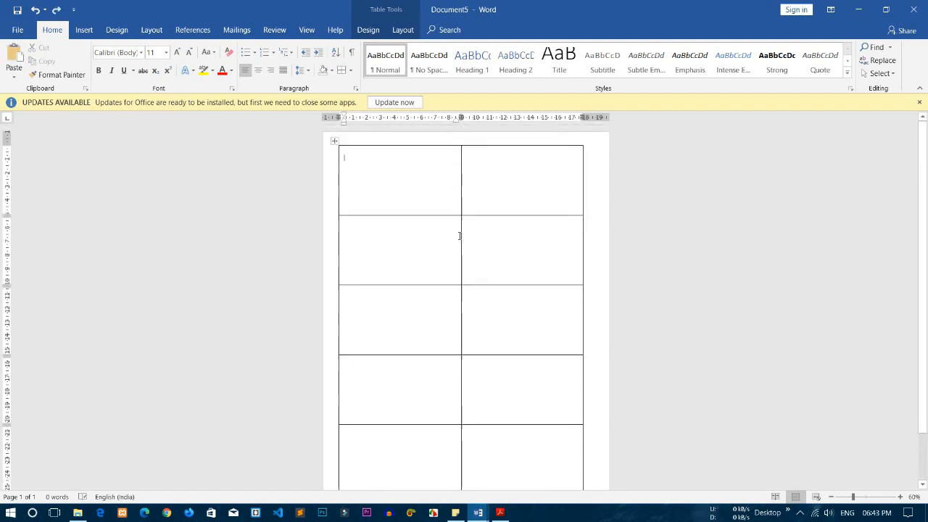
- Insert the business card picture fff.jpg from the Desktop folder into the table's first cell
{"action": "scroll", "coordinate": [395, 132], "scroll_direction": "up", "scroll_amount": 4}
{"action": "scroll", "coordinate": [375, 187], "scroll_direction": "up", "scroll_amount": 1}
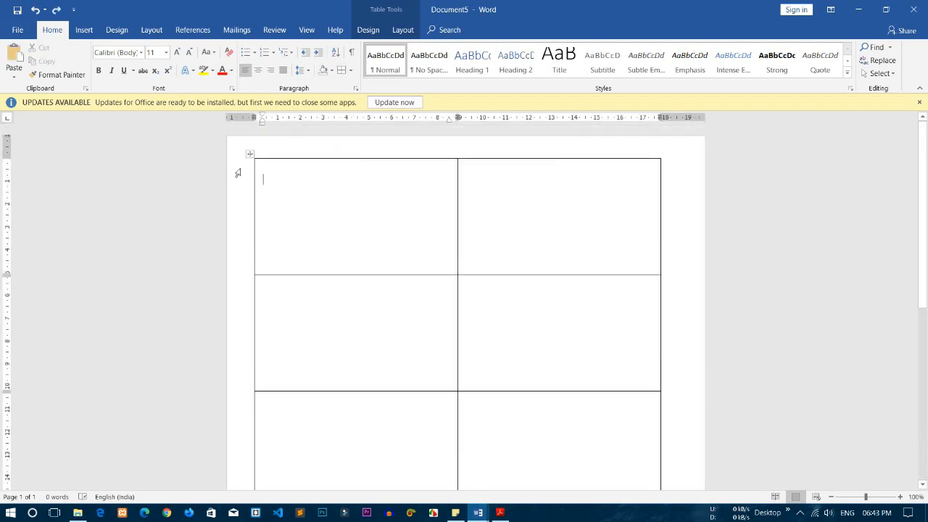
{"action": "scroll", "coordinate": [312, 239], "scroll_direction": "down", "scroll_amount": 5}
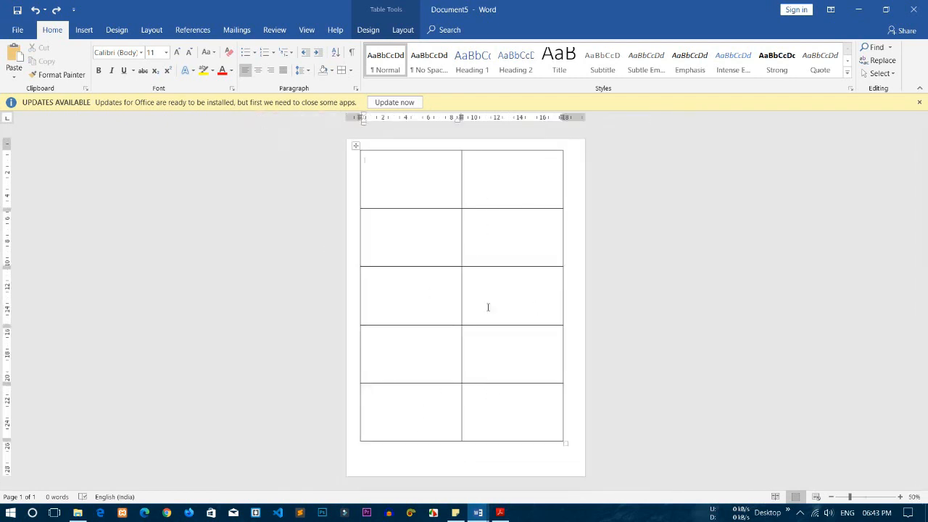
{"action": "scroll", "coordinate": [488, 307], "scroll_direction": "up", "scroll_amount": 2}
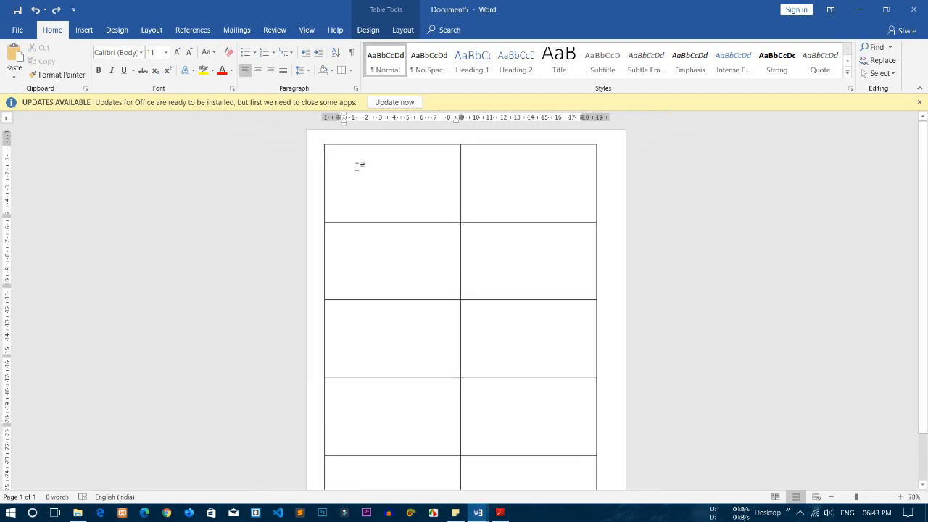
{"action": "scroll", "coordinate": [356, 167], "scroll_direction": "up", "scroll_amount": 2}
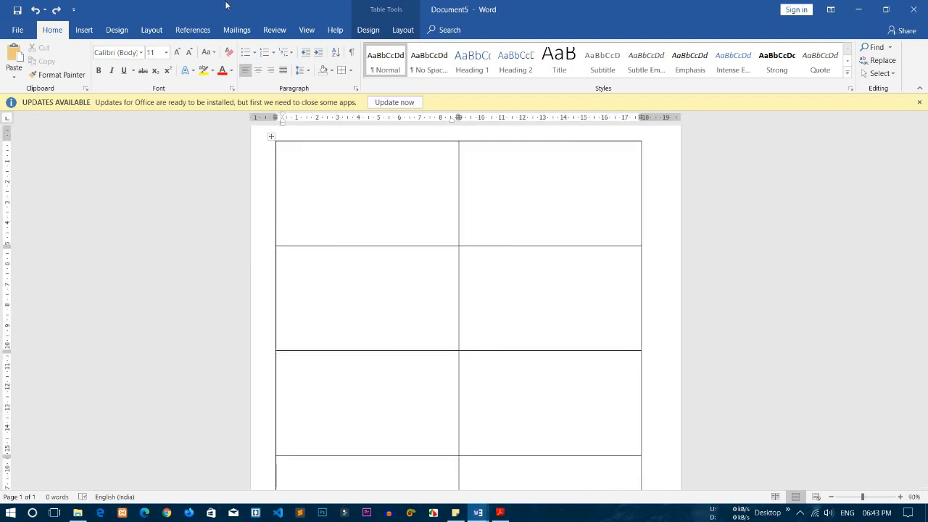
{"action": "left_click", "coordinate": [84, 30]}
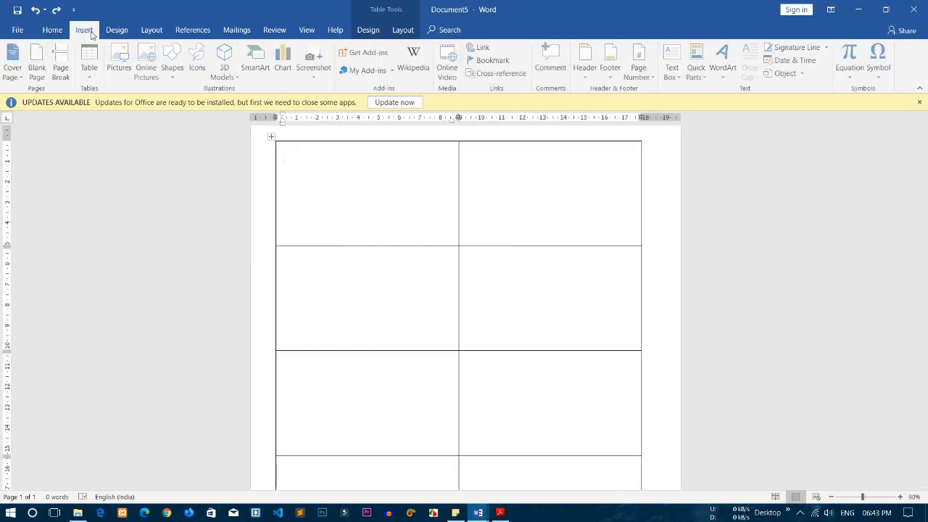
{"action": "left_click", "coordinate": [121, 62]}
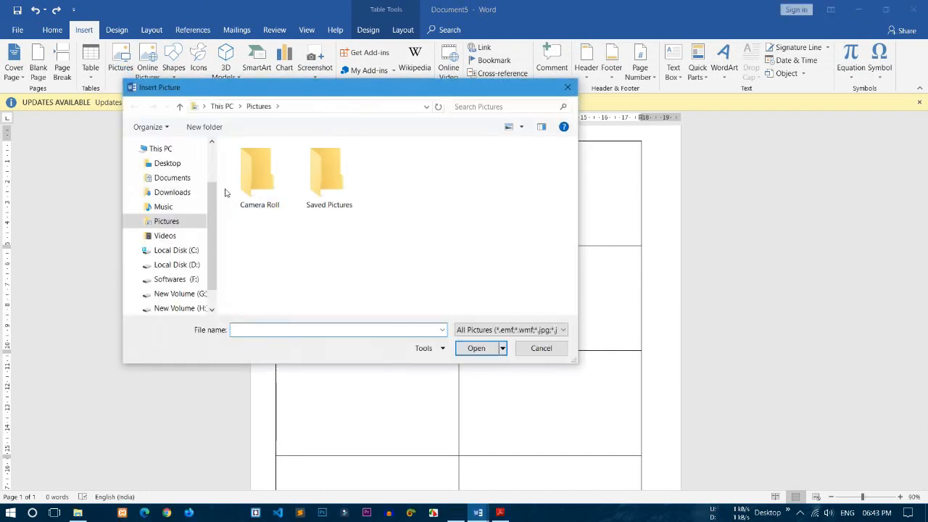
{"action": "left_click", "coordinate": [167, 163]}
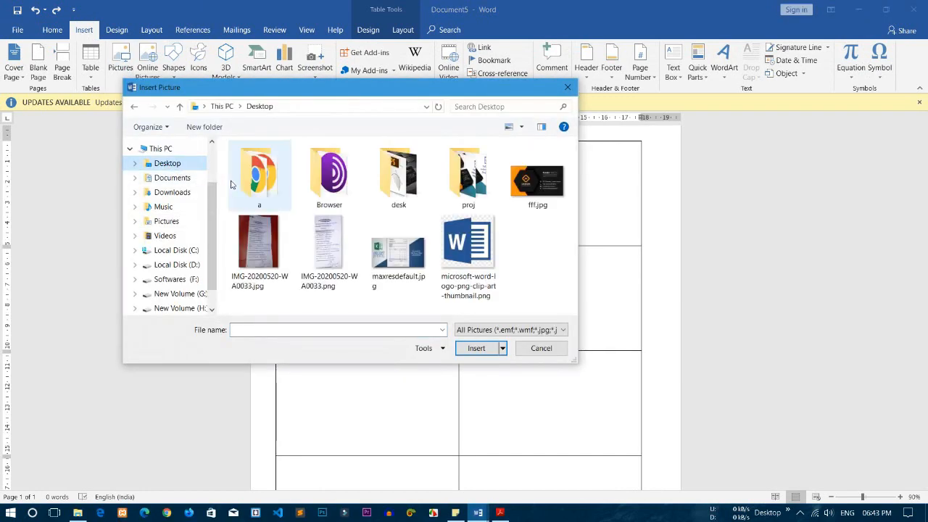
{"action": "double_click", "coordinate": [534, 181]}
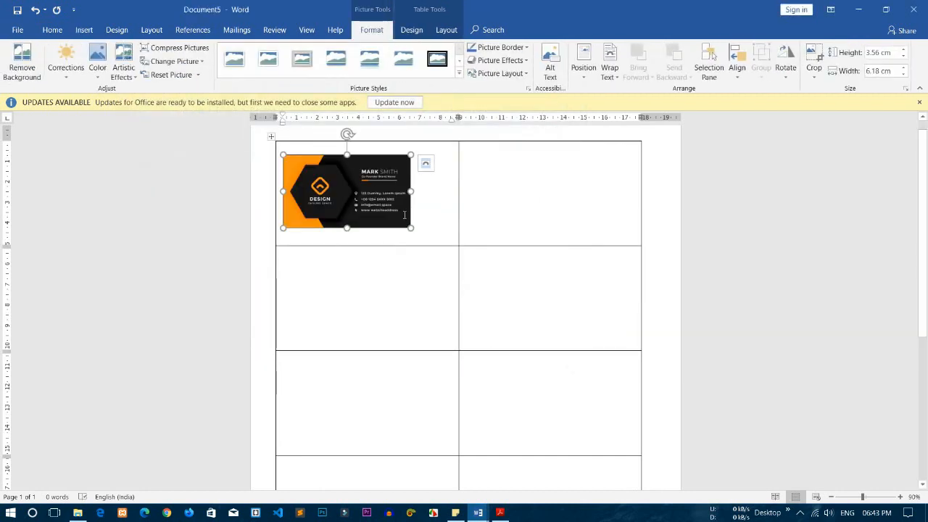
{"action": "left_click", "coordinate": [413, 209]}
{"action": "scroll", "coordinate": [406, 210], "scroll_direction": "up", "scroll_amount": 12}
{"action": "scroll", "coordinate": [151, 227], "scroll_direction": "up", "scroll_amount": 1}
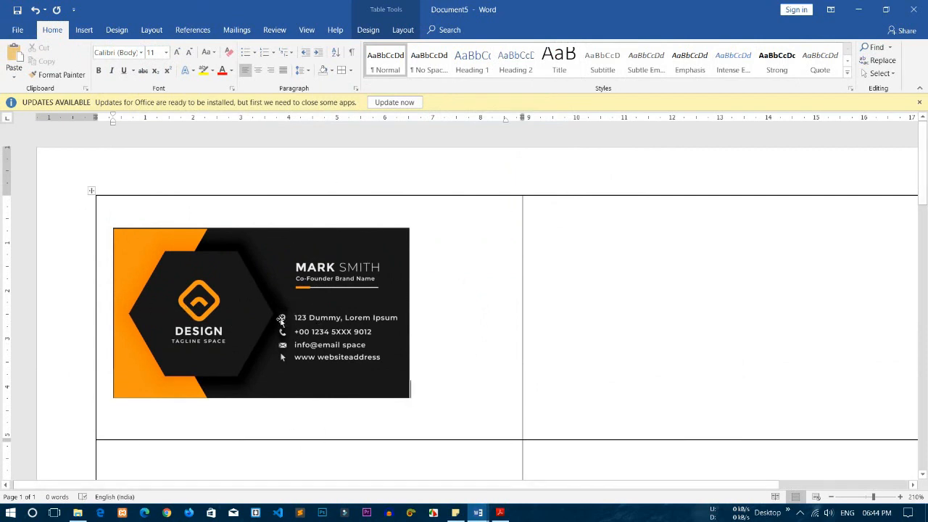
- Insert a blank page in front of the page that holds the label table
{"action": "scroll", "coordinate": [282, 325], "scroll_direction": "down", "scroll_amount": 9}
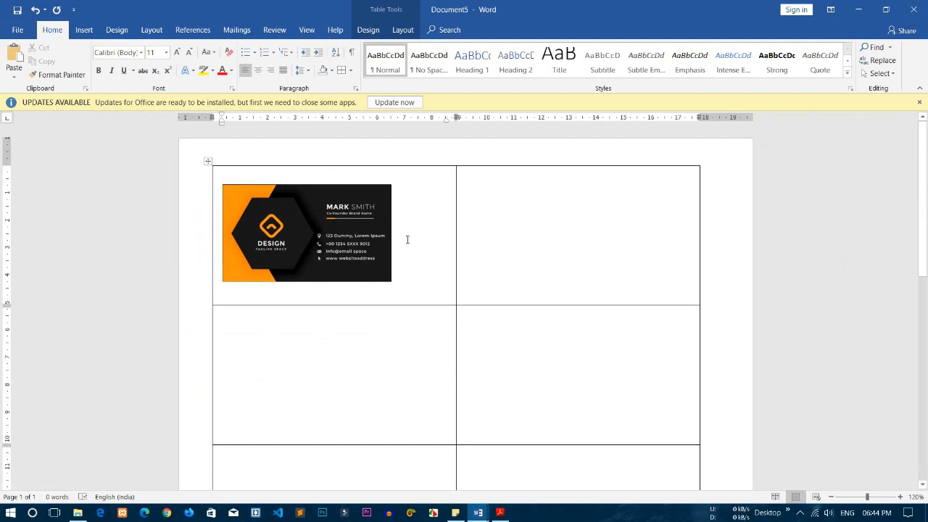
{"action": "left_click", "coordinate": [328, 251]}
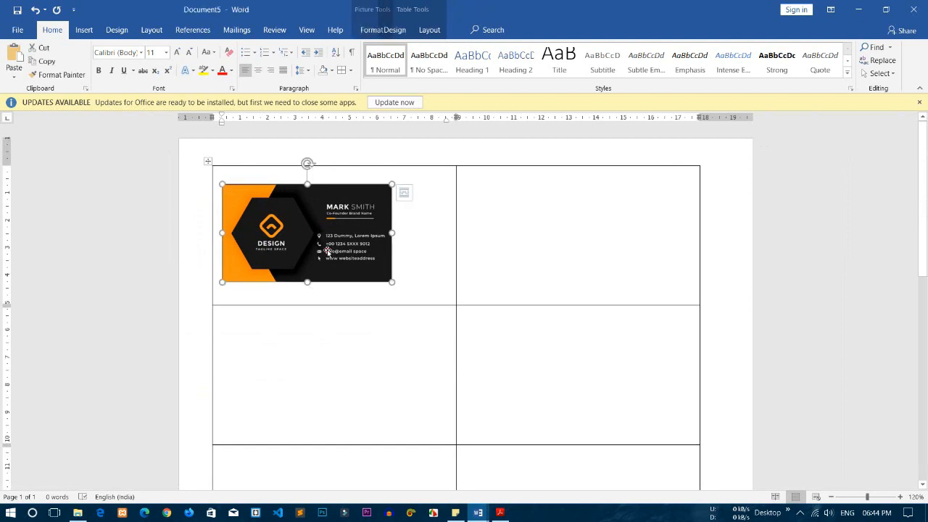
{"action": "left_click", "coordinate": [419, 252]}
{"action": "left_click", "coordinate": [84, 33]}
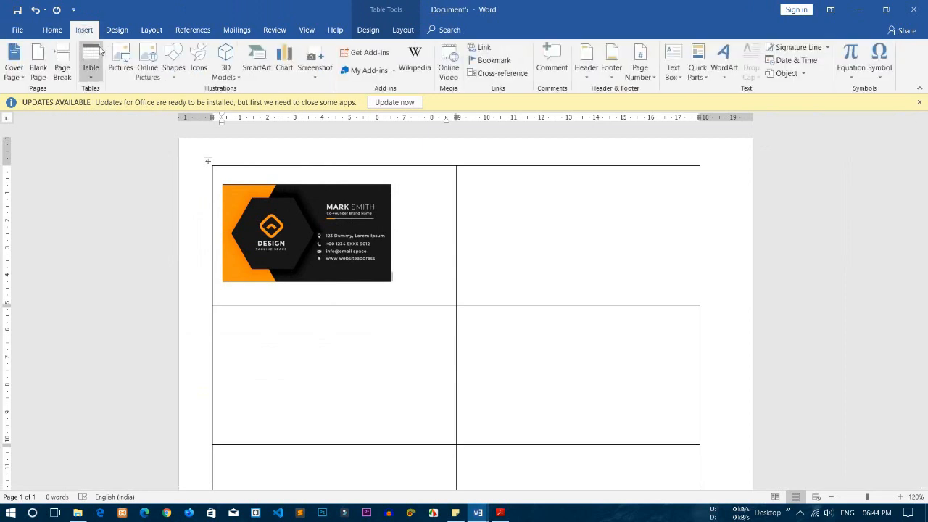
{"action": "left_click", "coordinate": [37, 64]}
{"action": "scroll", "coordinate": [265, 200], "scroll_direction": "down", "scroll_amount": 11}
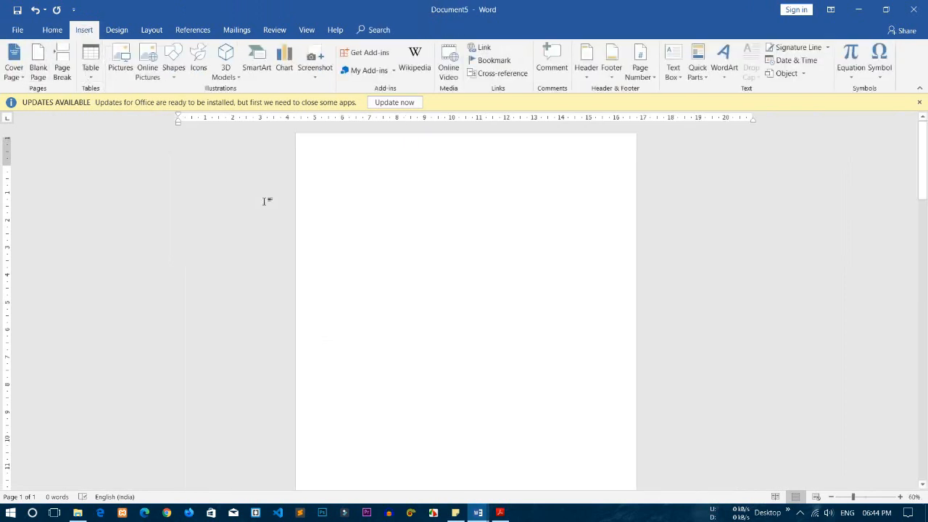
{"action": "scroll", "coordinate": [492, 327], "scroll_direction": "up", "scroll_amount": 4}
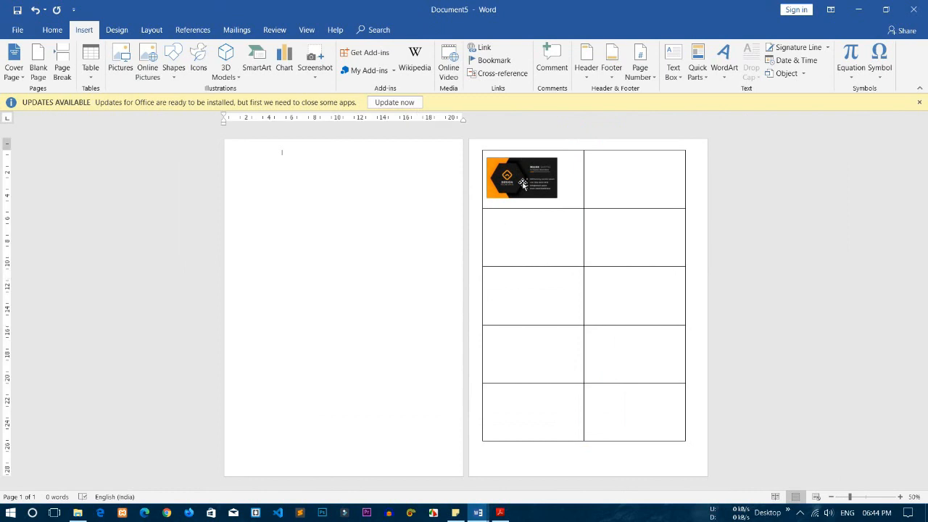
- Change the card picture's text wrapping so it floats, and place it enlarged to nearly full page width at the bottom of the blank page
{"action": "right_click", "coordinate": [519, 184]}
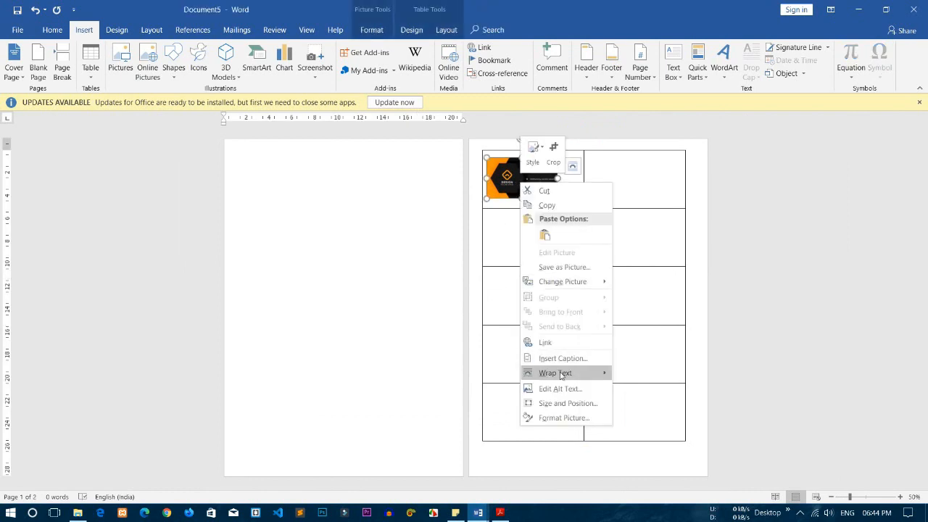
{"action": "mouse_move", "coordinate": [565, 374]}
{"action": "left_click", "coordinate": [654, 418]}
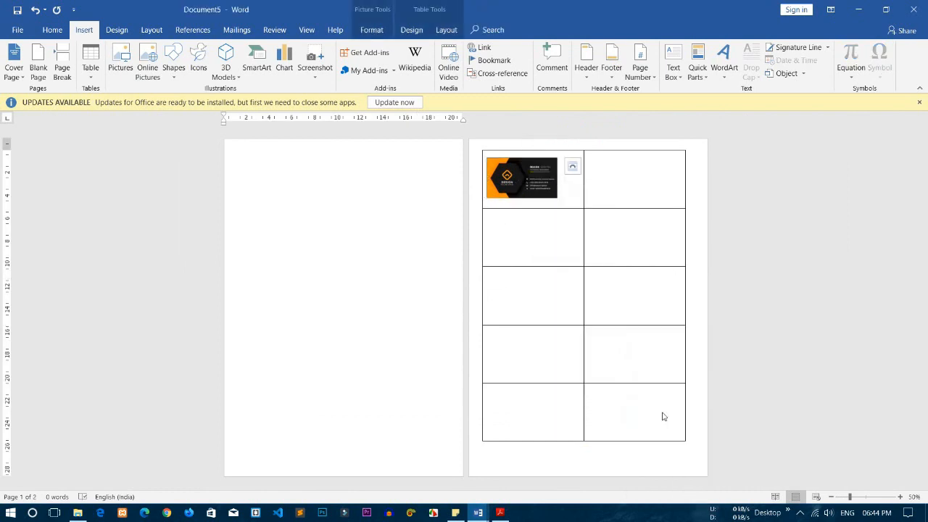
{"action": "left_click_drag", "start_coordinate": [523, 178], "coordinate": [447, 438]}
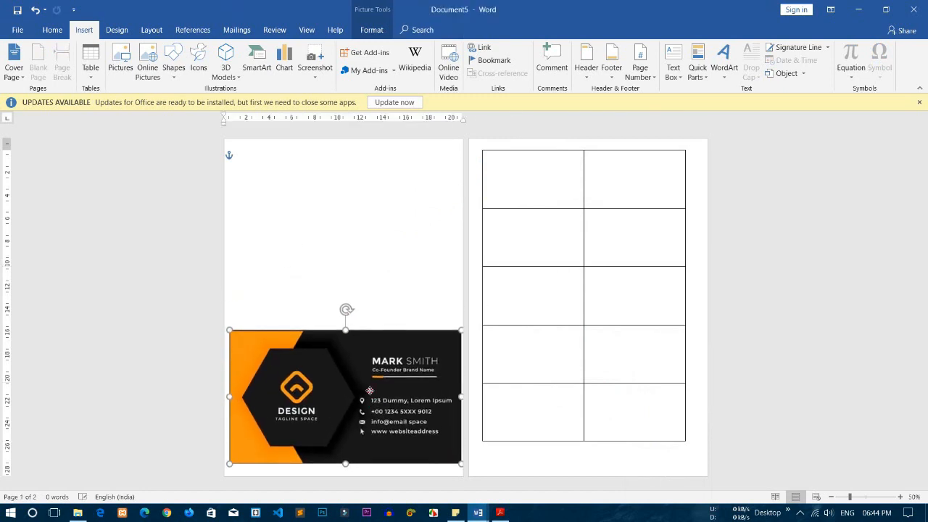
{"action": "scroll", "coordinate": [378, 317], "scroll_direction": "up", "scroll_amount": 5}
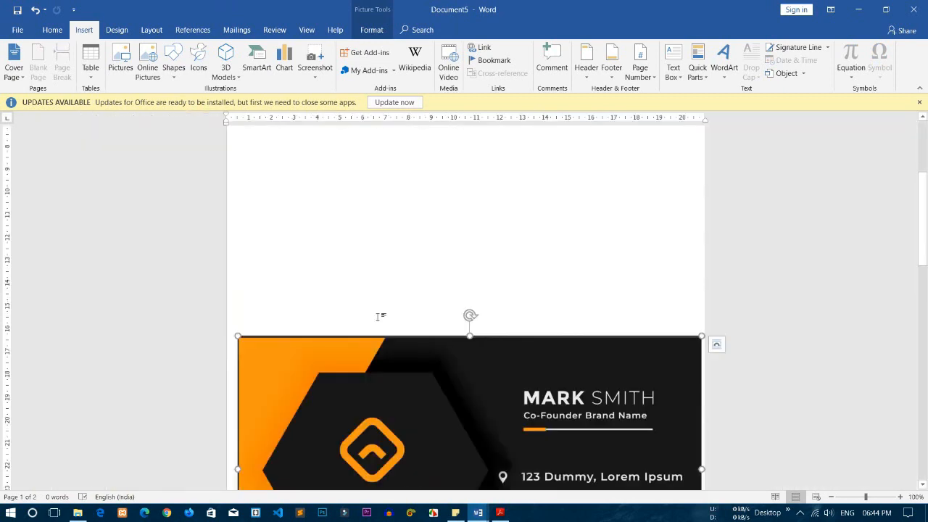
{"action": "scroll", "coordinate": [379, 317], "scroll_direction": "down", "scroll_amount": 5}
{"action": "left_click", "coordinate": [759, 314]}
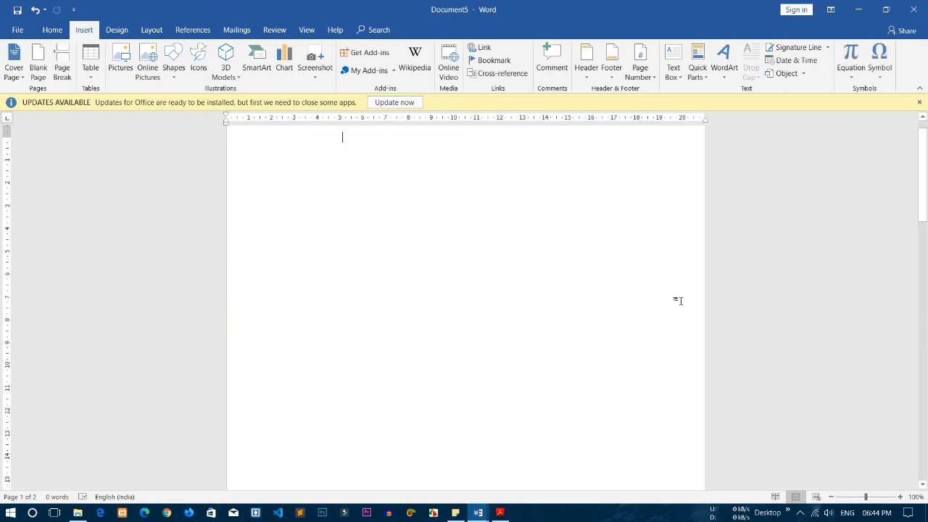
- Draw a rectangle 5.08 cm high and 8.89 cm wide that exactly covers the table's first cell
{"action": "scroll", "coordinate": [698, 301], "scroll_direction": "down", "scroll_amount": 7}
{"action": "scroll", "coordinate": [700, 301], "scroll_direction": "down", "scroll_amount": 5}
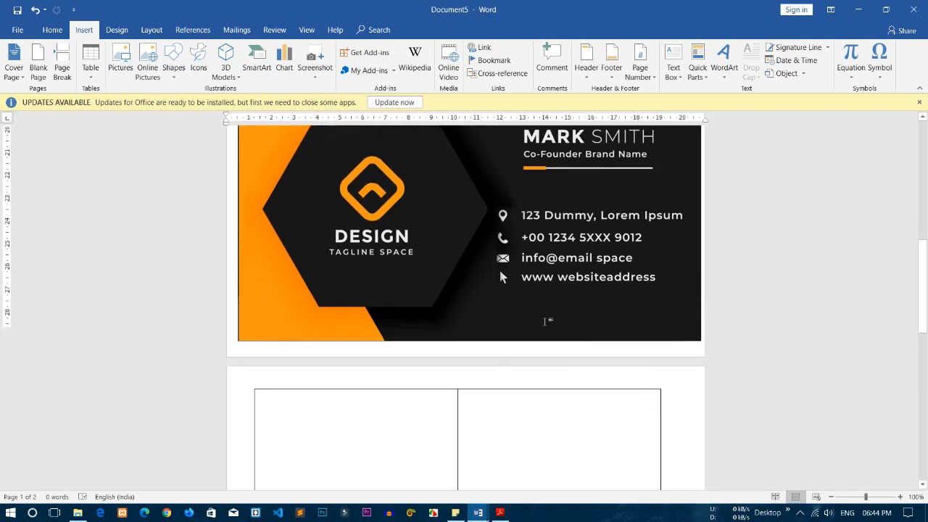
{"action": "scroll", "coordinate": [646, 303], "scroll_direction": "down", "scroll_amount": 3}
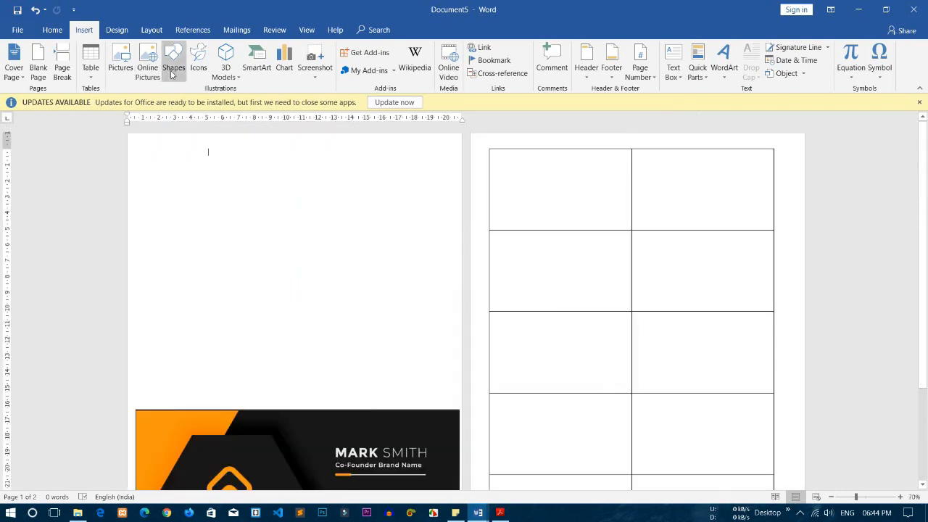
{"action": "left_click", "coordinate": [173, 72]}
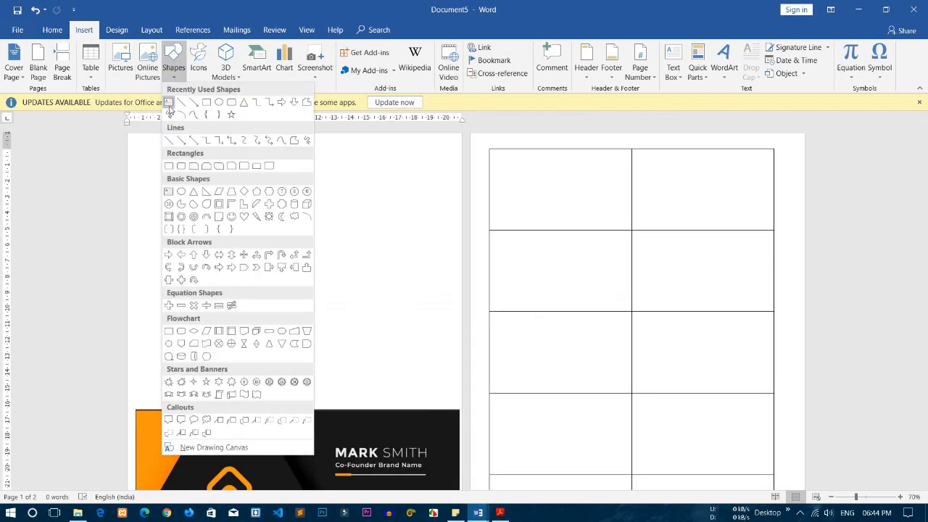
{"action": "left_click", "coordinate": [211, 103]}
{"action": "scroll", "coordinate": [508, 221], "scroll_direction": "up", "scroll_amount": 3}
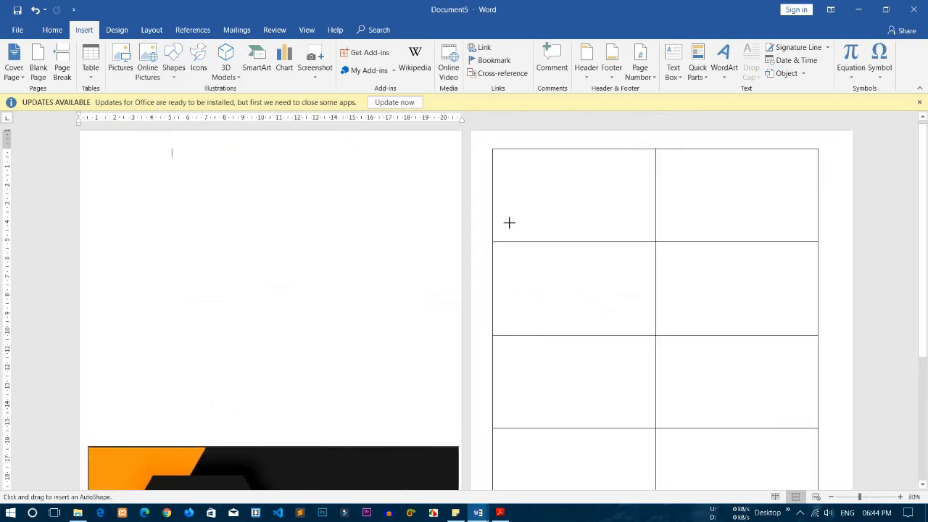
{"action": "scroll", "coordinate": [509, 223], "scroll_direction": "down", "scroll_amount": 10}
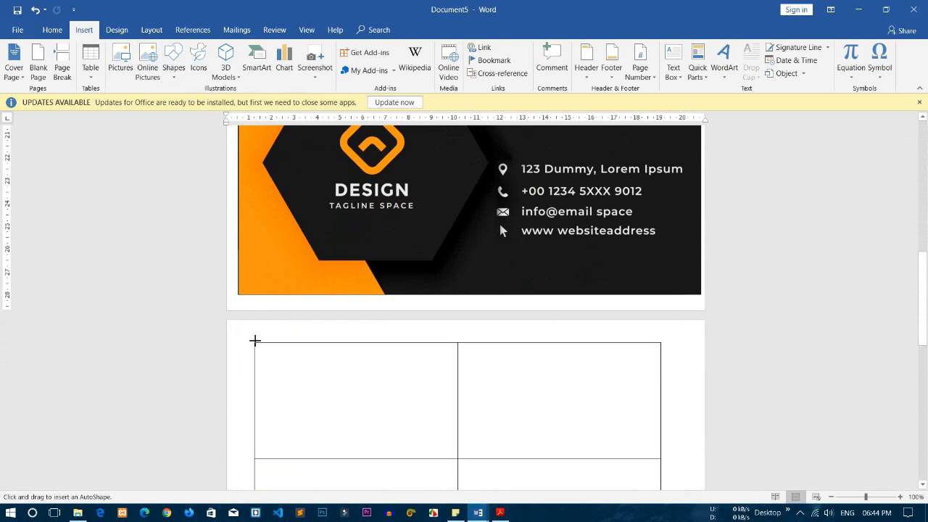
{"action": "mouse_move", "coordinate": [253, 342]}
{"action": "left_mouse_down"}
{"action": "mouse_move", "coordinate": [319, 390]}
{"action": "mouse_move", "coordinate": [457, 459]}
{"action": "left_mouse_up"}
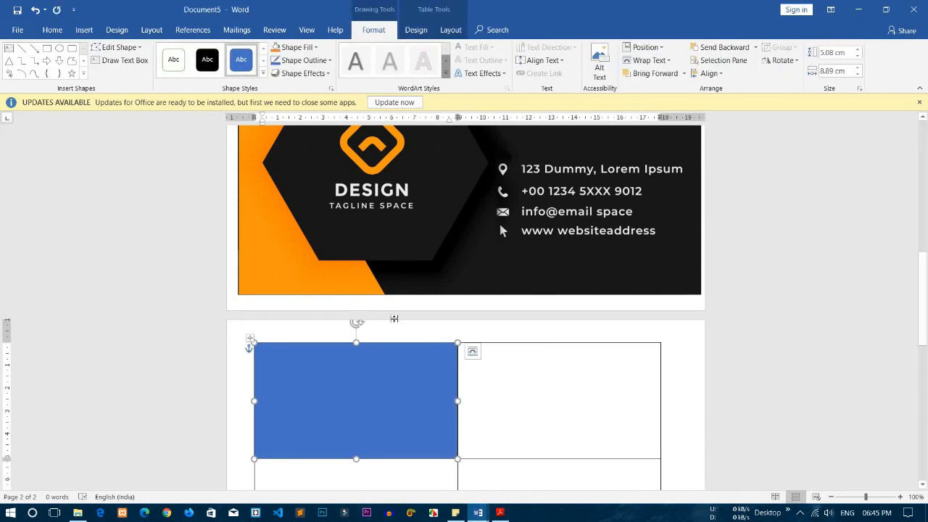
- Fill the rectangle over the first cell with a near-black theme colour to match the reference card's background
{"action": "left_click", "coordinate": [315, 48]}
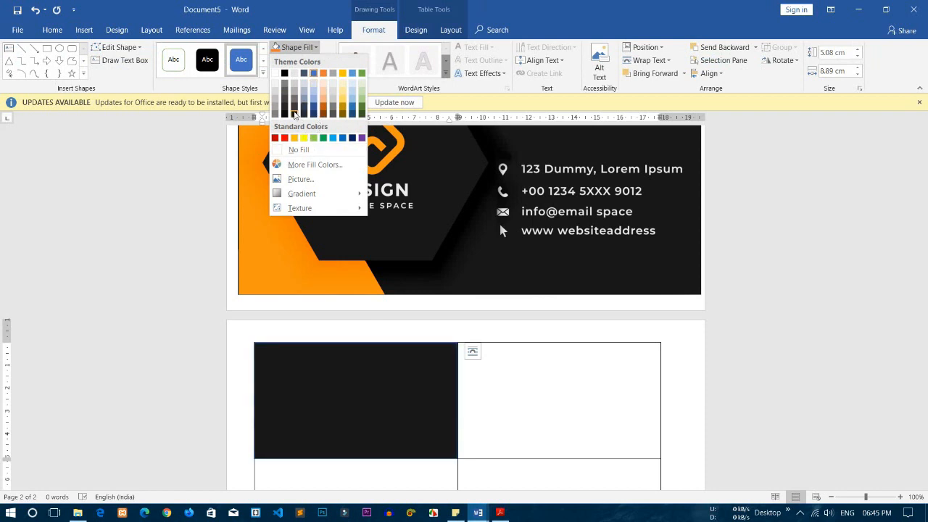
{"action": "left_click", "coordinate": [284, 112]}
{"action": "scroll", "coordinate": [320, 270], "scroll_direction": "up", "scroll_amount": 2}
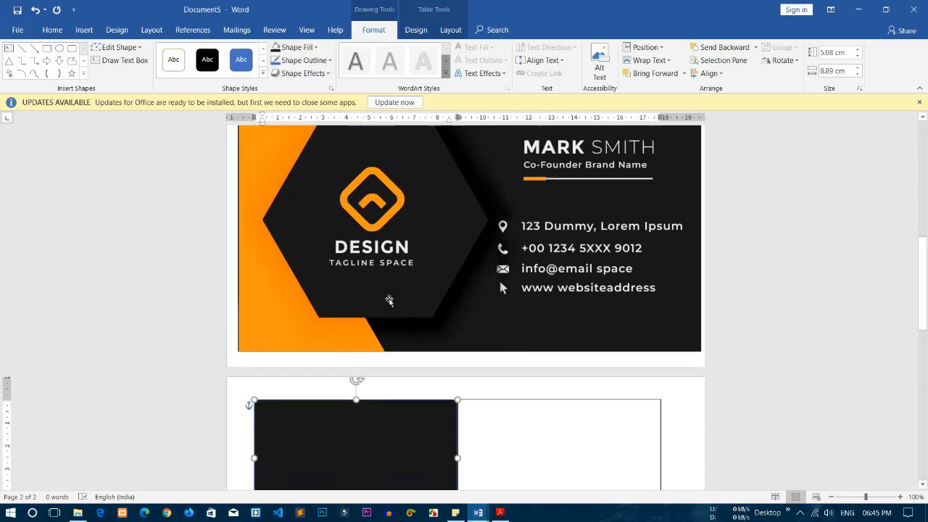
{"action": "scroll", "coordinate": [298, 210], "scroll_direction": "down", "scroll_amount": 3}
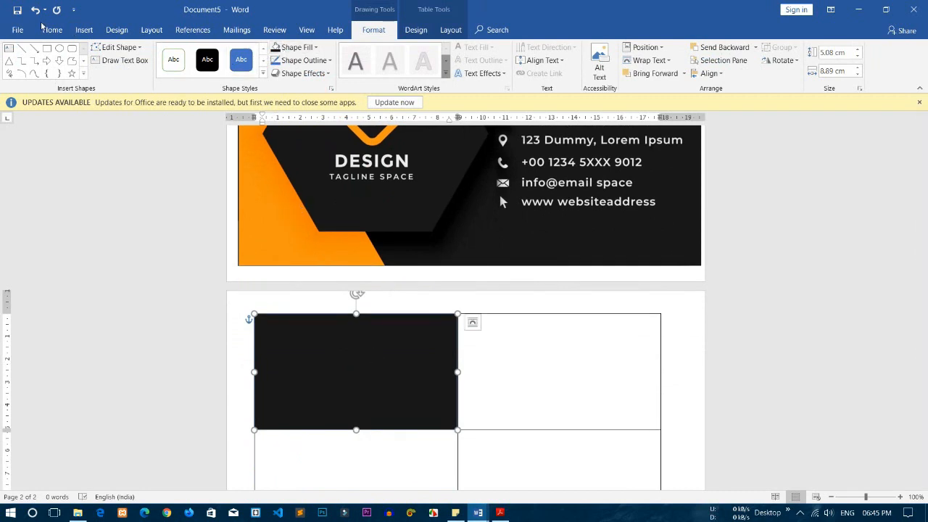
- Draw a second rectangle, 5.08 cm high and about 2.96 cm wide, over the left third of the near-black rectangle
{"action": "left_click", "coordinate": [84, 30]}
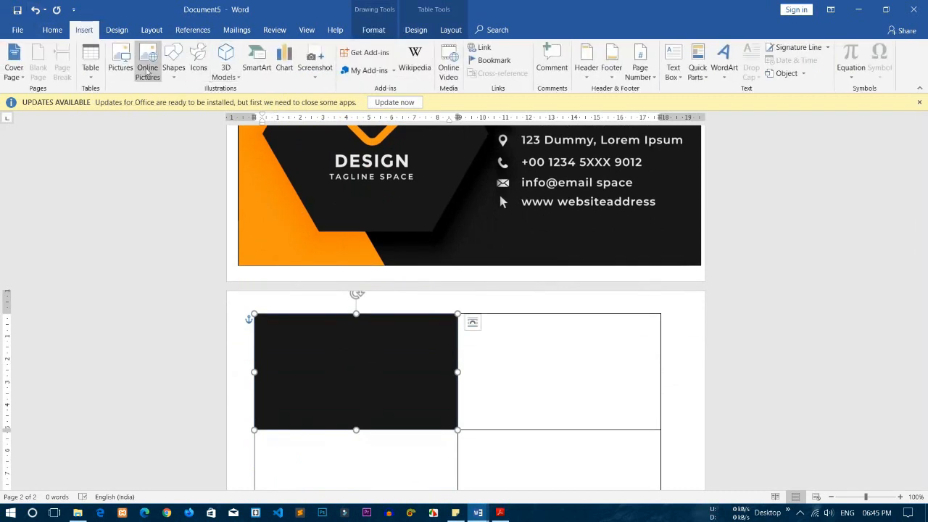
{"action": "left_click", "coordinate": [175, 75]}
{"action": "left_click", "coordinate": [207, 101]}
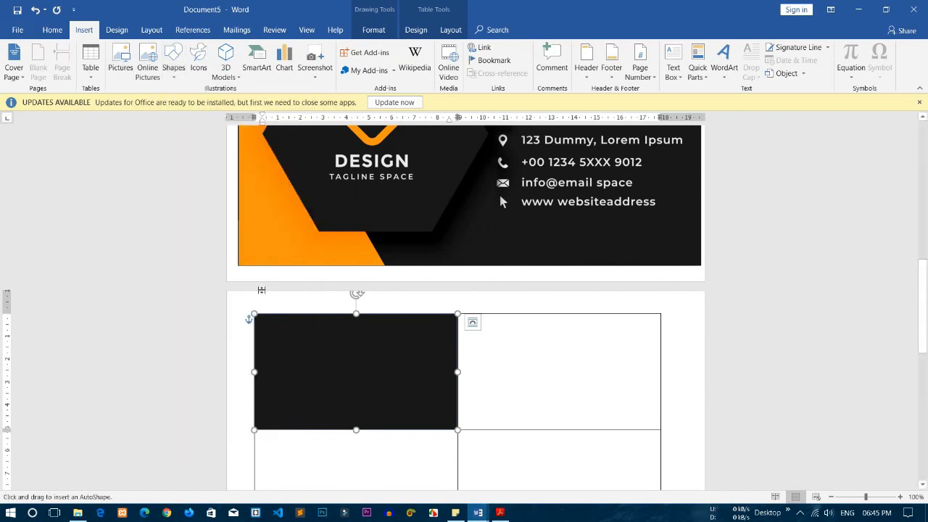
{"action": "left_click_drag", "start_coordinate": [254, 315], "coordinate": [334, 419]}
{"action": "left_click_drag", "start_coordinate": [323, 426], "coordinate": [321, 428]}
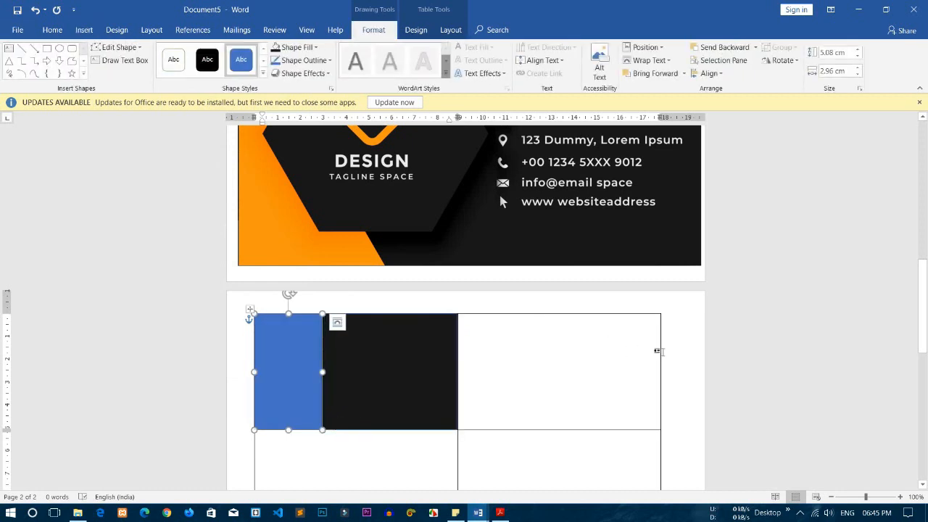
{"action": "left_click", "coordinate": [671, 351]}
- Fill the narrow blue rectangle with a custom orange of RGB 255, 140, 0
{"action": "left_click", "coordinate": [311, 377]}
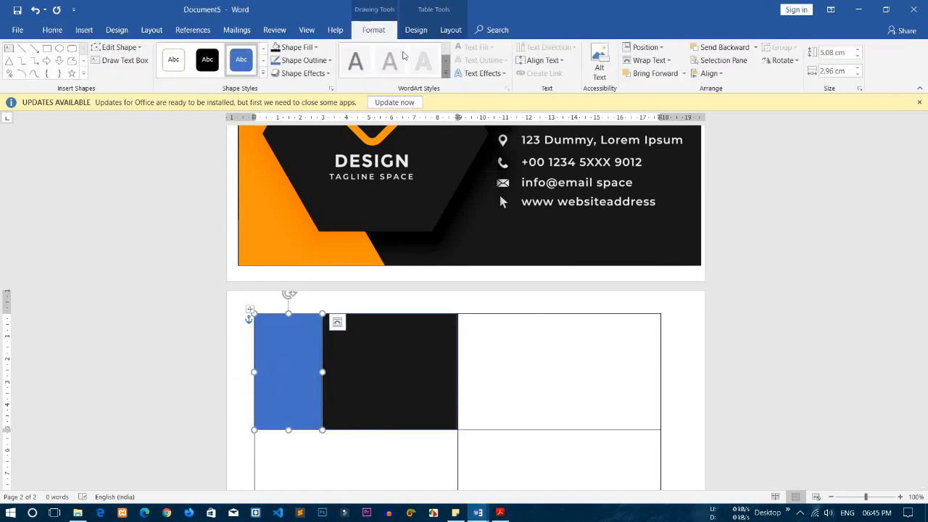
{"action": "left_click", "coordinate": [305, 48]}
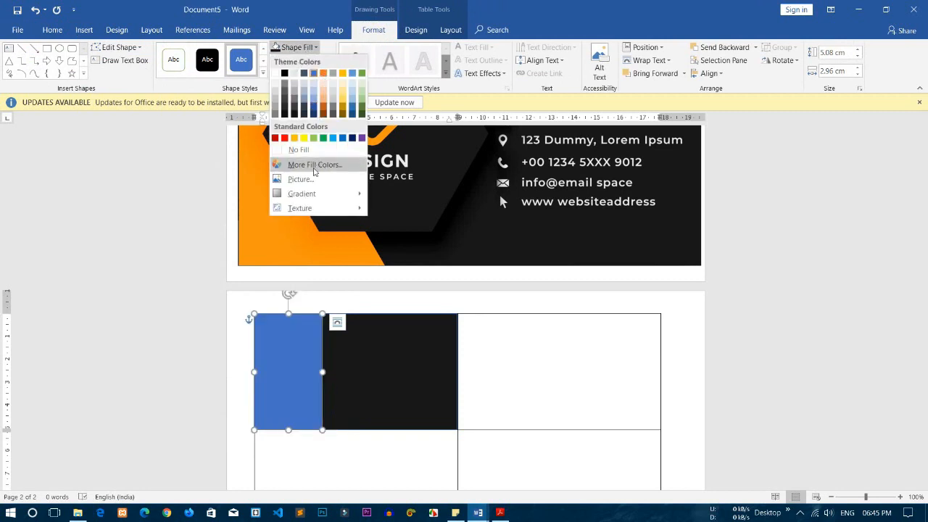
{"action": "left_click", "coordinate": [313, 165]}
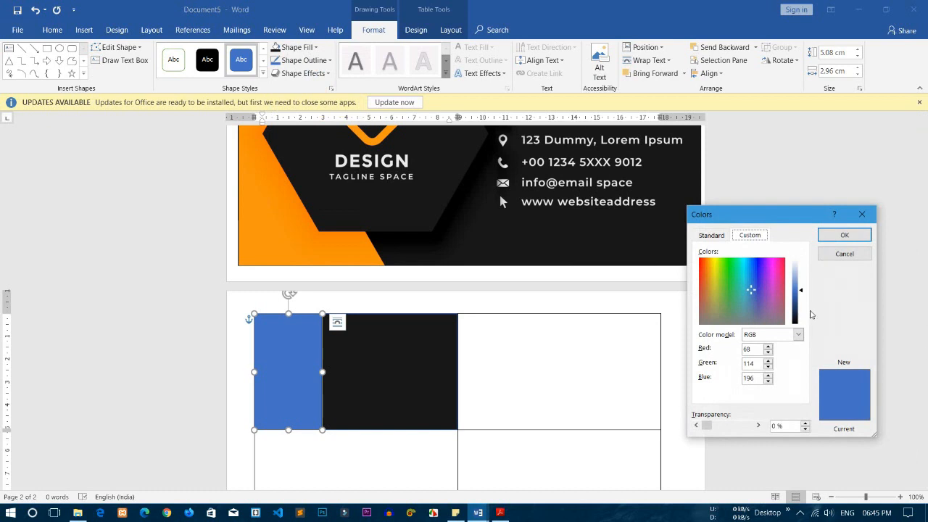
{"action": "left_click_drag", "start_coordinate": [759, 350], "coordinate": [632, 327]}
{"action": "type", "text": "1"}
{"action": "key", "text": "BackSpace"}
{"action": "type", "text": "2500"}
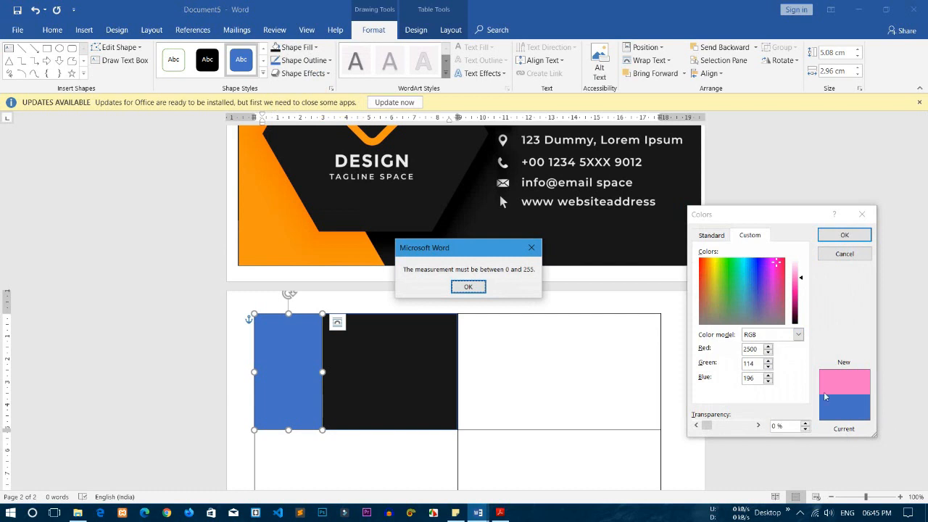
{"action": "left_click", "coordinate": [467, 286]}
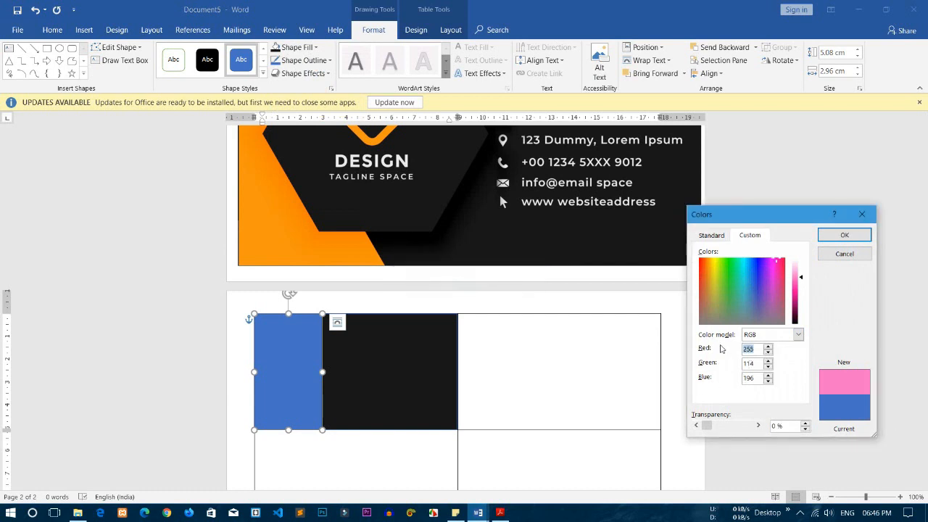
{"action": "double_click", "coordinate": [758, 362]}
{"action": "type", "text": "140"}
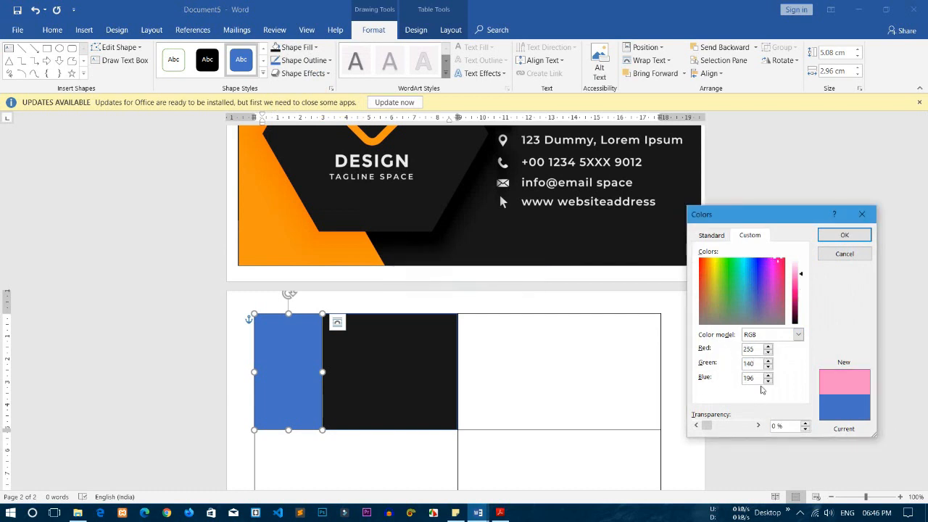
{"action": "type", "text": "0"}
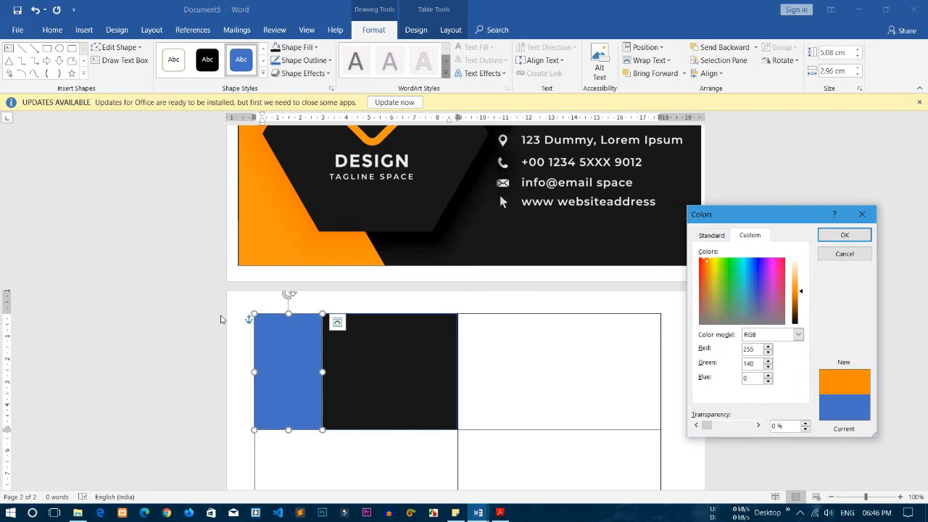
{"action": "left_click", "coordinate": [841, 235]}
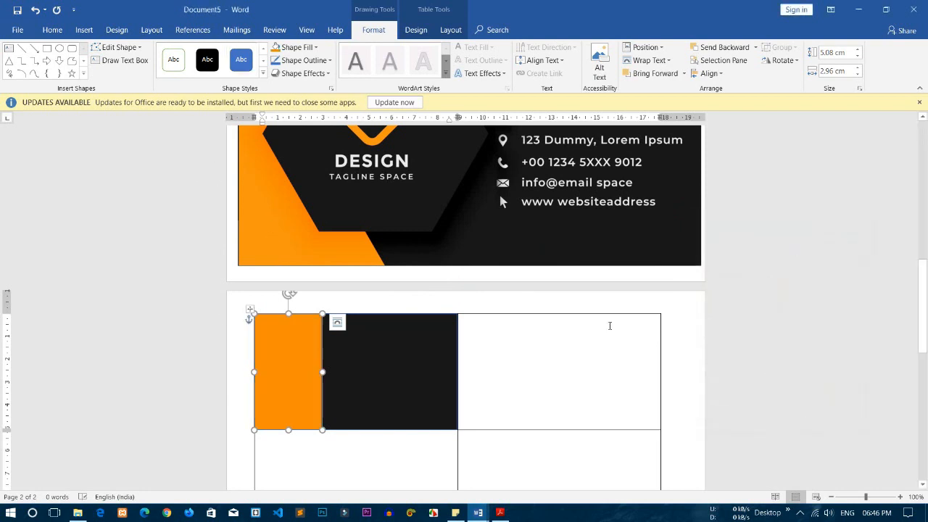
- Remove the outline from the orange rectangle and from the near-black rectangle in the first cell
{"action": "left_click", "coordinate": [566, 375]}
{"action": "scroll", "coordinate": [375, 242], "scroll_direction": "up", "scroll_amount": 2}
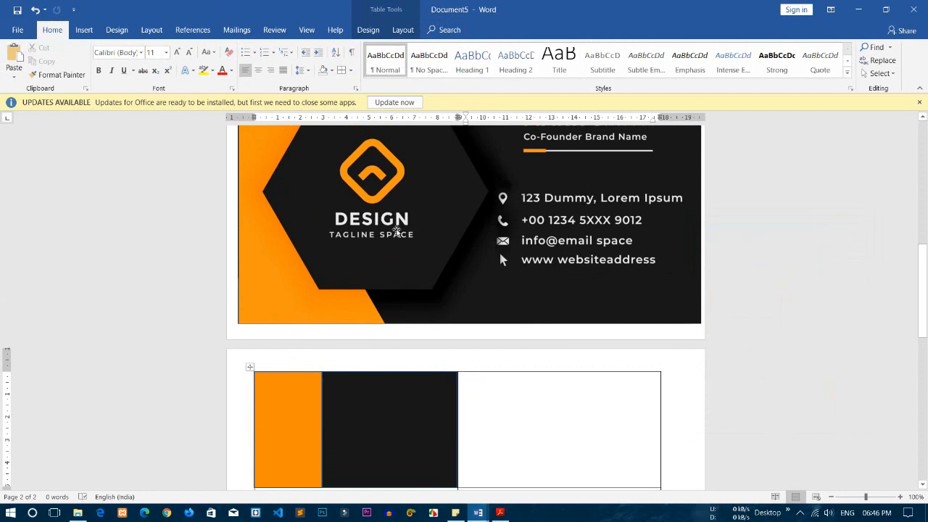
{"action": "scroll", "coordinate": [356, 300], "scroll_direction": "down", "scroll_amount": 2}
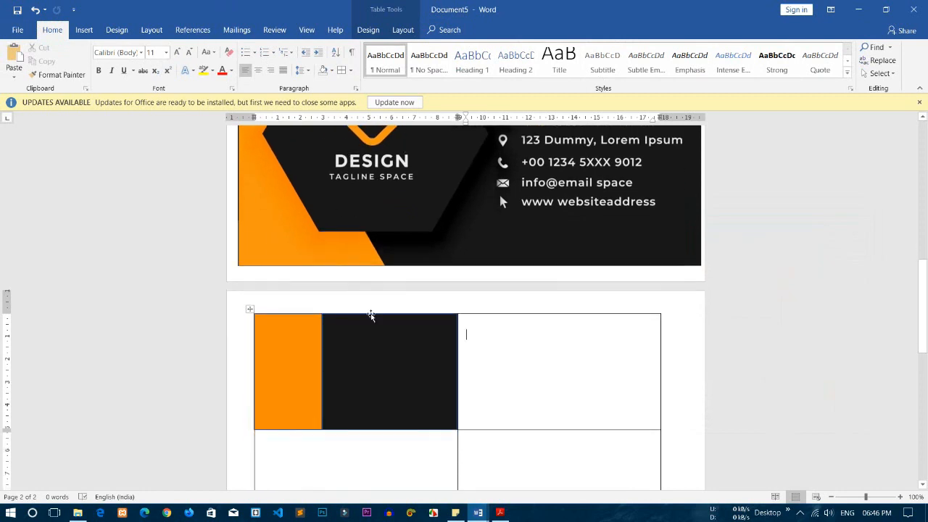
{"action": "left_click", "coordinate": [317, 362]}
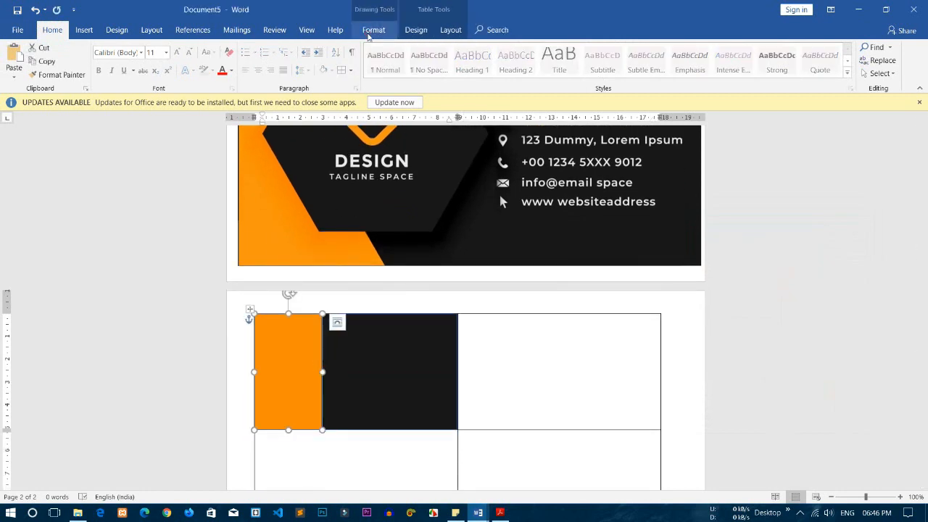
{"action": "left_click", "coordinate": [371, 31]}
{"action": "left_click", "coordinate": [304, 60]}
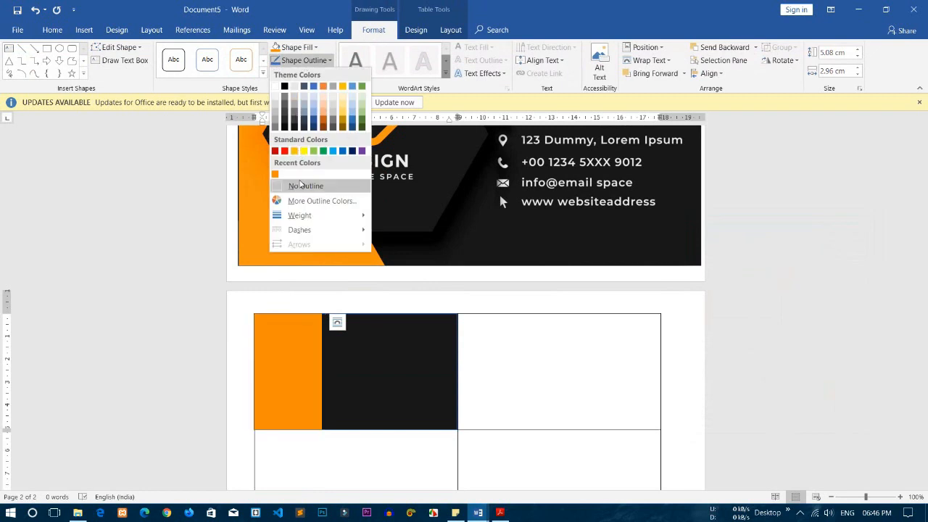
{"action": "left_click", "coordinate": [301, 185]}
{"action": "left_click", "coordinate": [362, 363]}
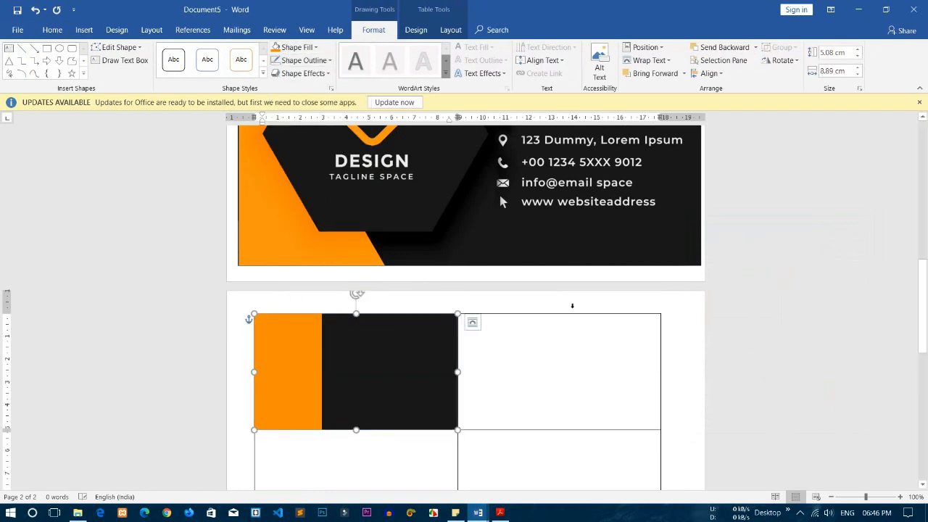
- Draw a hexagon about 3.64 cm high and 4.22 cm wide, and position it across the boundary between the orange and near-black rectangles
{"action": "left_click", "coordinate": [558, 358]}
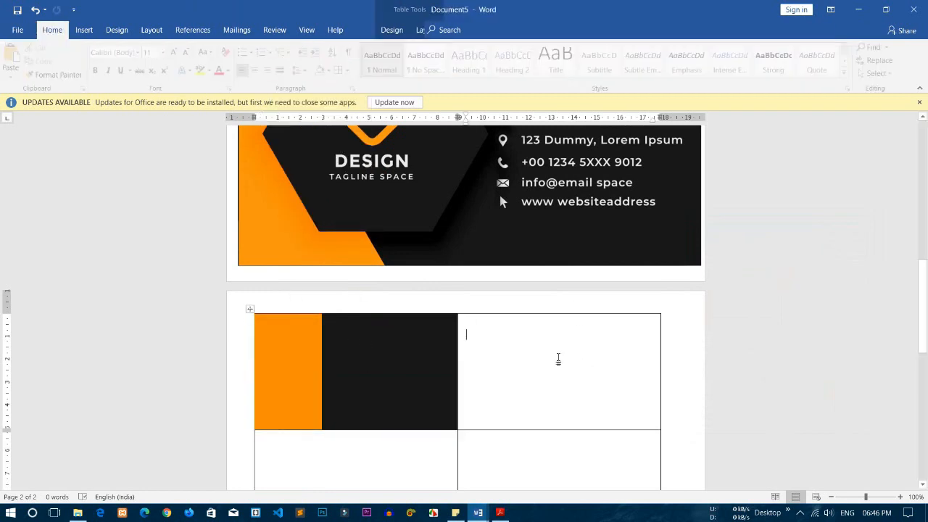
{"action": "left_click", "coordinate": [84, 31]}
{"action": "left_click", "coordinate": [173, 65]}
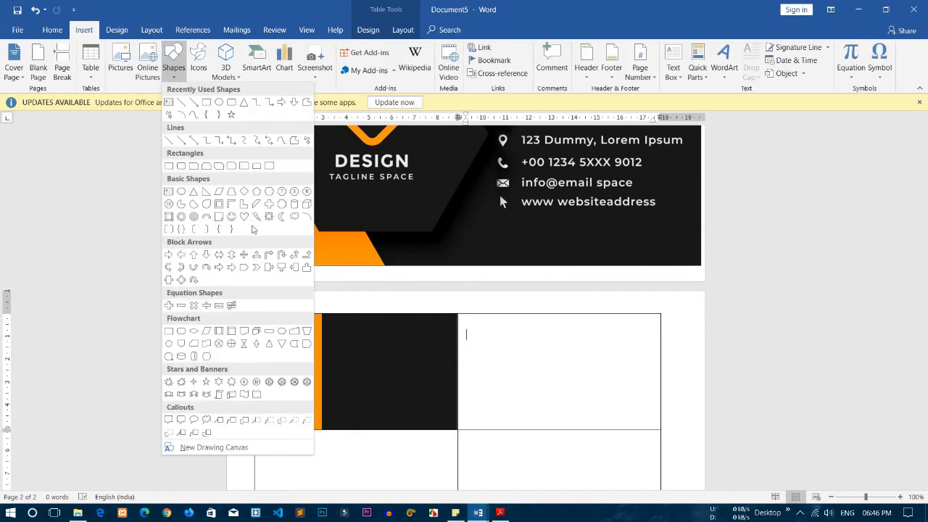
{"action": "left_click", "coordinate": [269, 191]}
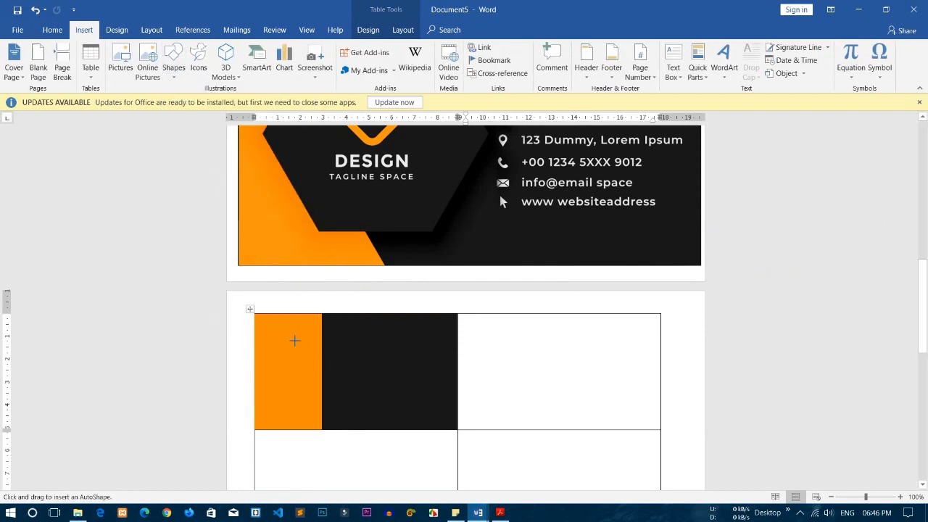
{"action": "left_click_drag", "start_coordinate": [282, 337], "coordinate": [359, 416]}
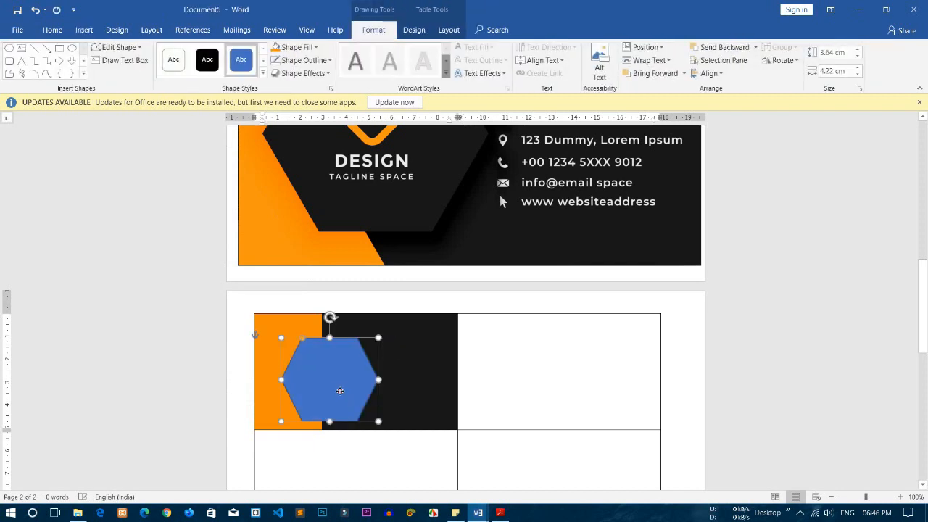
{"action": "left_click_drag", "start_coordinate": [327, 384], "coordinate": [331, 384]}
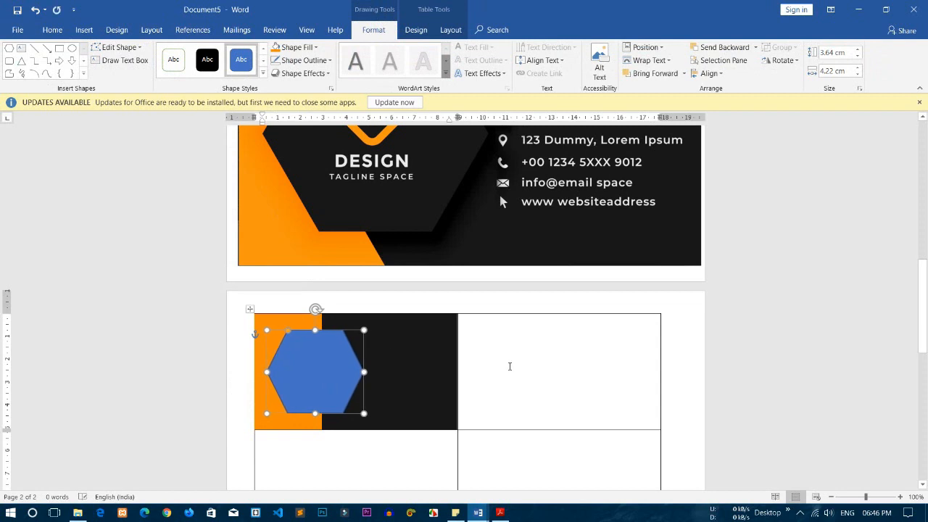
{"action": "left_click", "coordinate": [511, 370]}
- Remove the hexagon's outline and fill it with the same near-black theme colour as the card background
{"action": "left_click", "coordinate": [317, 375]}
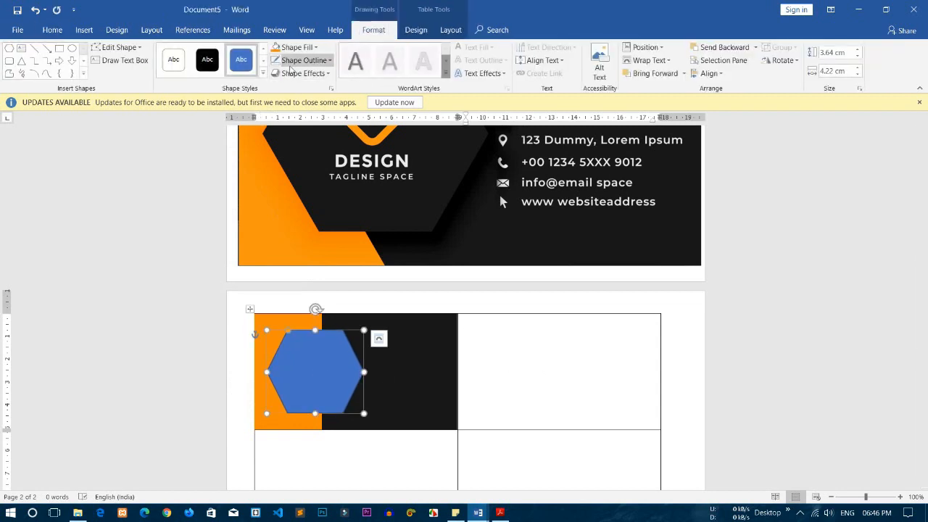
{"action": "left_click", "coordinate": [303, 60]}
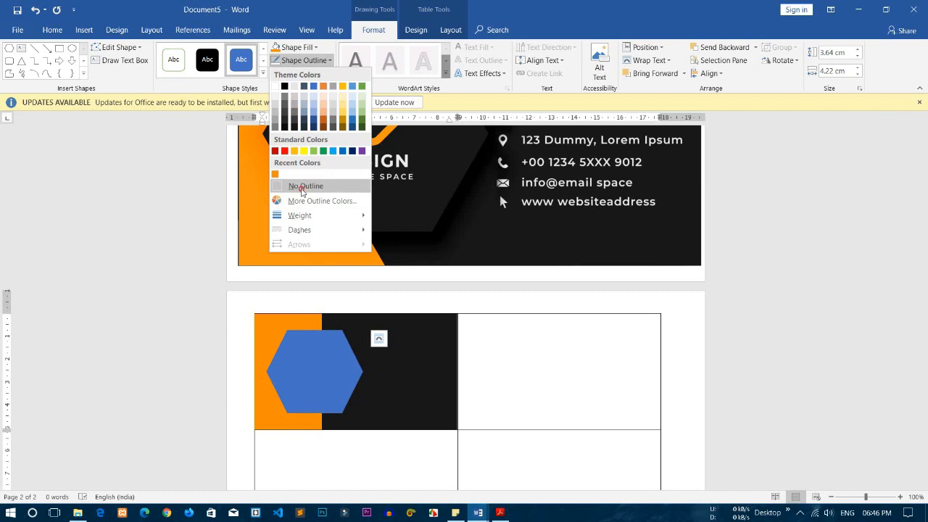
{"action": "left_click", "coordinate": [302, 186]}
{"action": "left_click", "coordinate": [298, 47]}
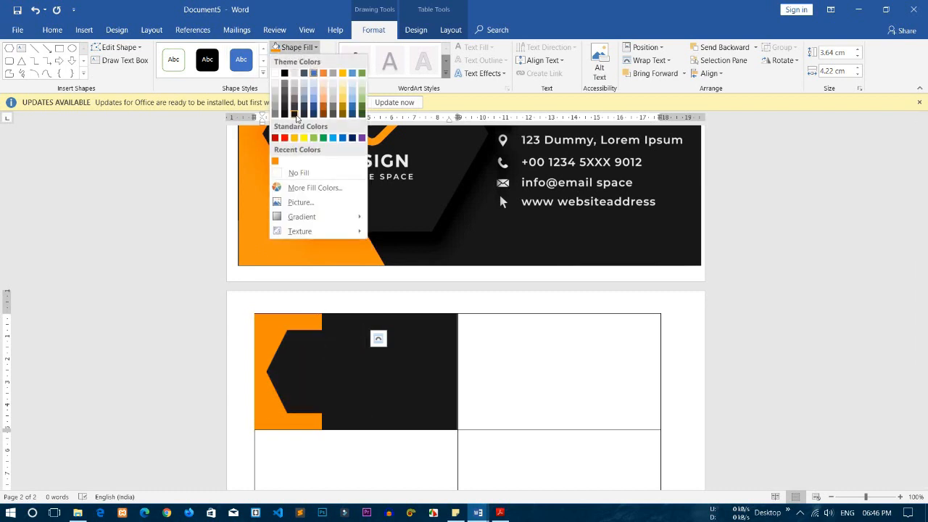
{"action": "left_click", "coordinate": [296, 115]}
{"action": "scroll", "coordinate": [375, 215], "scroll_direction": "up", "scroll_amount": 3}
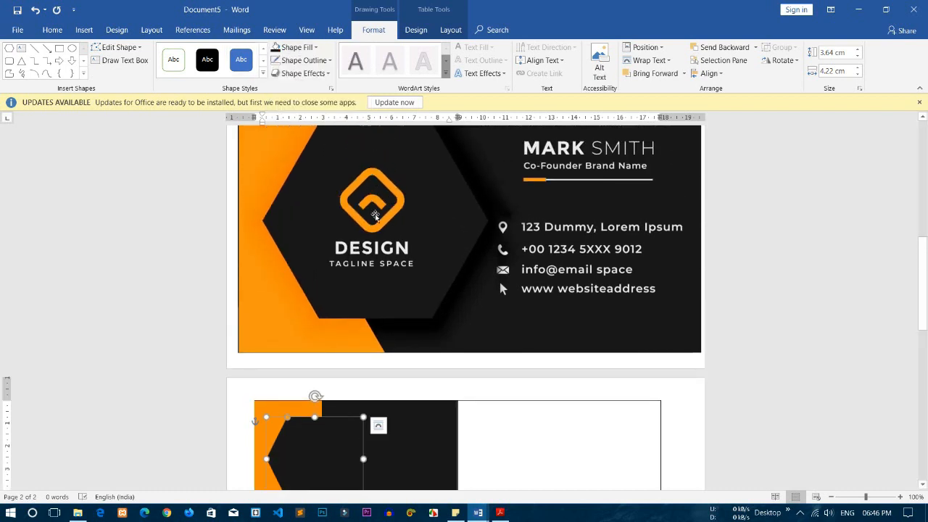
{"action": "scroll", "coordinate": [375, 215], "scroll_direction": "down", "scroll_amount": 3}
{"action": "left_click", "coordinate": [472, 341]}
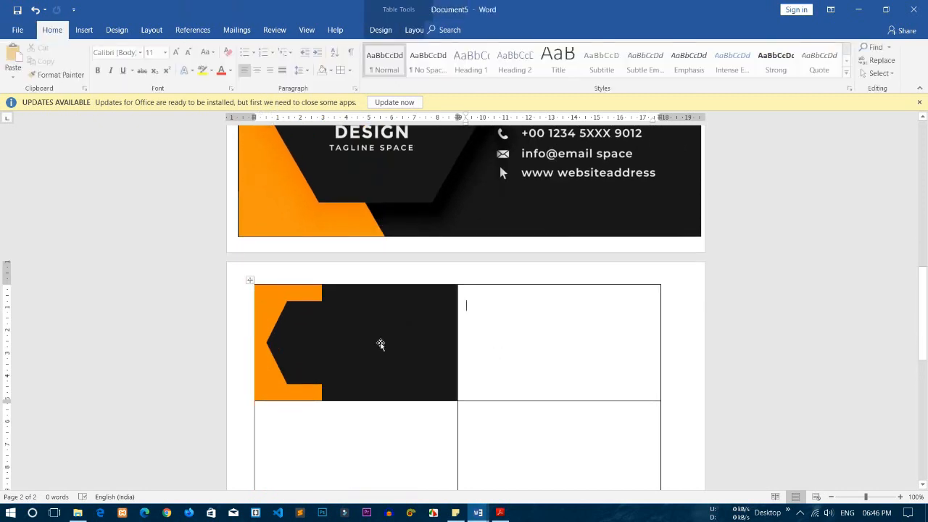
- Edit the points of the orange rectangle so its inner edge bends inward to a notch behind the hexagon, as on the reference card
{"action": "left_click", "coordinate": [305, 344]}
{"action": "scroll", "coordinate": [326, 305], "scroll_direction": "up", "scroll_amount": 1}
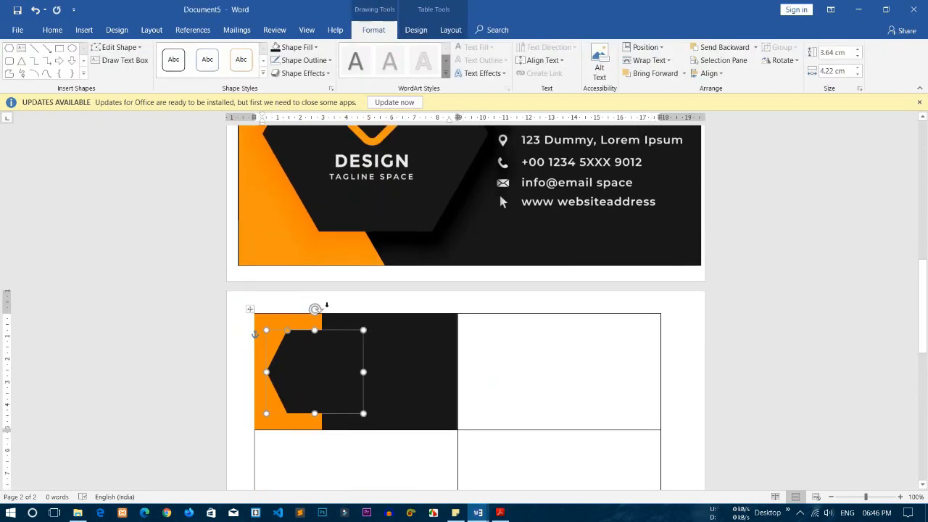
{"action": "scroll", "coordinate": [292, 414], "scroll_direction": "up", "scroll_amount": 2}
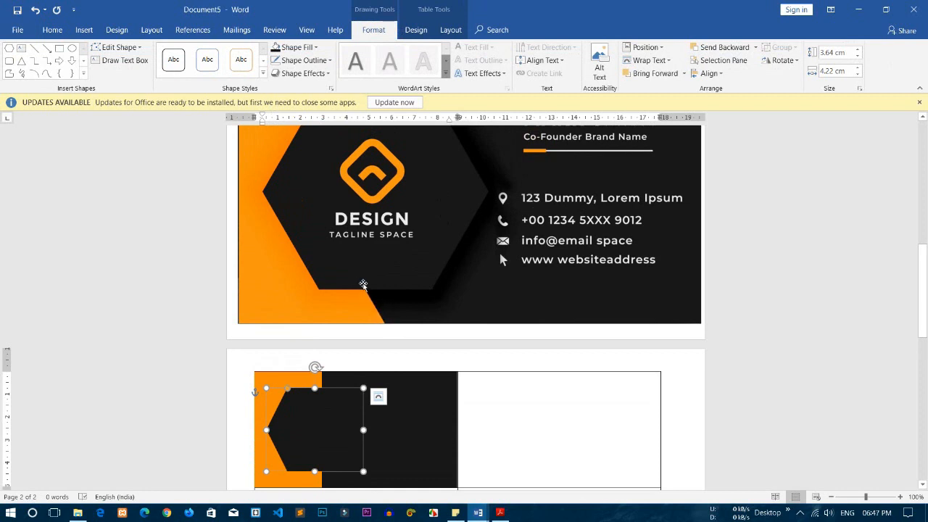
{"action": "scroll", "coordinate": [363, 284], "scroll_direction": "down", "scroll_amount": 3}
{"action": "left_click", "coordinate": [291, 388]}
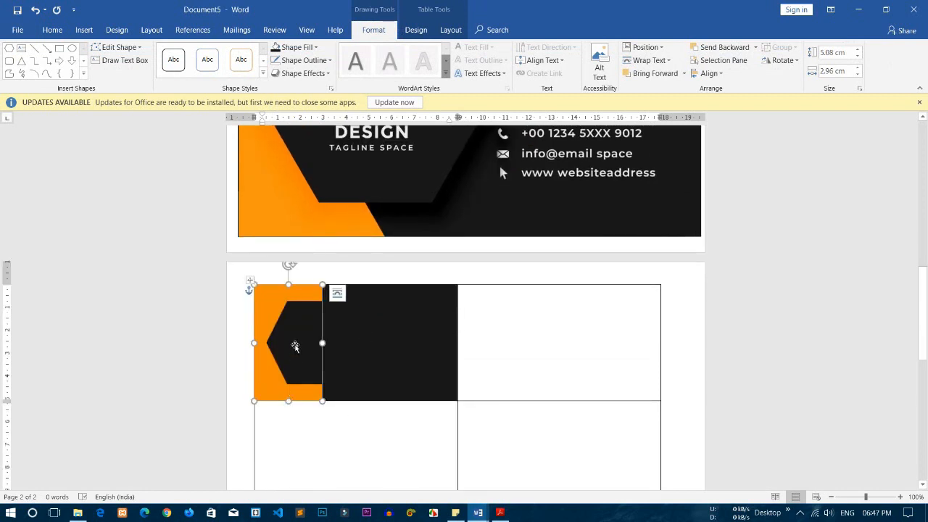
{"action": "right_click", "coordinate": [265, 395]}
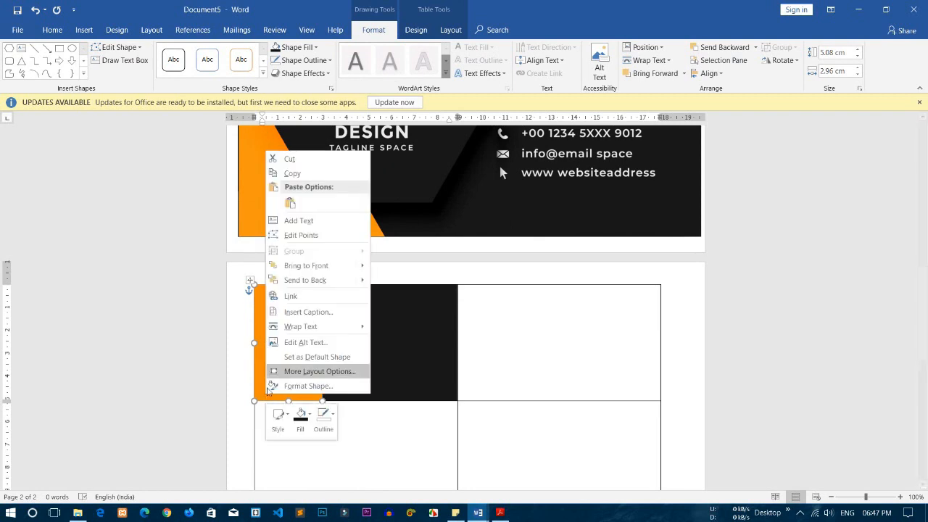
{"action": "left_click", "coordinate": [316, 235]}
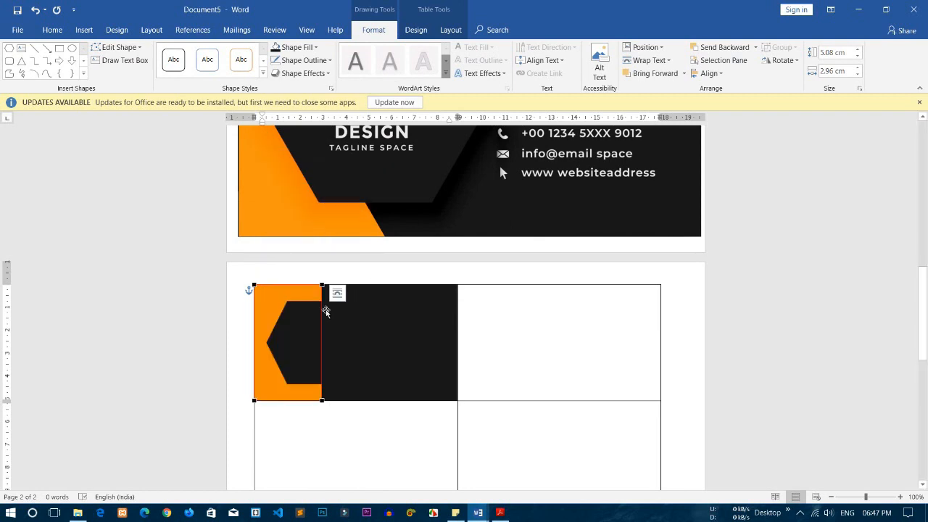
{"action": "left_click_drag", "start_coordinate": [321, 321], "coordinate": [266, 369]}
{"action": "left_click", "coordinate": [321, 400]}
{"action": "left_click_drag", "start_coordinate": [320, 361], "coordinate": [275, 320]}
{"action": "left_click", "coordinate": [289, 354]}
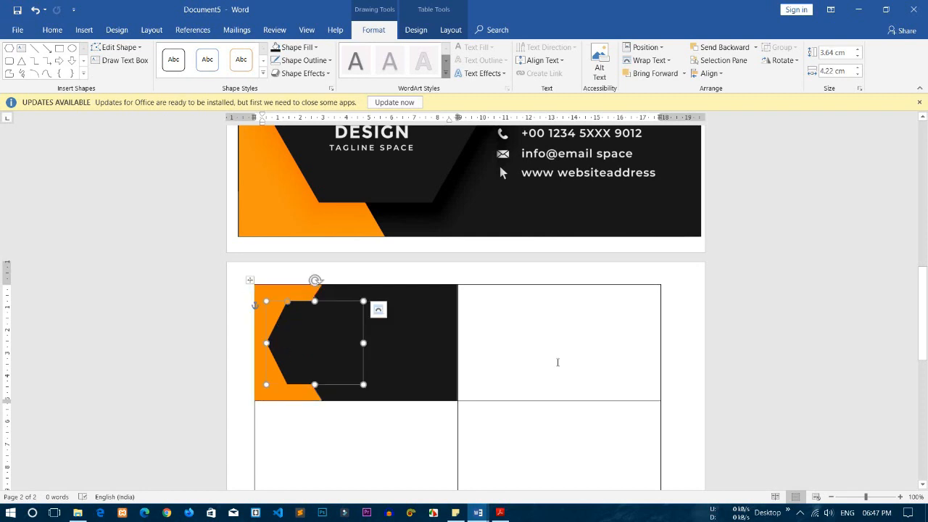
{"action": "left_click", "coordinate": [555, 364]}
- Apply an outer offset shadow preset cast toward the top right to the near-black hexagon
{"action": "left_click", "coordinate": [282, 337]}
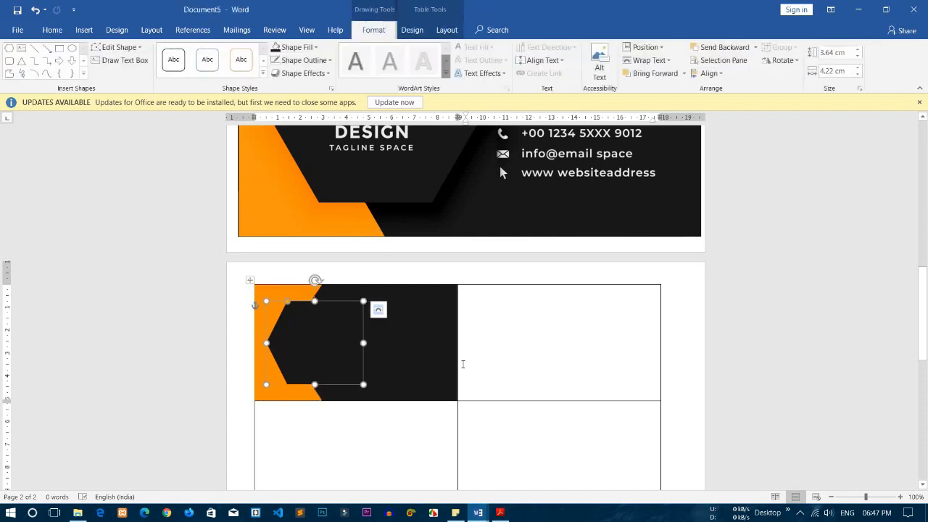
{"action": "scroll", "coordinate": [433, 263], "scroll_direction": "up", "scroll_amount": 5}
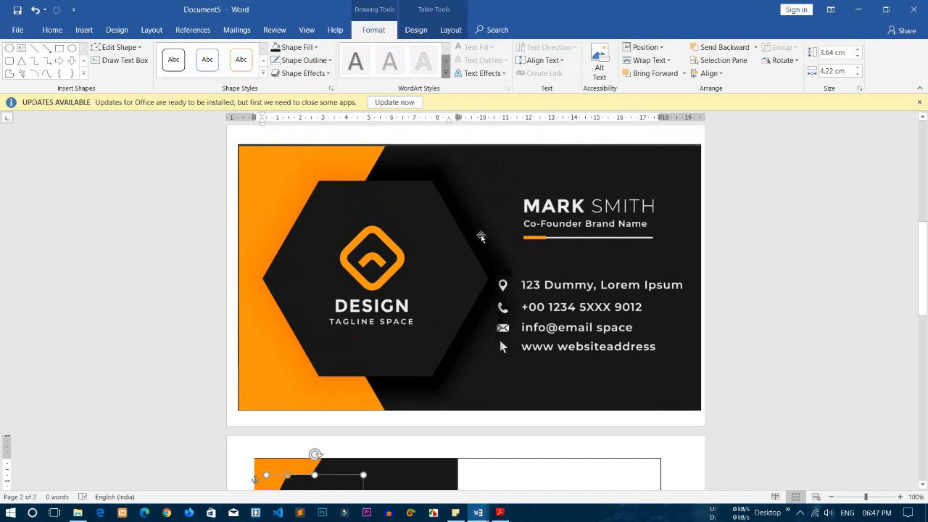
{"action": "scroll", "coordinate": [435, 387], "scroll_direction": "down", "scroll_amount": 4}
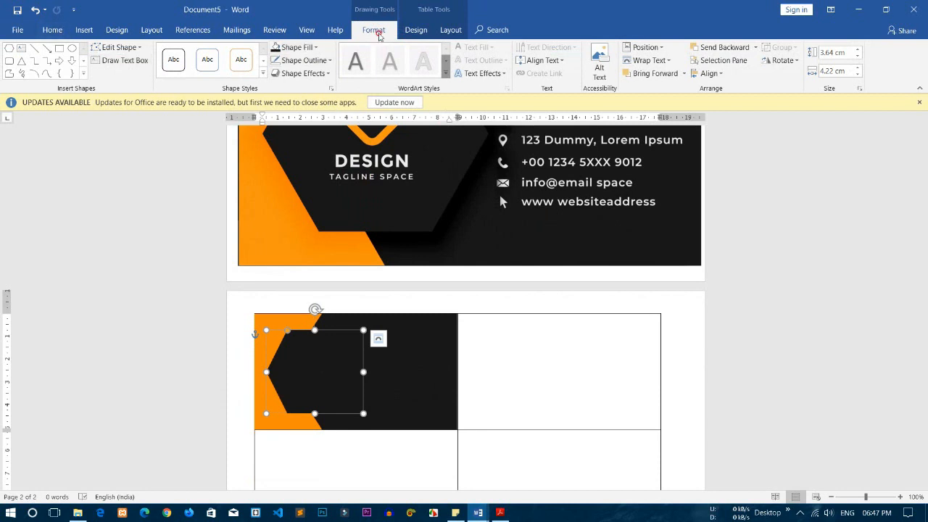
{"action": "left_click", "coordinate": [331, 89]}
{"action": "left_click", "coordinate": [798, 147]}
{"action": "left_click", "coordinate": [780, 171]}
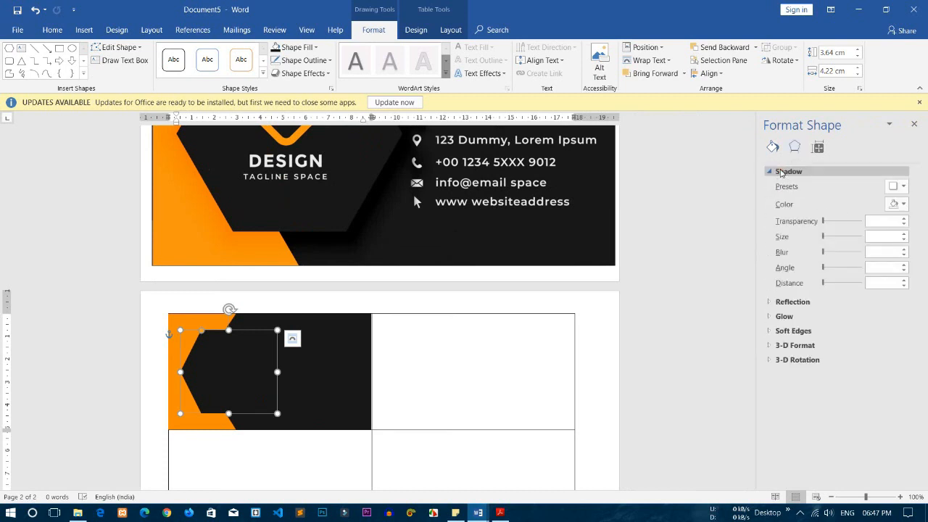
{"action": "left_click", "coordinate": [898, 186]}
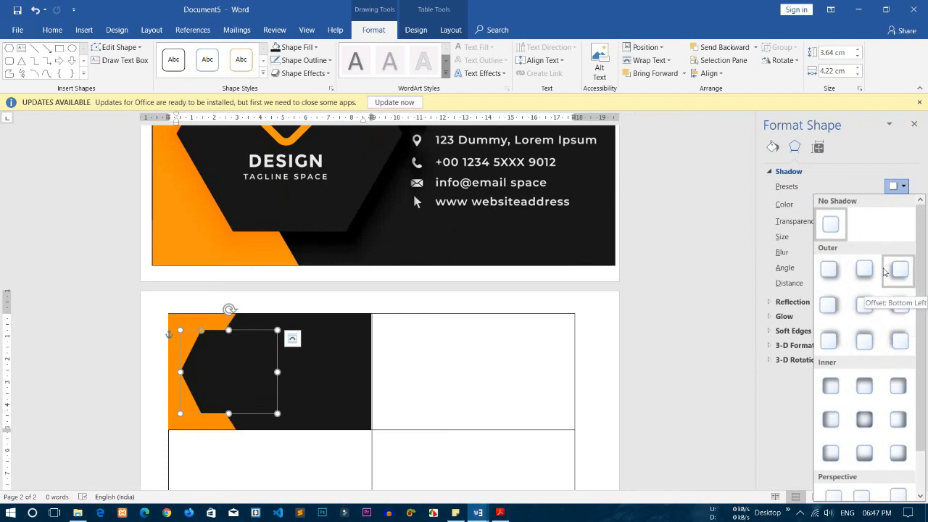
{"action": "left_click", "coordinate": [828, 340]}
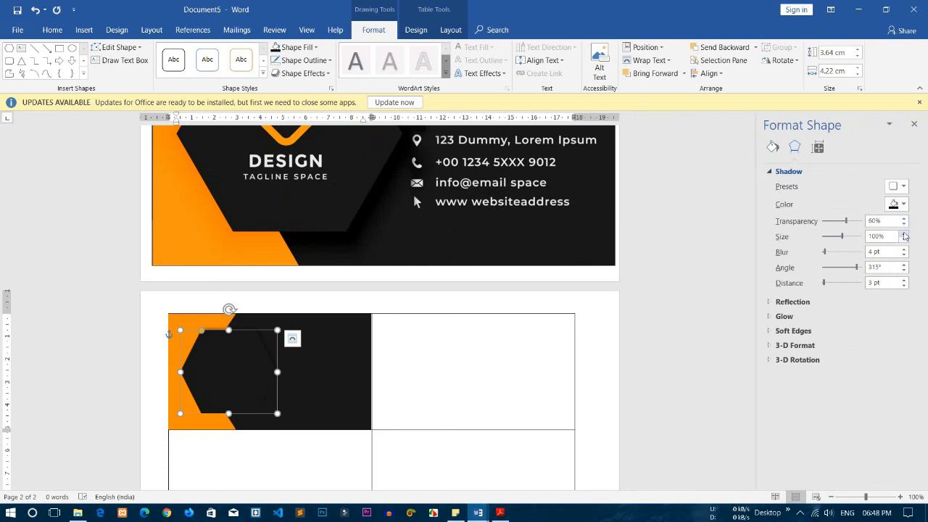
- Adjust the hexagon's shadow to 41% transparency, 103% size, 35 pt blur, 0° angle and 10 pt distance
{"action": "left_click", "coordinate": [904, 234]}
{"action": "left_click", "coordinate": [903, 235]}
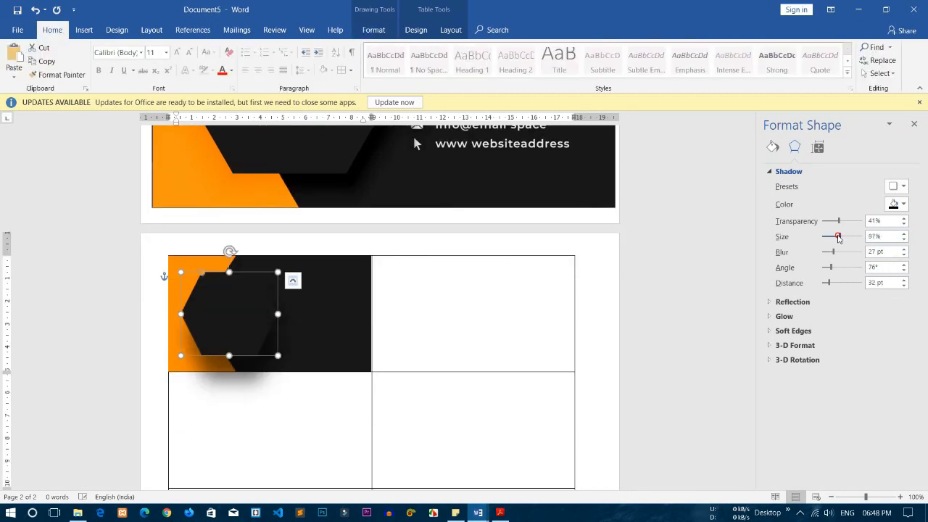
{"action": "left_click_drag", "start_coordinate": [841, 236], "coordinate": [841, 237]}
{"action": "left_click_drag", "start_coordinate": [829, 284], "coordinate": [836, 252]}
{"action": "left_click", "coordinate": [398, 303]}
{"action": "scroll", "coordinate": [201, 290], "scroll_direction": "up", "scroll_amount": 11, "text": "ctrl"}
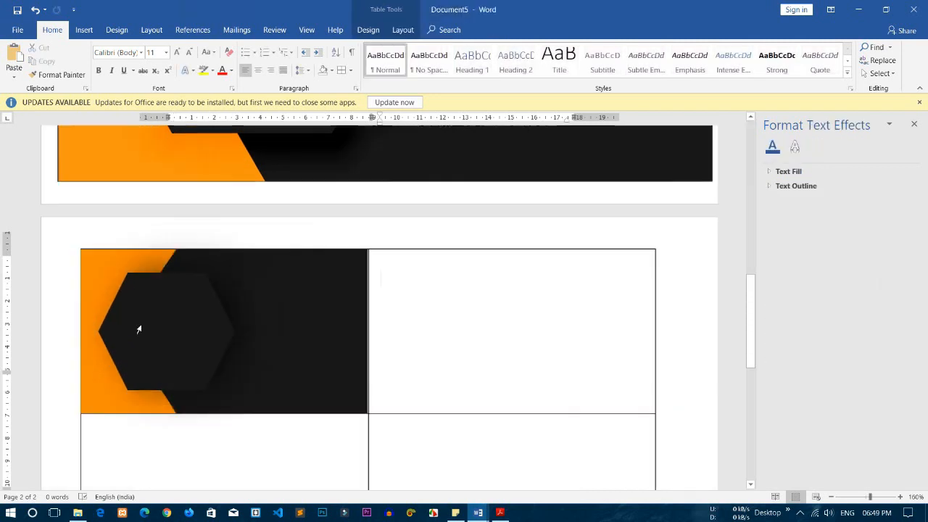
- Soften the hexagon's shadow to 60% transparency, 109% size, 13 pt blur and 2 pt distance
{"action": "left_click", "coordinate": [65, 340]}
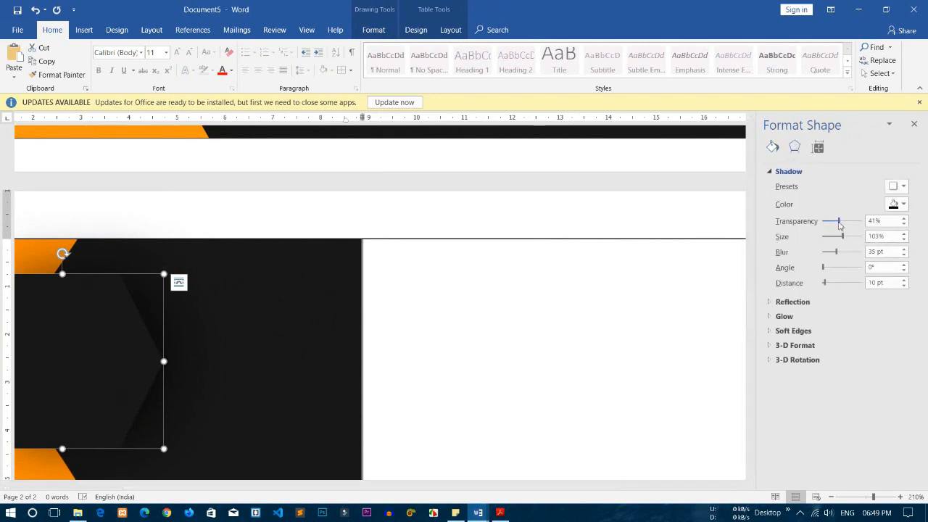
{"action": "mouse_move", "coordinate": [844, 221]}
{"action": "left_mouse_down"}
{"action": "mouse_move", "coordinate": [856, 221]}
{"action": "mouse_move", "coordinate": [845, 222]}
{"action": "left_mouse_up"}
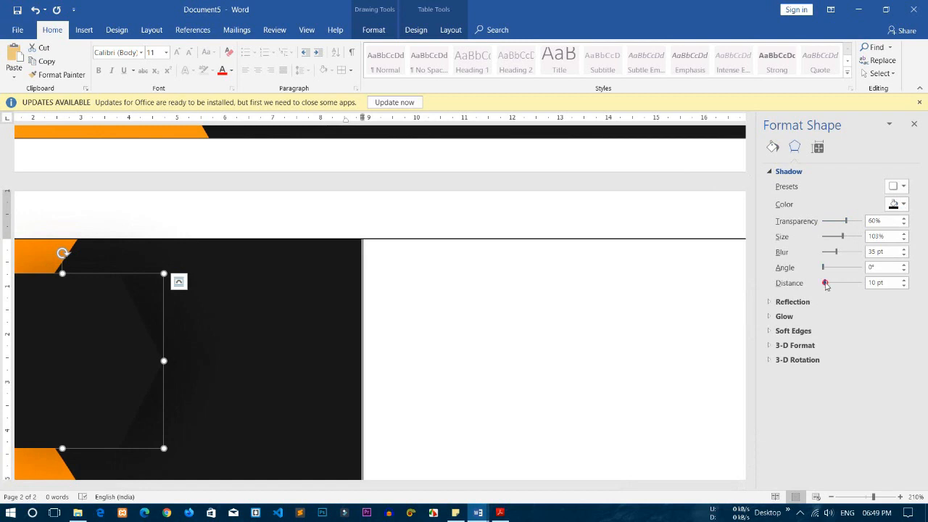
{"action": "left_click", "coordinate": [905, 286]}
{"action": "left_click", "coordinate": [905, 234]}
{"action": "left_click", "coordinate": [902, 254]}
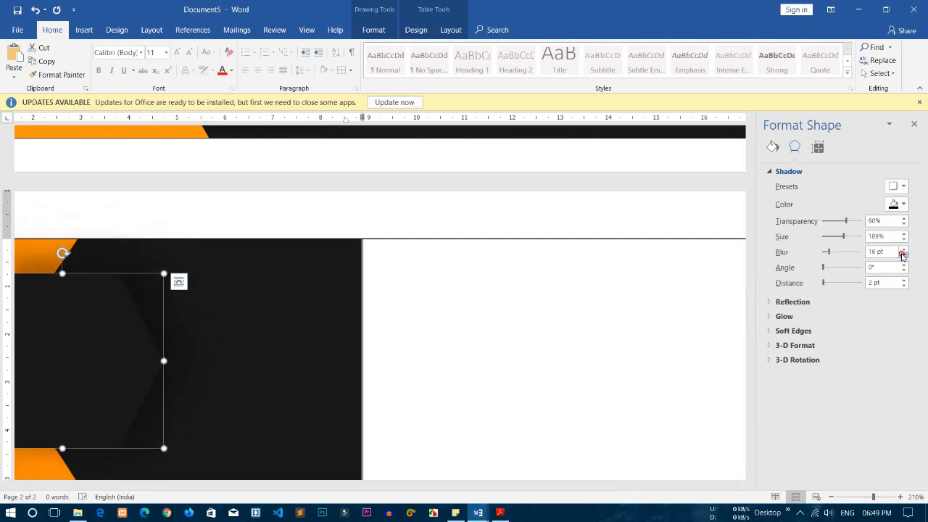
{"action": "left_click", "coordinate": [526, 346]}
{"action": "scroll", "coordinate": [247, 348], "scroll_direction": "down", "scroll_amount": 10, "text": "ctrl"}
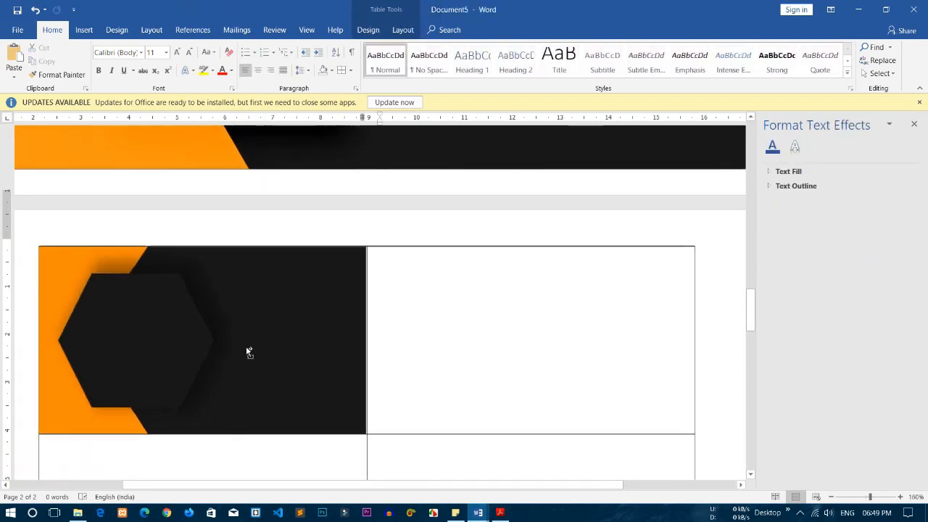
- Bring the notched orange shape in front of the hexagon and its shadow, aligned with the first cell's left edge
{"action": "scroll", "coordinate": [270, 245], "scroll_direction": "down", "scroll_amount": 5}
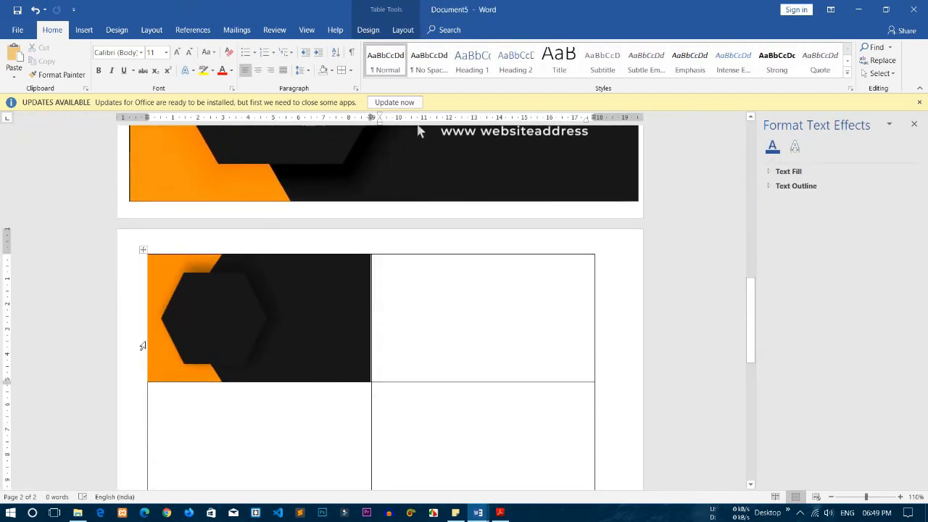
{"action": "left_click", "coordinate": [157, 309]}
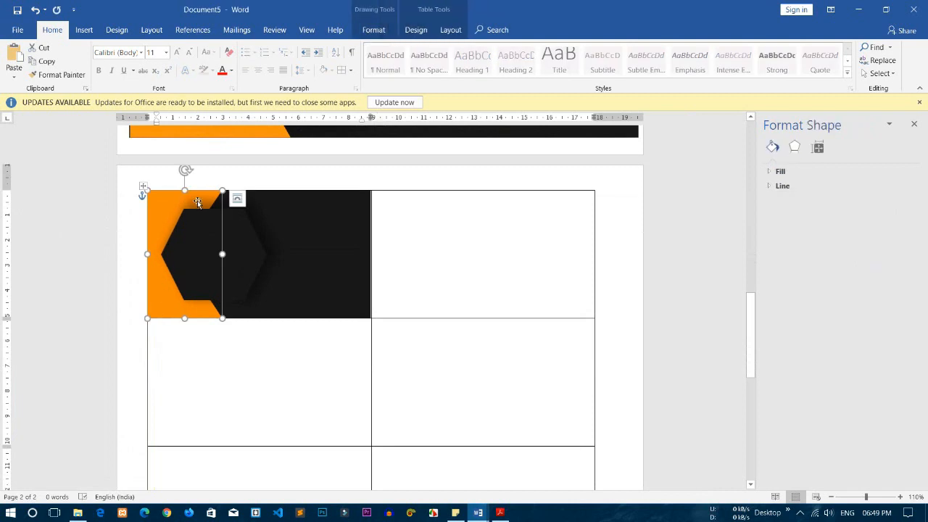
{"action": "scroll", "coordinate": [197, 202], "scroll_direction": "up", "scroll_amount": 3}
{"action": "mouse_move", "coordinate": [156, 381]}
{"action": "left_mouse_down"}
{"action": "mouse_move", "coordinate": [204, 381]}
{"action": "mouse_move", "coordinate": [150, 378]}
{"action": "left_mouse_up"}
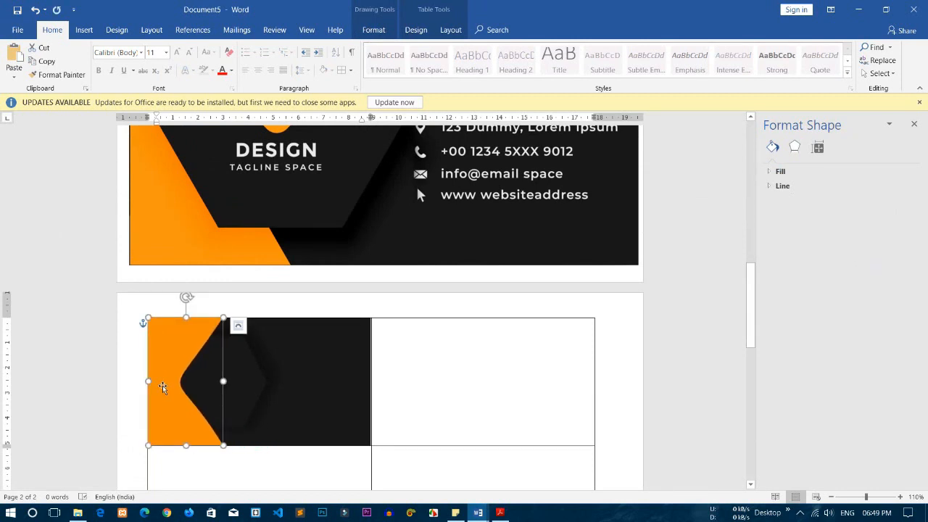
{"action": "left_click", "coordinate": [437, 365]}
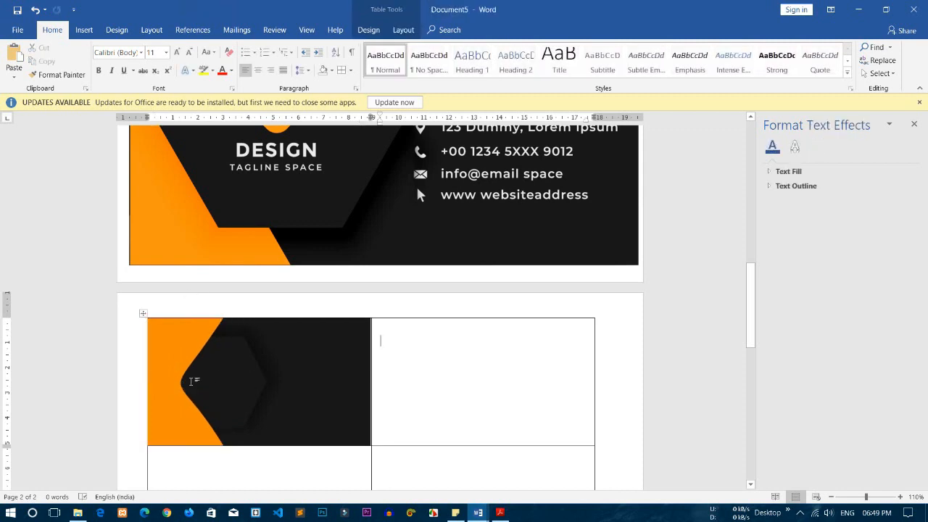
- Duplicate the hexagon, set the copy's shadow transparency to 100%, and place it exactly over the original hexagon
{"action": "left_click", "coordinate": [233, 388]}
{"action": "left_click_drag", "start_coordinate": [235, 392], "coordinate": [445, 372]}
{"action": "left_click", "coordinate": [794, 147]}
{"action": "left_click", "coordinate": [788, 171]}
{"action": "left_click_drag", "start_coordinate": [845, 221], "coordinate": [868, 226]}
{"action": "left_click_drag", "start_coordinate": [448, 363], "coordinate": [208, 369]}
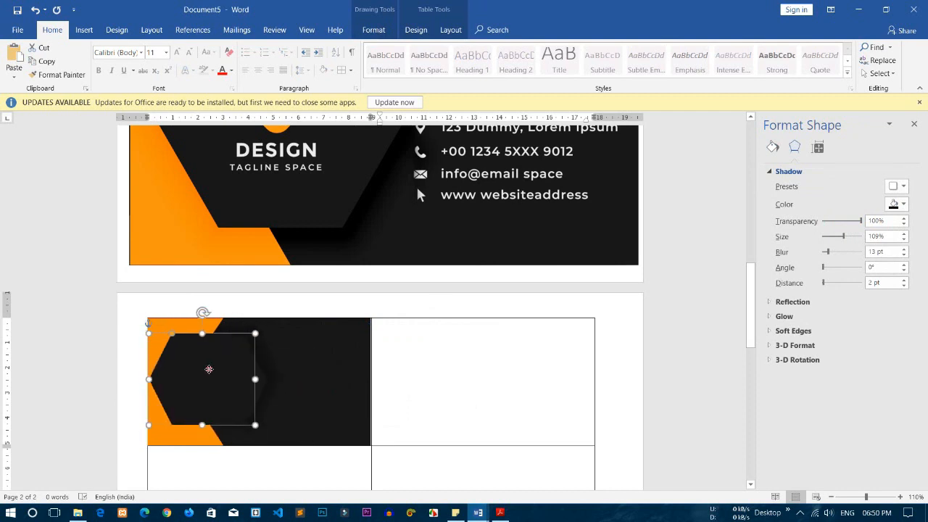
{"action": "left_click", "coordinate": [445, 373]}
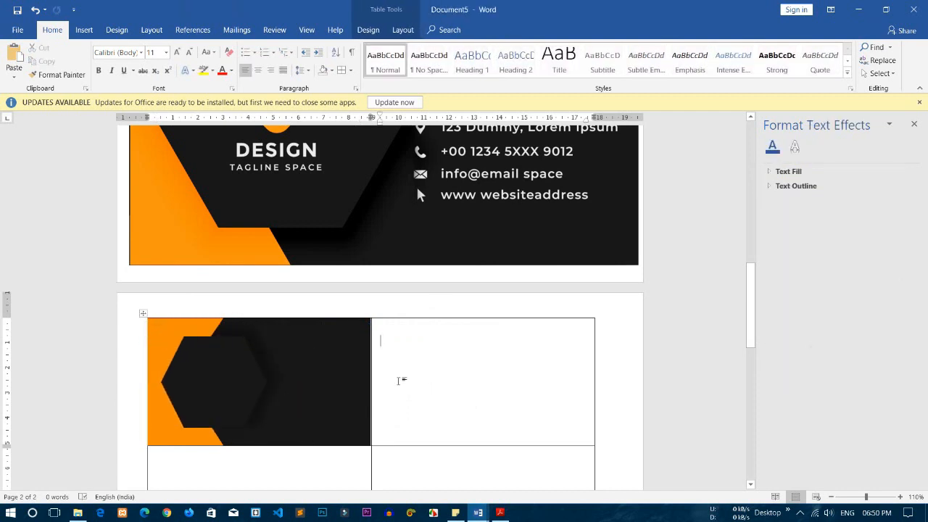
{"action": "scroll", "coordinate": [253, 311], "scroll_direction": "up", "scroll_amount": 3}
{"action": "scroll", "coordinate": [187, 307], "scroll_direction": "down", "scroll_amount": 5}
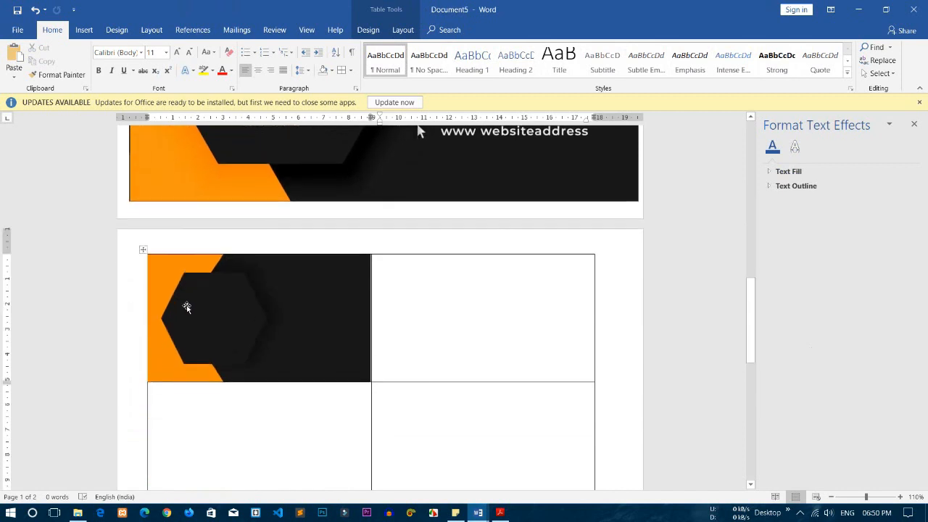
- Draw a 1.72 cm rounded square in the empty cell beside the card, increase its corner rounding and rotate it into a diamond
{"action": "scroll", "coordinate": [187, 307], "scroll_direction": "down", "scroll_amount": 5, "text": "ctrl"}
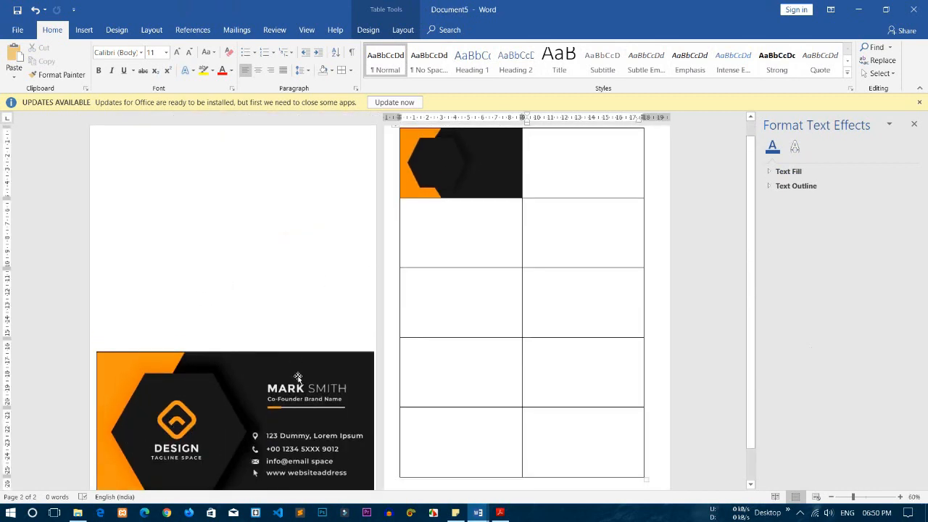
{"action": "scroll", "coordinate": [297, 377], "scroll_direction": "up", "scroll_amount": 4, "text": "ctrl"}
{"action": "scroll", "coordinate": [300, 273], "scroll_direction": "up", "scroll_amount": 3}
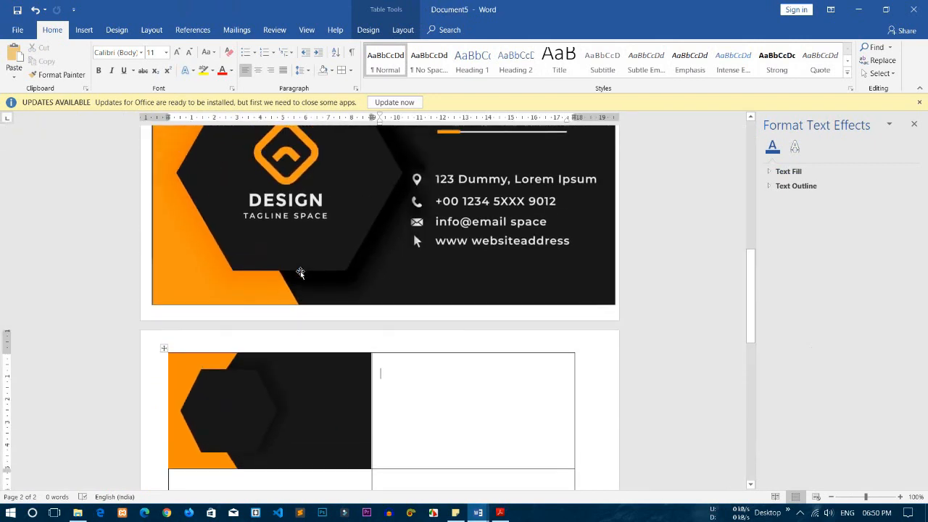
{"action": "left_click", "coordinate": [84, 30]}
{"action": "left_click", "coordinate": [173, 61]}
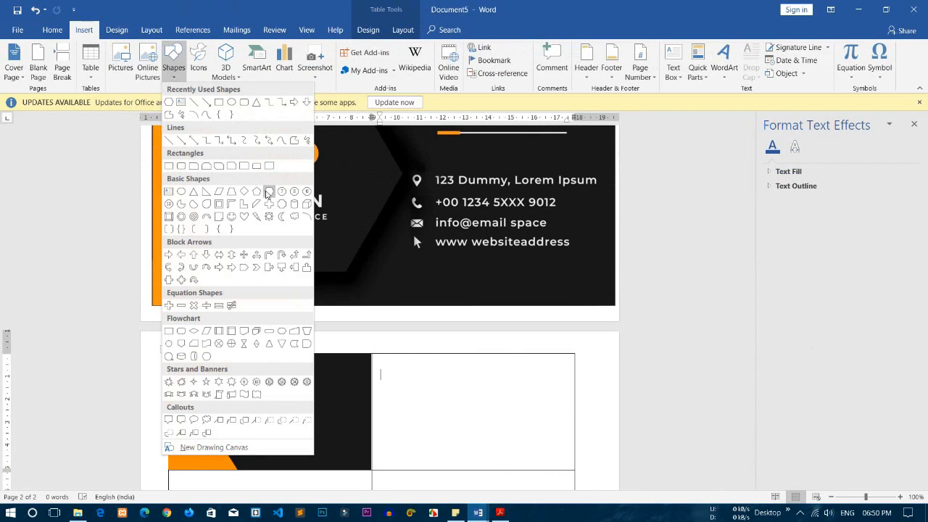
{"action": "left_click", "coordinate": [268, 192]}
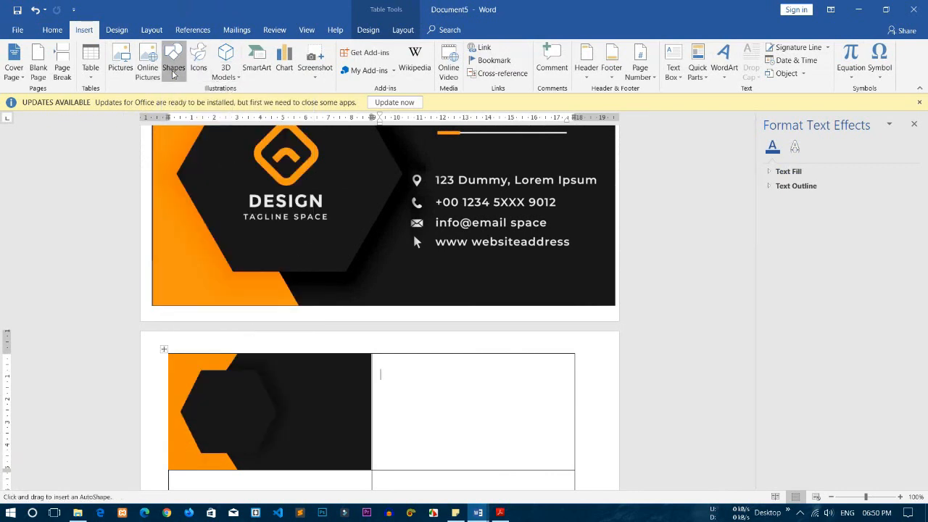
{"action": "left_click", "coordinate": [173, 71]}
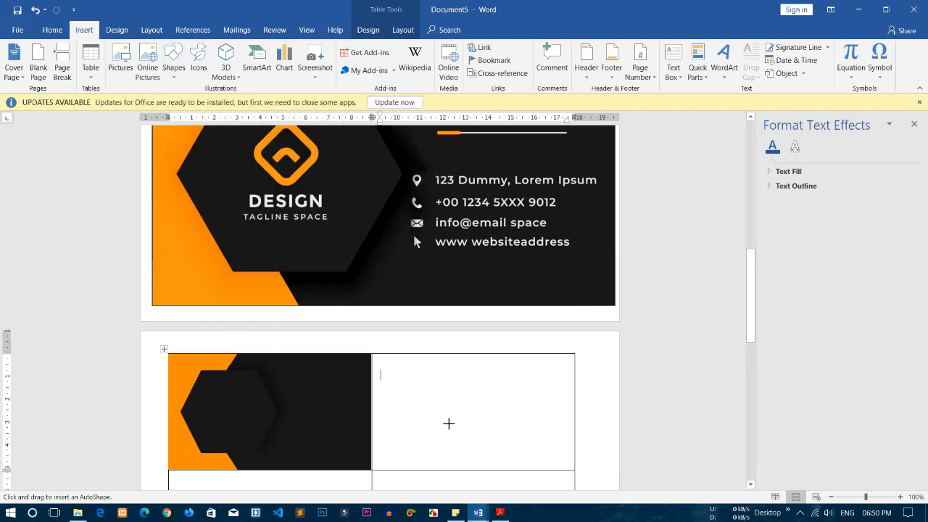
{"action": "mouse_move", "coordinate": [443, 385]}
{"action": "left_mouse_down"}
{"action": "mouse_move", "coordinate": [455, 417]}
{"action": "mouse_move", "coordinate": [482, 424]}
{"action": "left_mouse_up"}
{"action": "left_click_drag", "start_coordinate": [448, 386], "coordinate": [482, 390]}
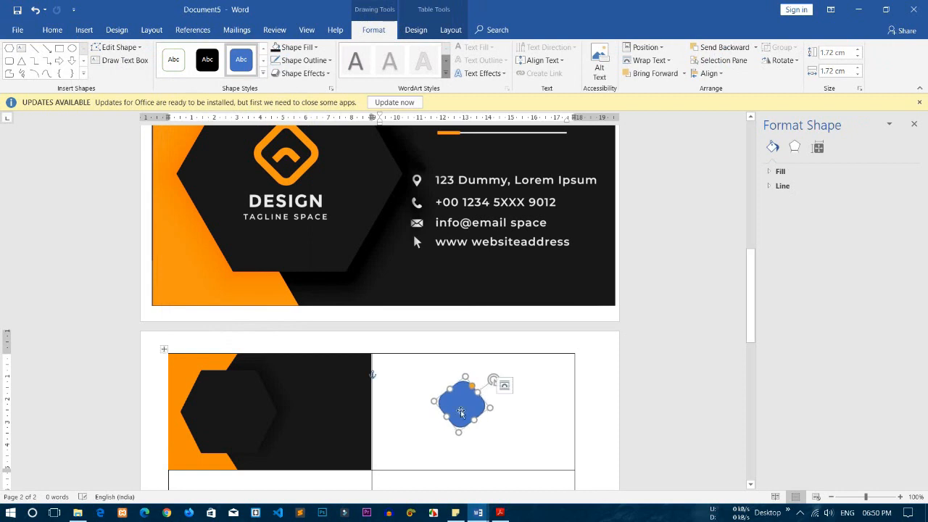
- Give the rounded diamond no fill and a 4½ pt orange outline
{"action": "left_click", "coordinate": [301, 49]}
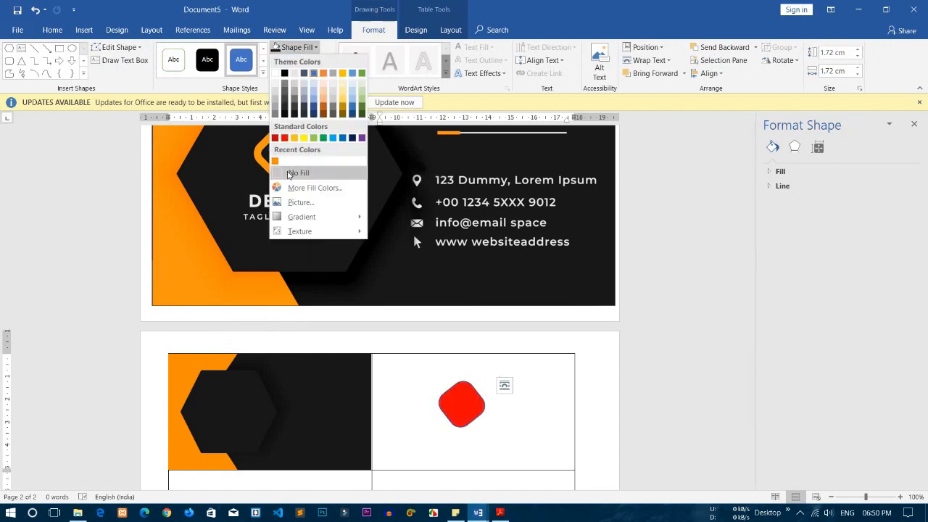
{"action": "left_click", "coordinate": [298, 173]}
{"action": "left_click", "coordinate": [314, 61]}
{"action": "mouse_move", "coordinate": [318, 215]}
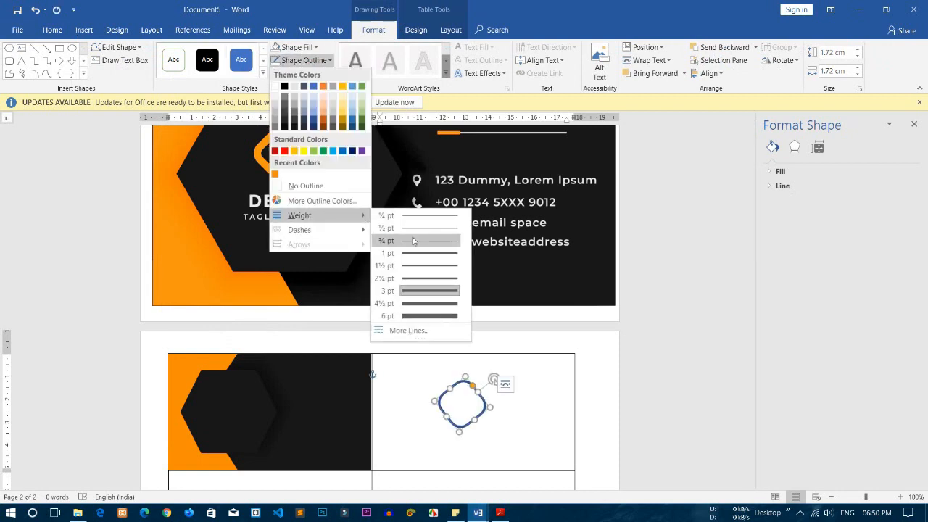
{"action": "left_click", "coordinate": [419, 301]}
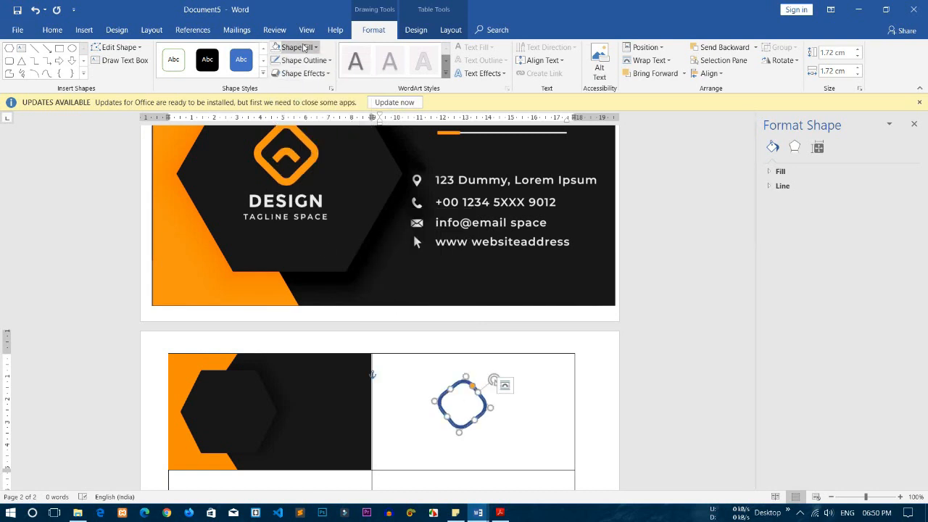
{"action": "left_click", "coordinate": [303, 60]}
{"action": "left_click", "coordinate": [324, 87]}
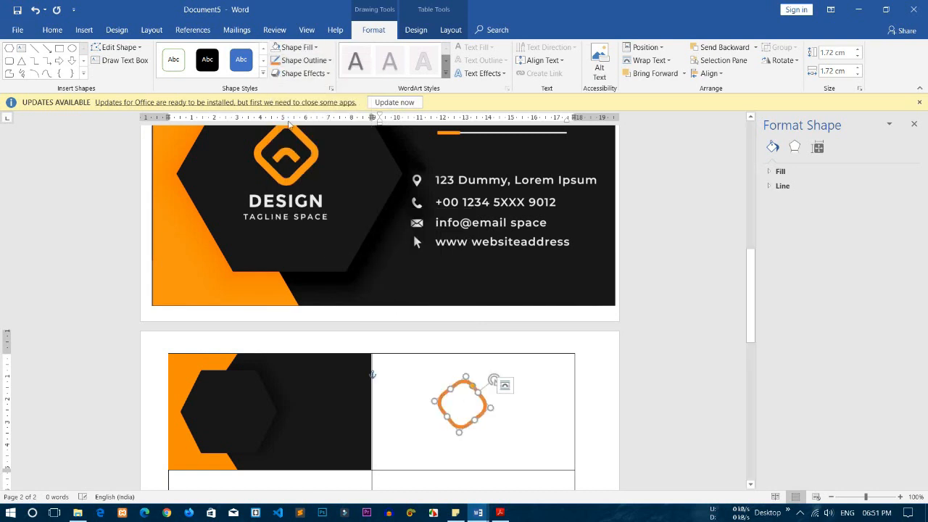
- Shrink the orange diamond outline and place it in the upper middle of the card's hexagon
{"action": "left_click_drag", "start_coordinate": [459, 431], "coordinate": [228, 417]}
{"action": "left_click_drag", "start_coordinate": [256, 377], "coordinate": [251, 321]}
{"action": "left_click", "coordinate": [448, 324]}
- Compare the diamond logo in the first cell with the logo on the reference card
{"action": "scroll", "coordinate": [268, 338], "scroll_direction": "up", "scroll_amount": 2}
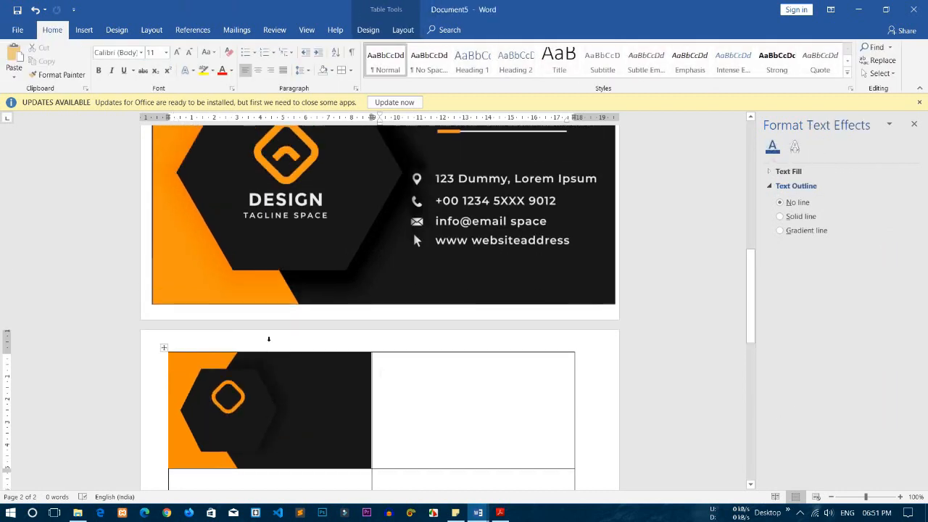
{"action": "scroll", "coordinate": [268, 338], "scroll_direction": "up", "scroll_amount": 2}
{"action": "scroll", "coordinate": [268, 339], "scroll_direction": "down", "scroll_amount": 2}
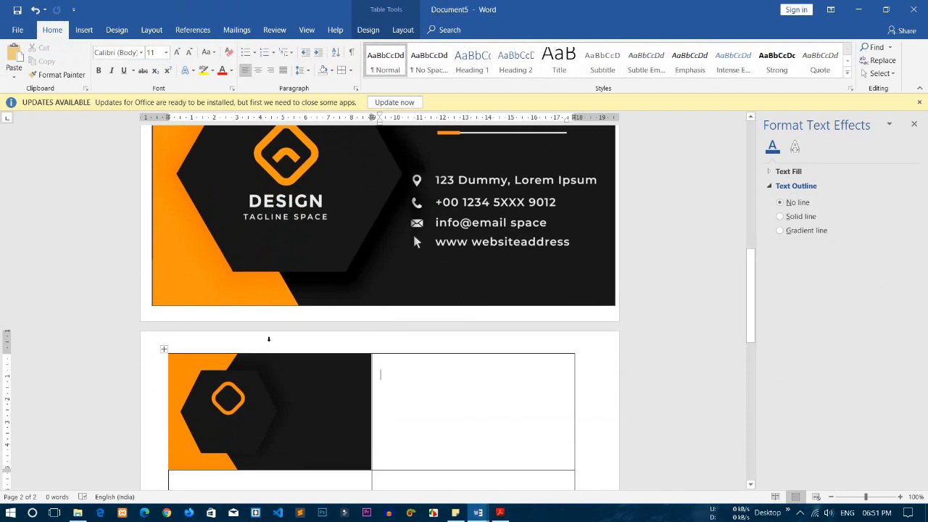
{"action": "scroll", "coordinate": [268, 338], "scroll_direction": "up", "scroll_amount": 3}
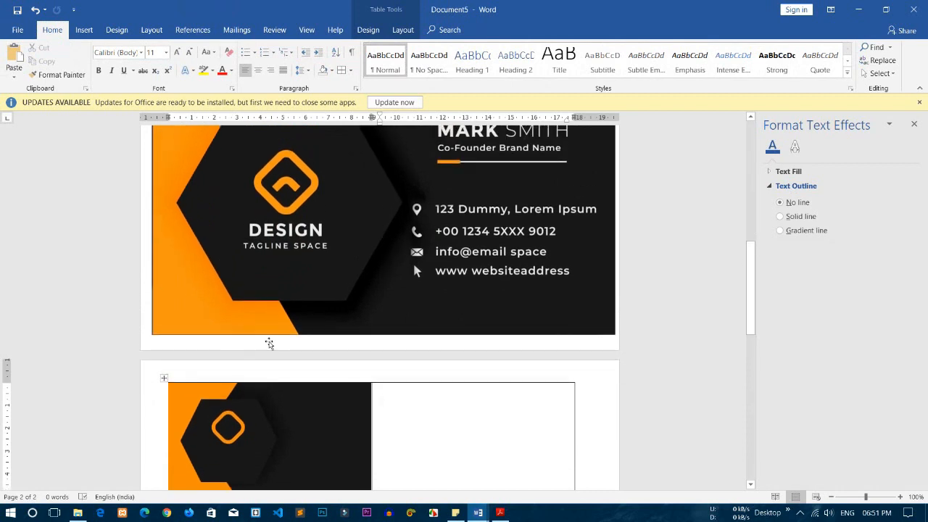
{"action": "scroll", "coordinate": [269, 337], "scroll_direction": "down", "scroll_amount": 2}
{"action": "scroll", "coordinate": [268, 337], "scroll_direction": "down", "scroll_amount": 1}
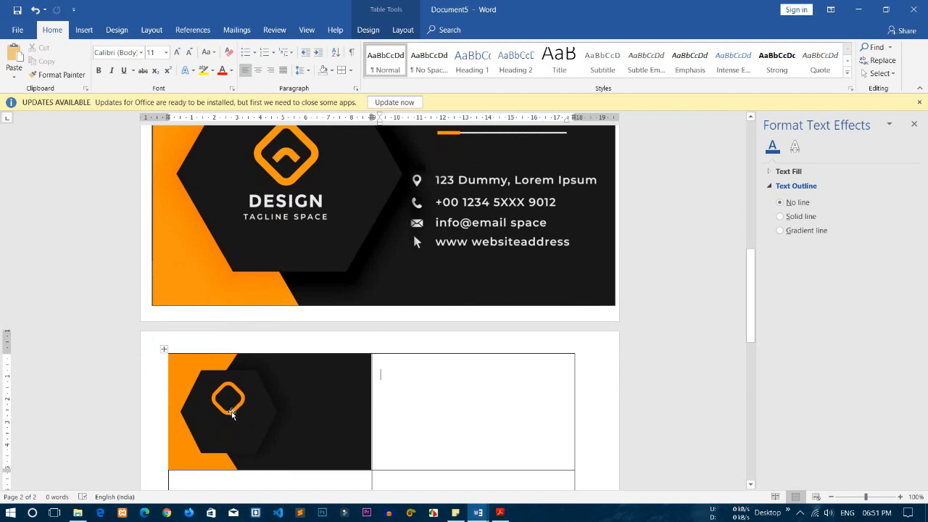
{"action": "left_click", "coordinate": [232, 414]}
{"action": "left_click", "coordinate": [459, 403]}
- Draw a text box about 3.49 cm wide and 0.73 cm high below the diamond and enter DESIGN in it
{"action": "scroll", "coordinate": [459, 404], "scroll_direction": "down", "scroll_amount": 2}
{"action": "scroll", "coordinate": [256, 369], "scroll_direction": "up", "scroll_amount": 4, "text": "ctrl"}
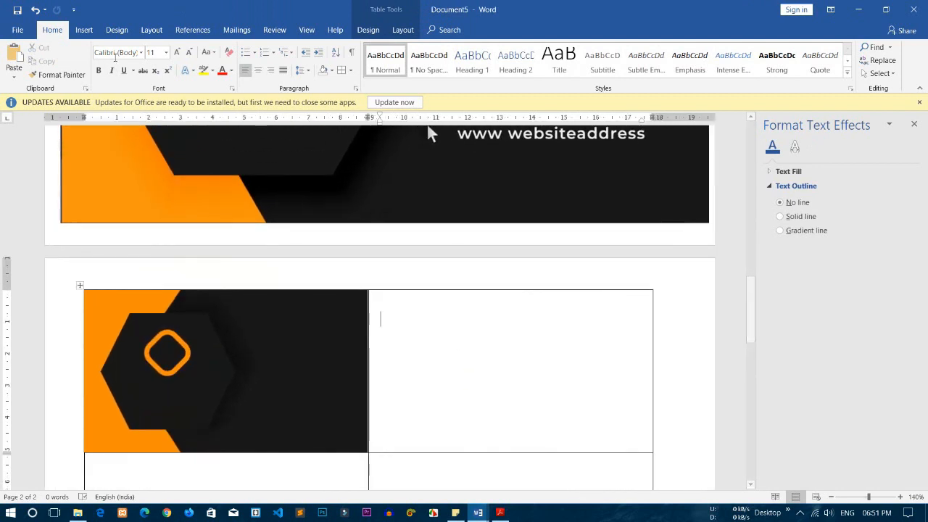
{"action": "left_click", "coordinate": [84, 29]}
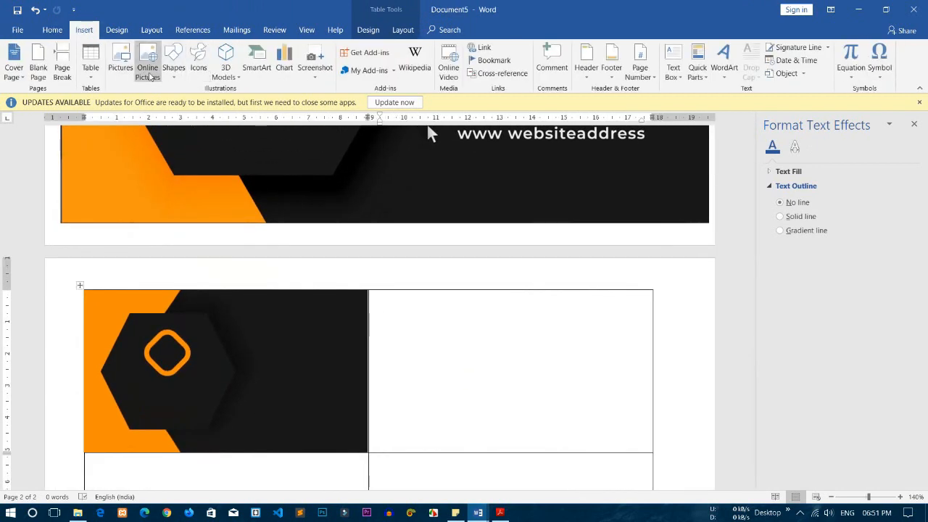
{"action": "left_click", "coordinate": [173, 64]}
{"action": "left_click", "coordinate": [169, 109]}
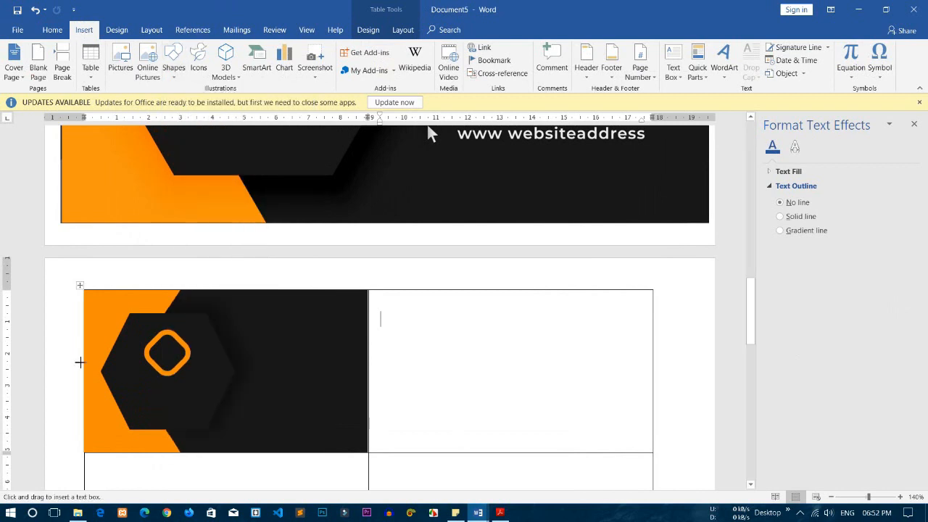
{"action": "mouse_move", "coordinate": [110, 370]}
{"action": "left_mouse_down"}
{"action": "mouse_move", "coordinate": [172, 398]}
{"action": "mouse_move", "coordinate": [224, 401]}
{"action": "left_mouse_up"}
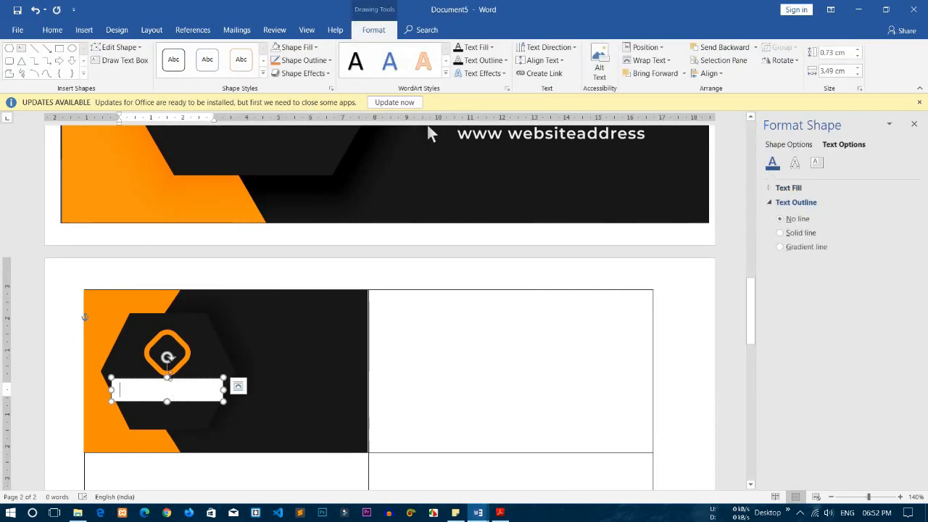
{"action": "type", "text": "DESIGN"}
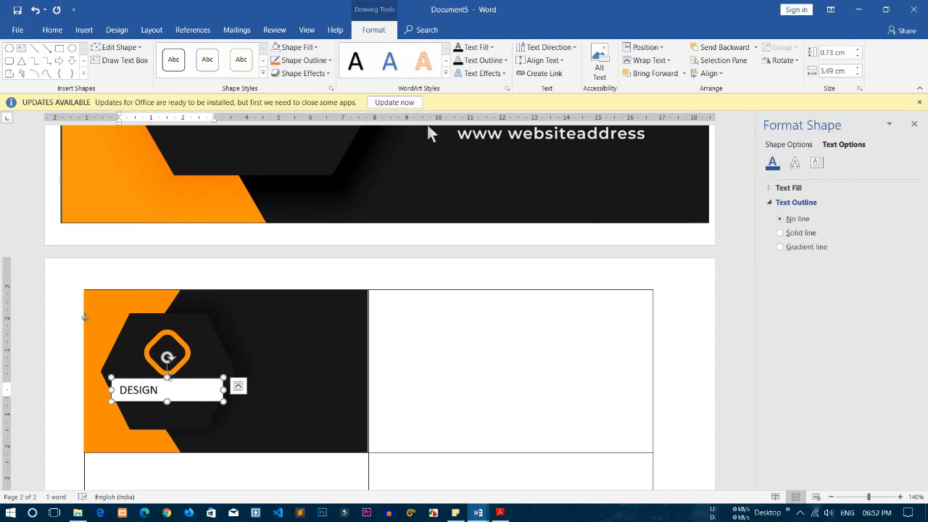
- Format the DESIGN text as bold 12 pt Arial
{"action": "key", "text": "ctrl+a"}
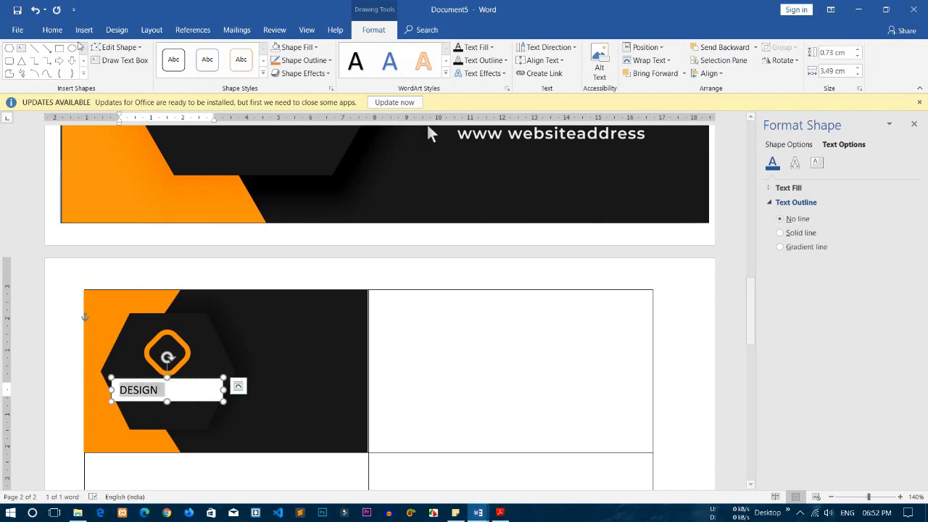
{"action": "left_click", "coordinate": [52, 29]}
{"action": "left_click", "coordinate": [99, 70]}
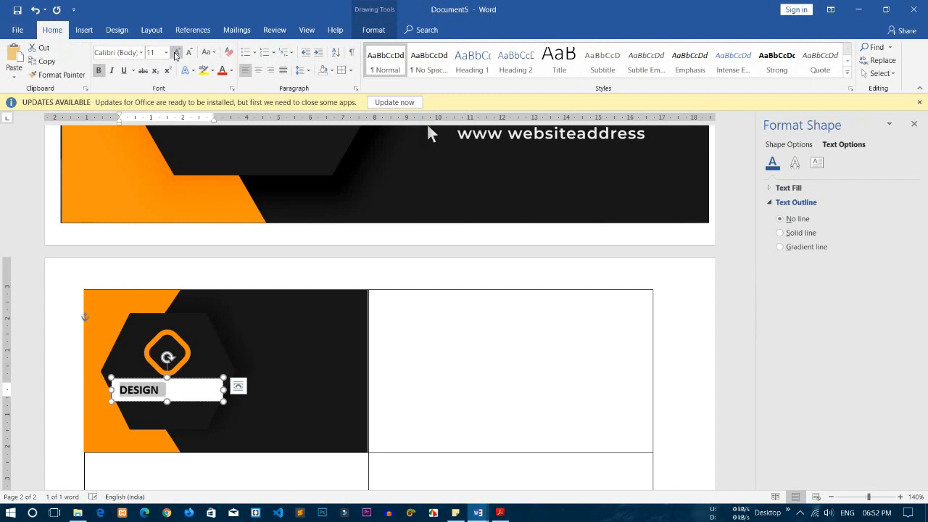
{"action": "left_click", "coordinate": [167, 52]}
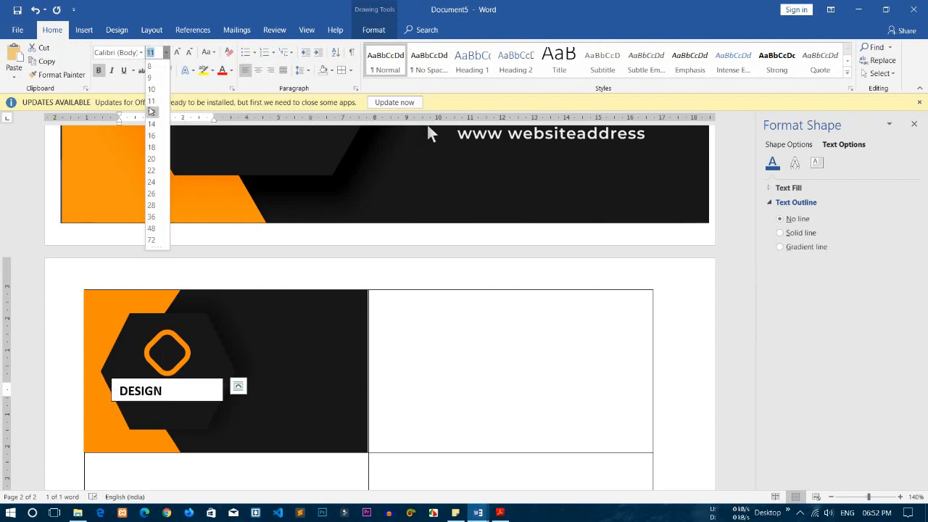
{"action": "left_click", "coordinate": [152, 120]}
{"action": "left_click", "coordinate": [141, 53]}
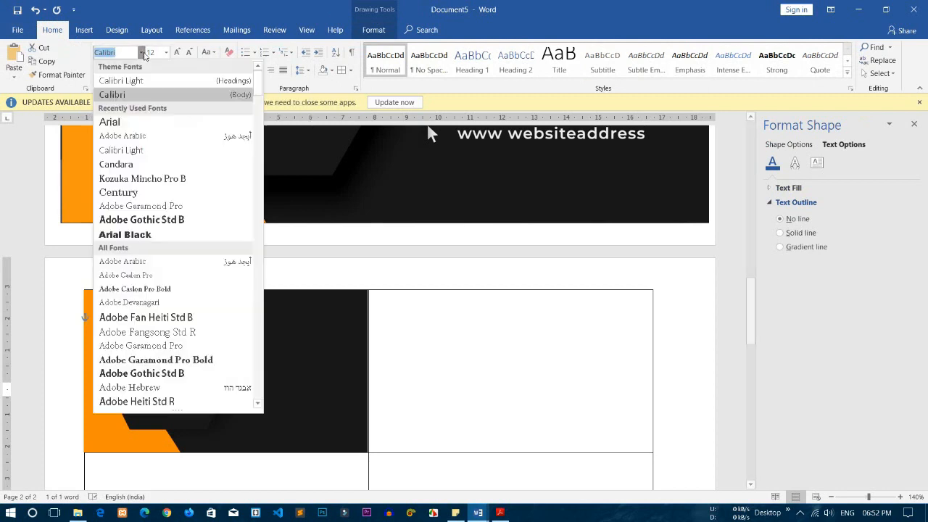
{"action": "left_click", "coordinate": [130, 122]}
- Remove the fill and the outline from the DESIGN text box
{"action": "left_click", "coordinate": [198, 380]}
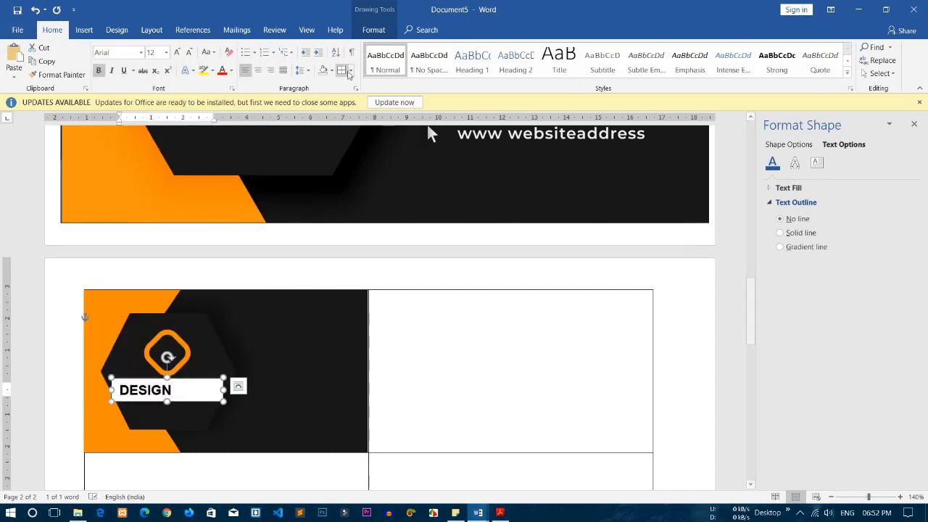
{"action": "left_click", "coordinate": [374, 29]}
{"action": "left_click", "coordinate": [297, 49]}
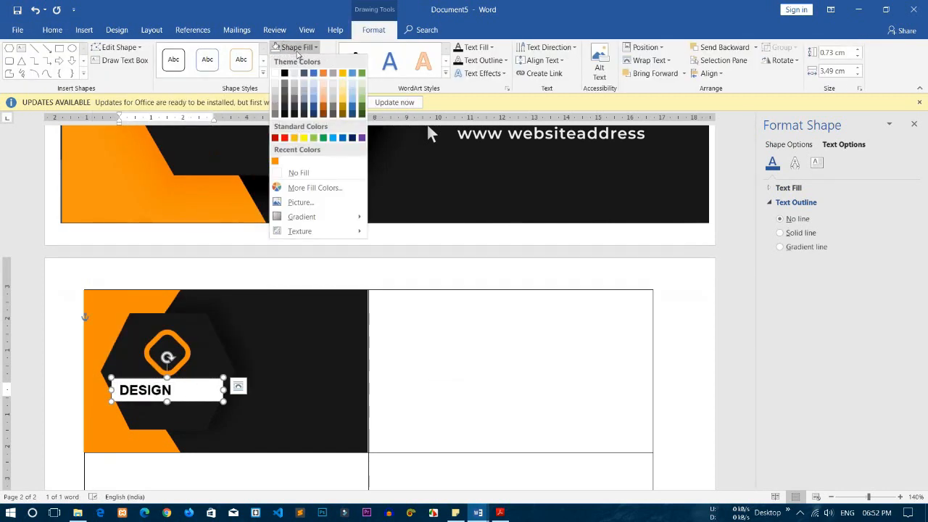
{"action": "left_click", "coordinate": [297, 173]}
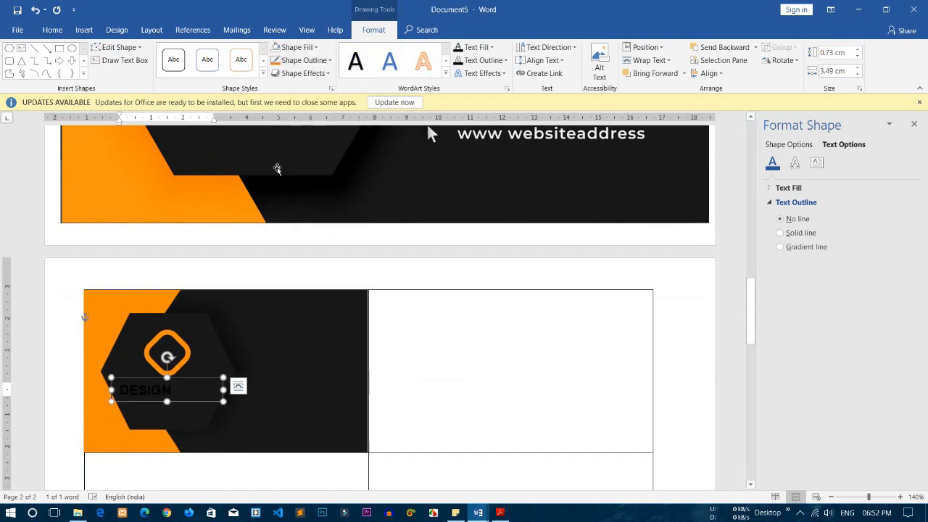
{"action": "left_click", "coordinate": [304, 60]}
{"action": "left_click", "coordinate": [292, 185]}
- Make the DESIGN text white and centred, and nudge its box slightly up and left beneath the diamond
{"action": "left_click", "coordinate": [52, 29]}
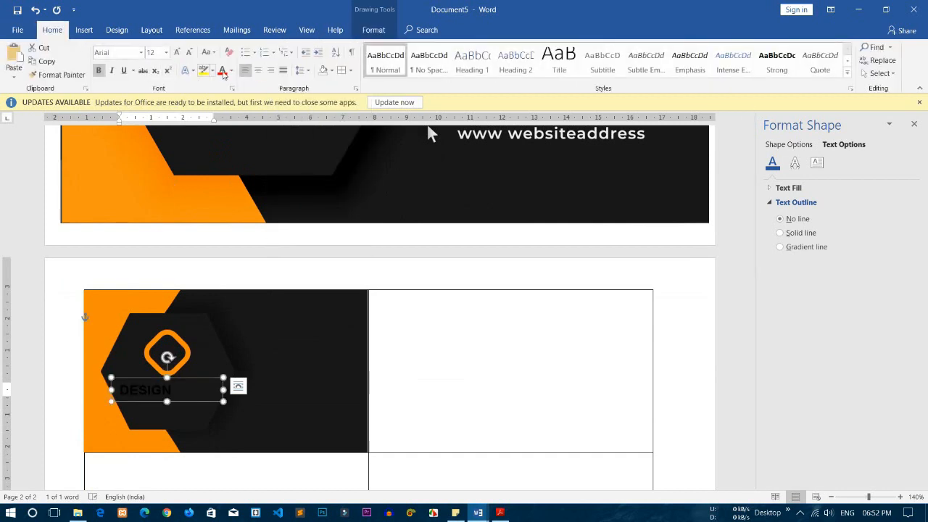
{"action": "left_click", "coordinate": [231, 70]}
{"action": "left_click", "coordinate": [223, 106]}
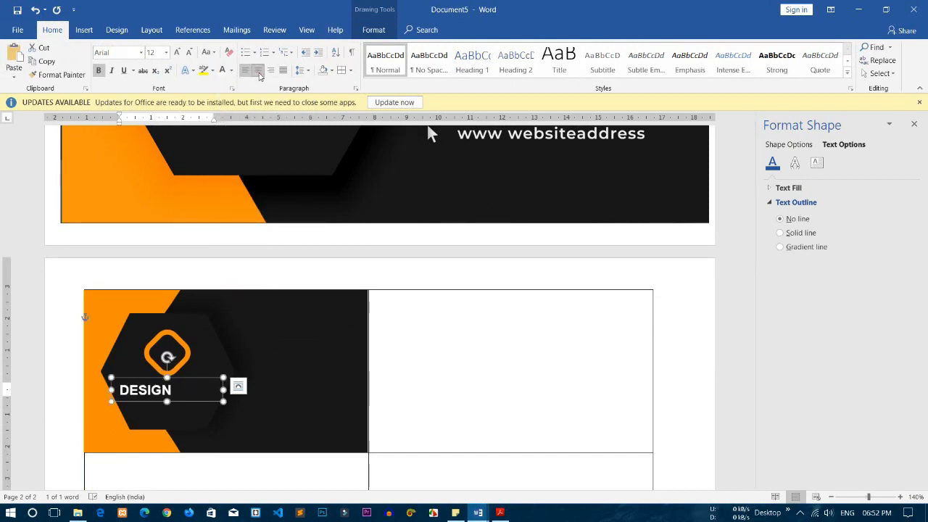
{"action": "left_click", "coordinate": [257, 70]}
{"action": "key", "text": "Up"}
{"action": "key", "text": "Up"}
{"action": "key", "text": "Left"}
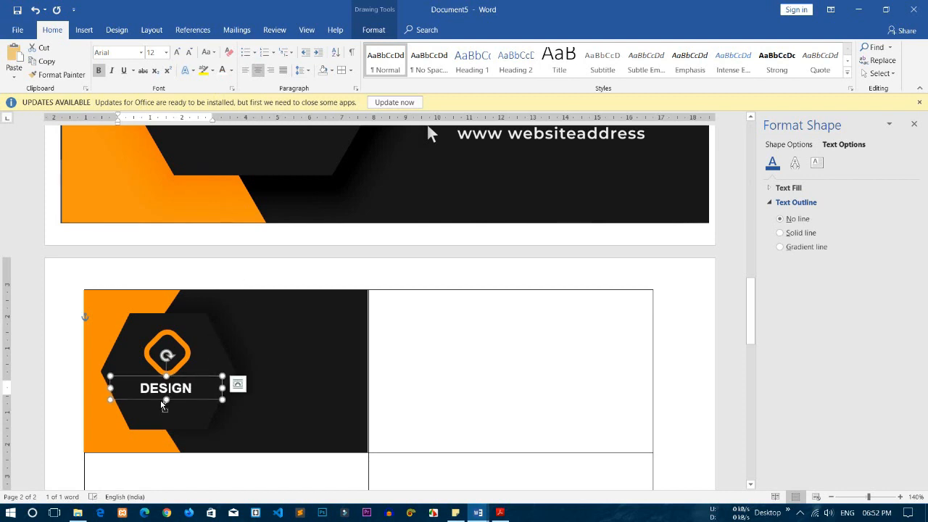
- Copy the DESIGN text box directly below itself and replace the copy's text with TAGLINESPA
{"action": "left_click_drag", "start_coordinate": [161, 406], "coordinate": [158, 414]}
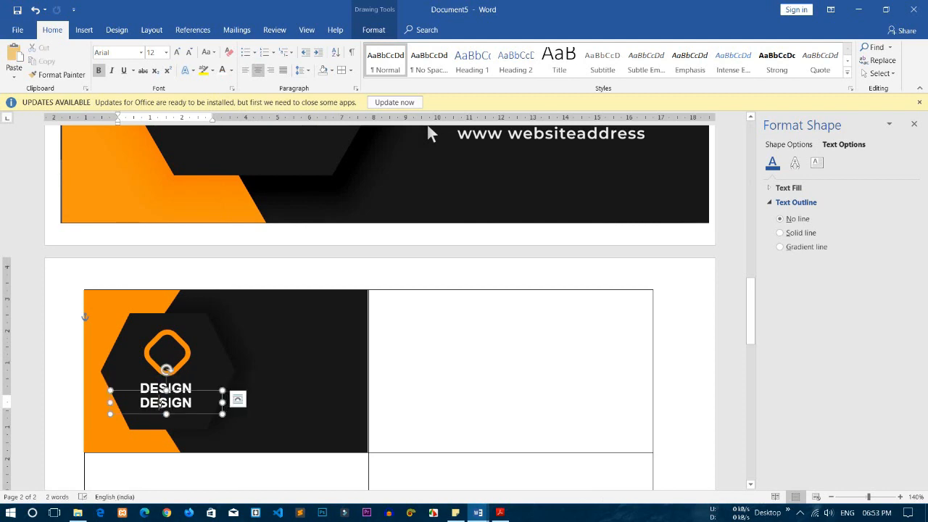
{"action": "scroll", "coordinate": [278, 361], "scroll_direction": "up", "scroll_amount": 1}
{"action": "scroll", "coordinate": [277, 361], "scroll_direction": "up", "scroll_amount": 3}
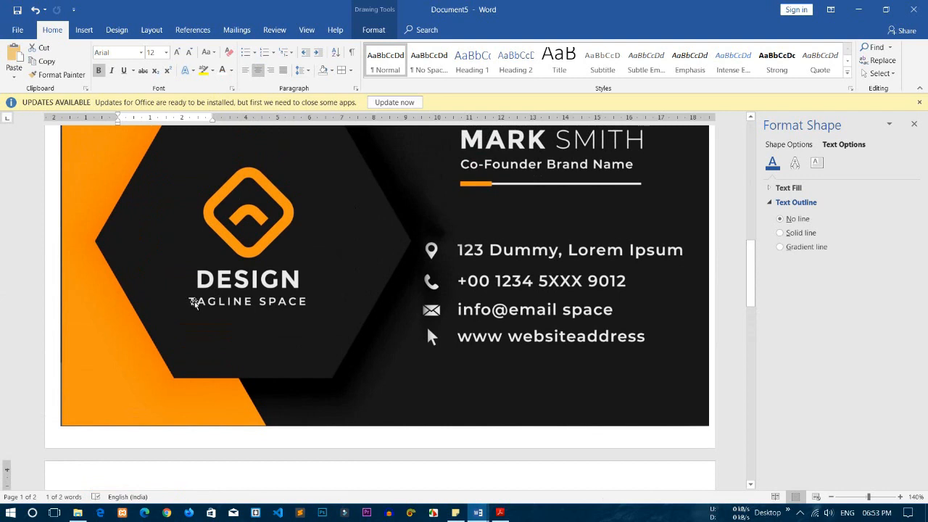
{"action": "scroll", "coordinate": [310, 312], "scroll_direction": "down", "scroll_amount": 3}
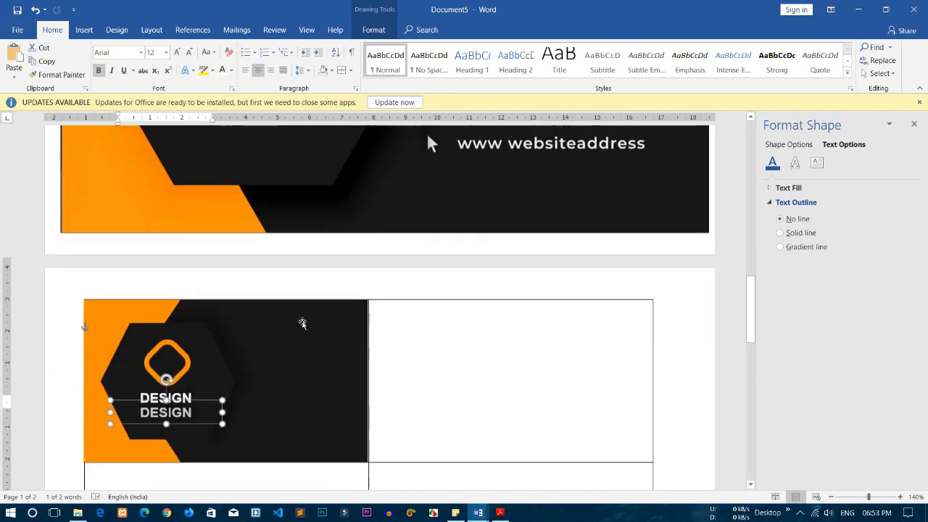
{"action": "type", "text": "TAGLINE"}
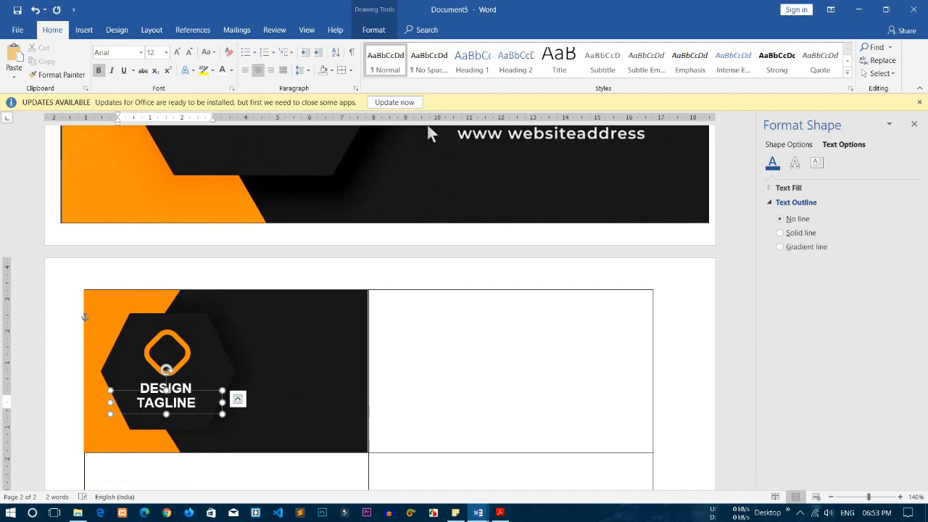
{"action": "type", "text": "SPA"}
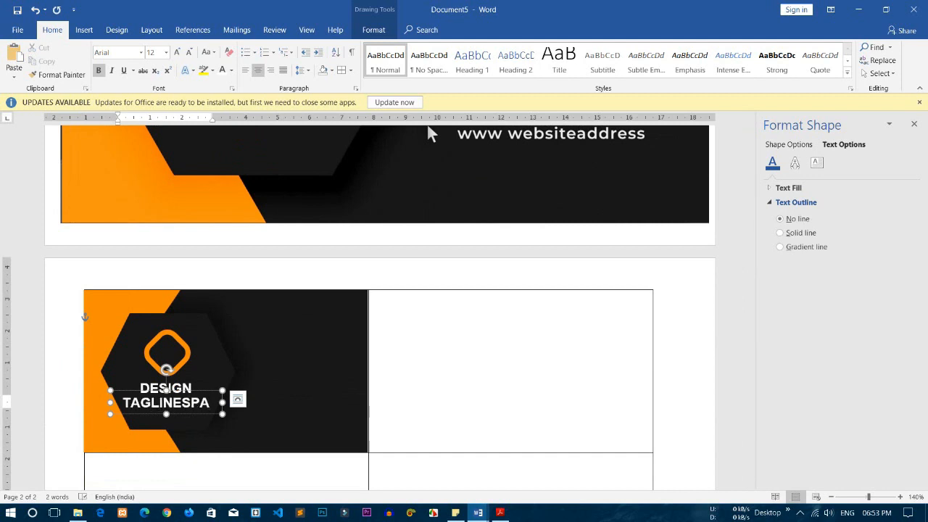
{"action": "key", "text": "shift+Home"}
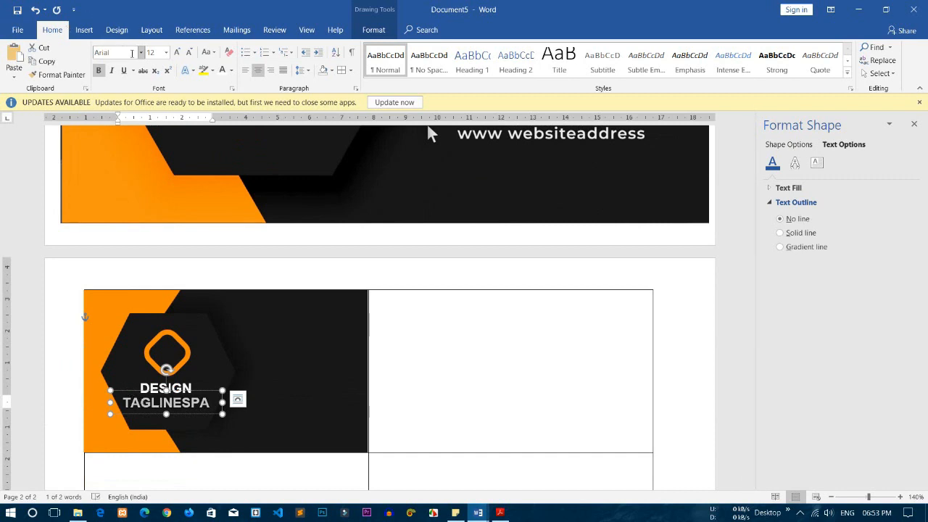
- Format the tagline text beneath DESIGN as 7 pt Calibri Light
{"action": "left_click", "coordinate": [141, 53]}
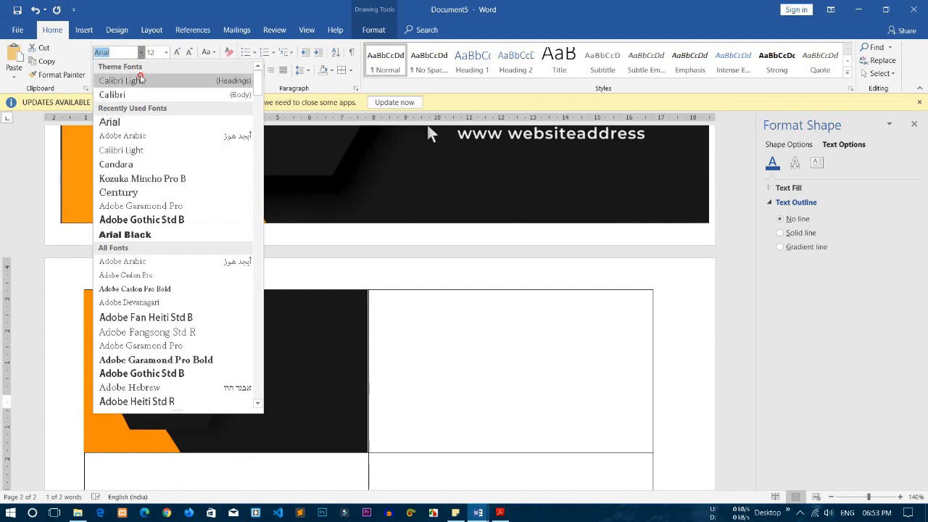
{"action": "left_click", "coordinate": [140, 79]}
{"action": "left_click", "coordinate": [166, 52]}
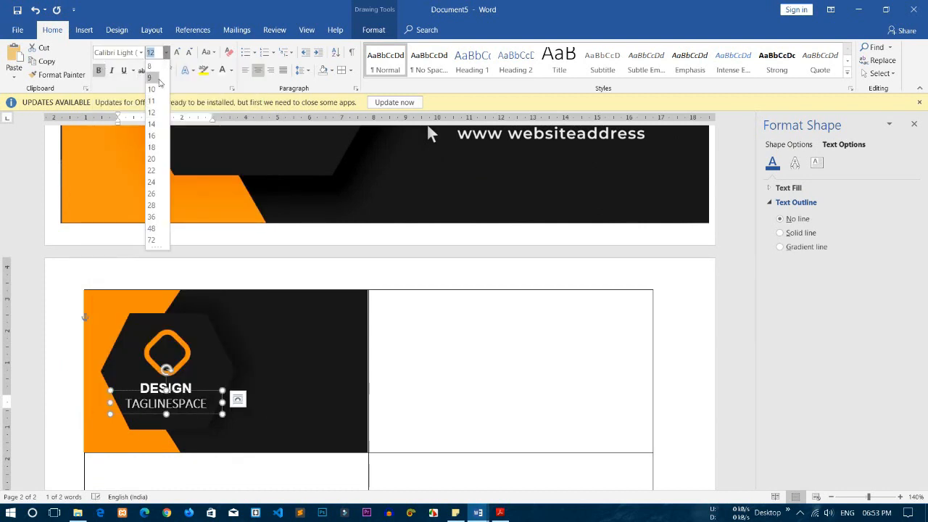
{"action": "left_click", "coordinate": [152, 64]}
{"action": "left_click", "coordinate": [187, 53]}
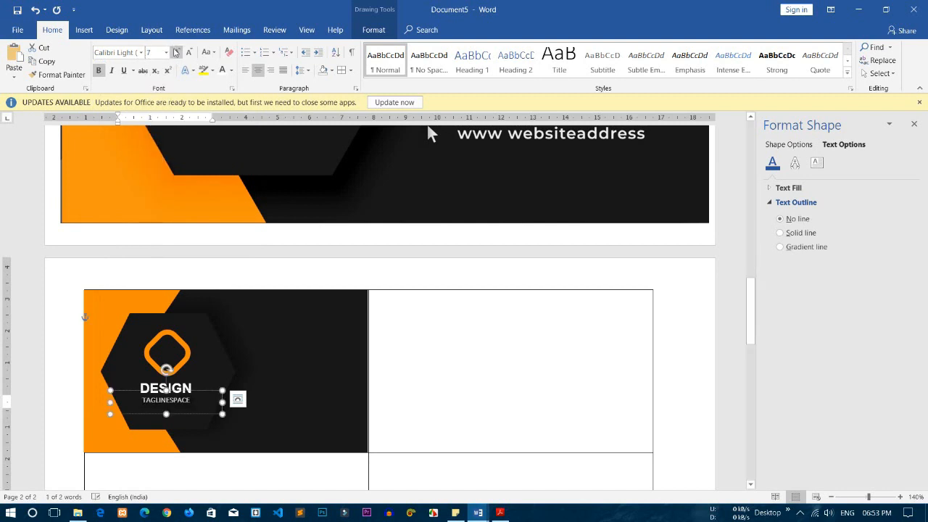
- Insert a space between each letter of the tagline so it reads as a widely spaced TAGLINE SPACE
{"action": "left_click", "coordinate": [145, 400]}
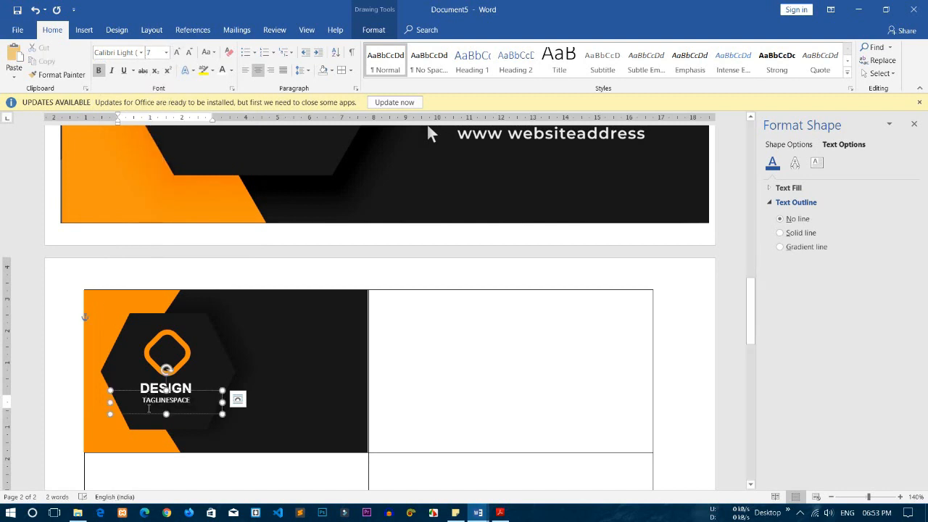
{"action": "key", "text": "Right"}
{"action": "key", "text": "Right"}
{"action": "key", "text": "Right"}
{"action": "key", "text": "Right"}
{"action": "key", "text": "space"}
{"action": "key", "text": "Right"}
{"action": "key", "text": "space"}
{"action": "key", "text": "Right"}
{"action": "key", "text": "space"}
{"action": "key", "text": "Right"}
{"action": "key", "text": "space"}
{"action": "key", "text": "Right"}
{"action": "key", "text": "space"}
{"action": "key", "text": "Right"}
{"action": "key", "text": "space"}
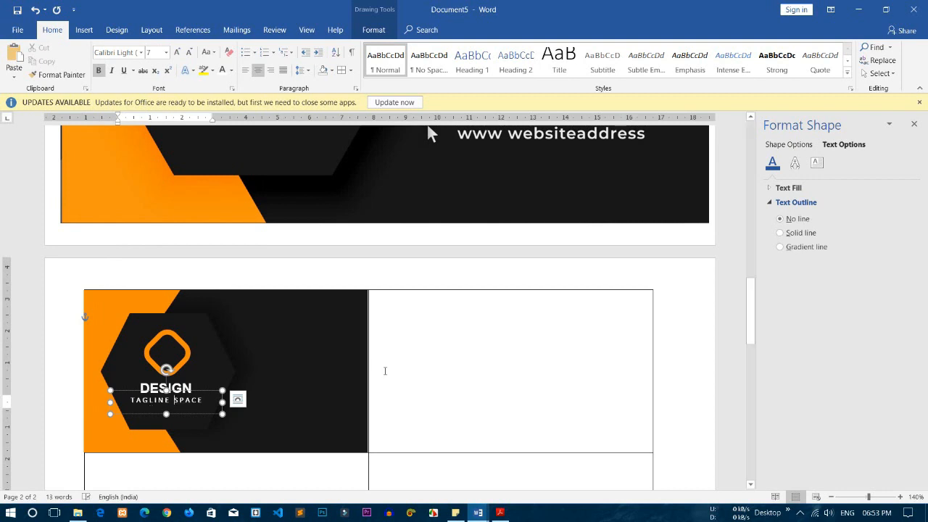
- Copy the DESIGN text box to the upper right area of the card and widen the copy slightly to the left
{"action": "left_click", "coordinate": [385, 371]}
{"action": "scroll", "coordinate": [190, 427], "scroll_direction": "up", "scroll_amount": 1}
{"action": "left_click", "coordinate": [190, 430]}
{"action": "left_click", "coordinate": [190, 426]}
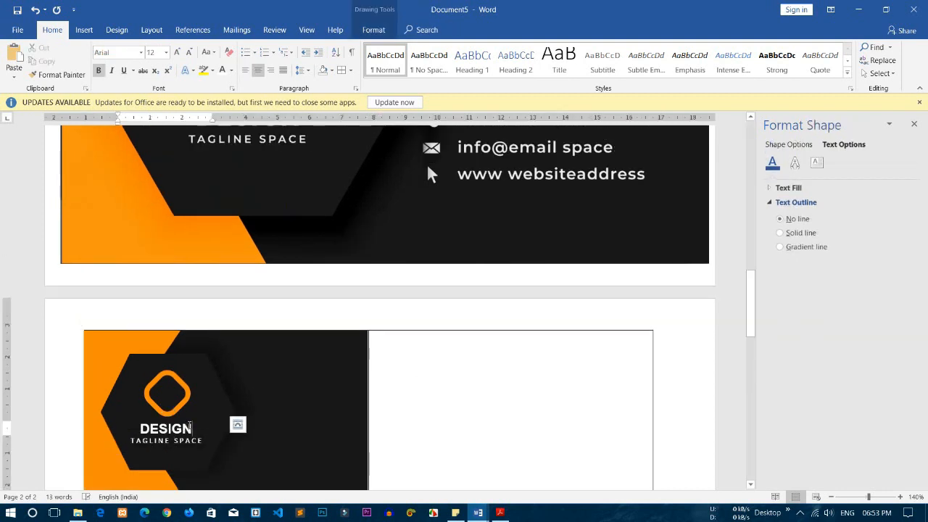
{"action": "left_click", "coordinate": [187, 420]}
{"action": "left_click_drag", "start_coordinate": [187, 421], "coordinate": [311, 349], "text": "ctrl"}
{"action": "scroll", "coordinate": [330, 377], "scroll_direction": "up", "scroll_amount": 3}
{"action": "scroll", "coordinate": [330, 377], "scroll_direction": "down", "scroll_amount": 3}
{"action": "left_click", "coordinate": [289, 438]}
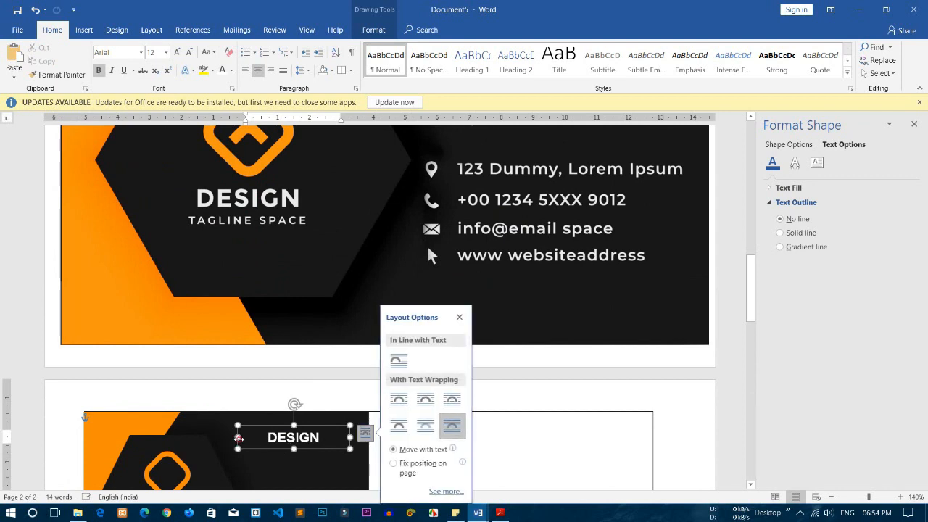
{"action": "left_click_drag", "start_coordinate": [238, 437], "coordinate": [227, 437]}
- Replace the copied DESIGN text with the cardholder's full name, keeping the first name in Arial and setting the surname in Calibri Light
{"action": "left_click", "coordinate": [262, 438]}
{"action": "key", "text": "shift+End"}
{"action": "type", "text": "MARK"}
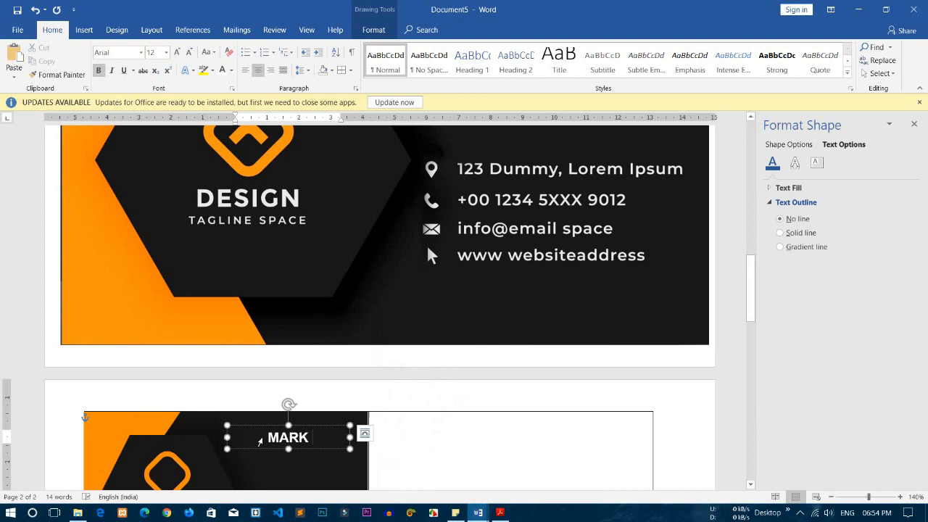
{"action": "left_click", "coordinate": [141, 52]}
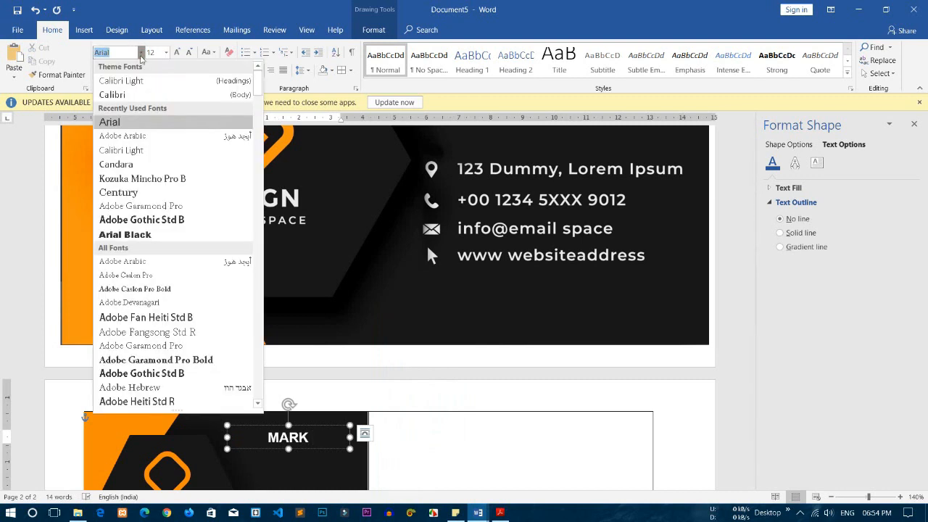
{"action": "left_click", "coordinate": [136, 82]}
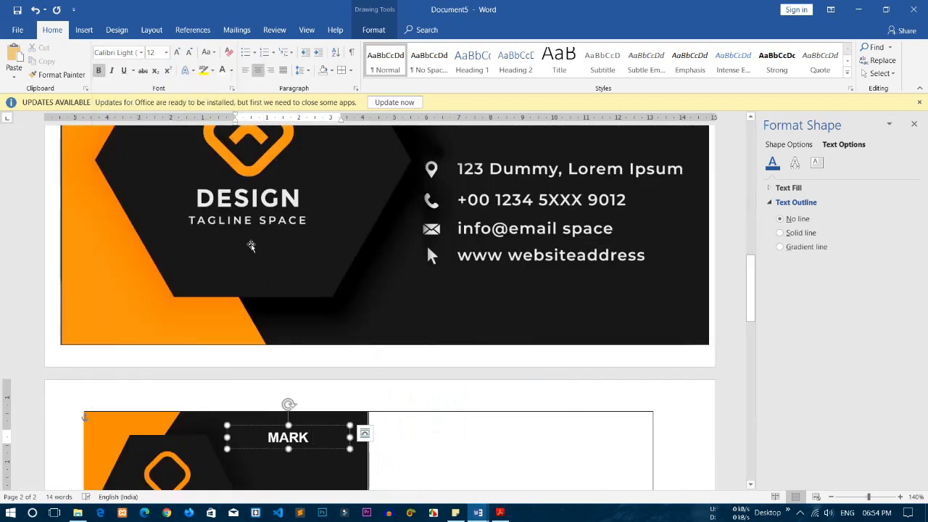
{"action": "type", "text": "SMITH"}
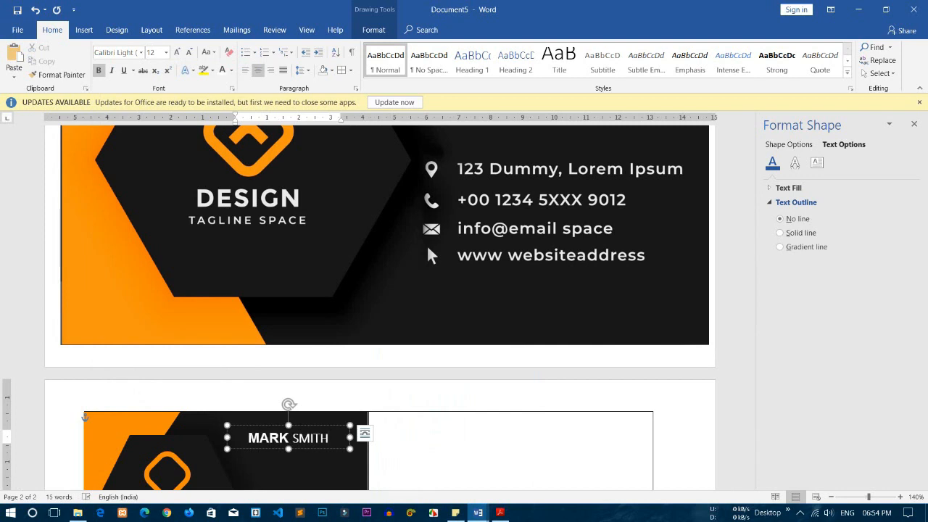
- Nudge the name text box right so it sits near the card's right edge
{"action": "scroll", "coordinate": [435, 305], "scroll_direction": "up", "scroll_amount": 3}
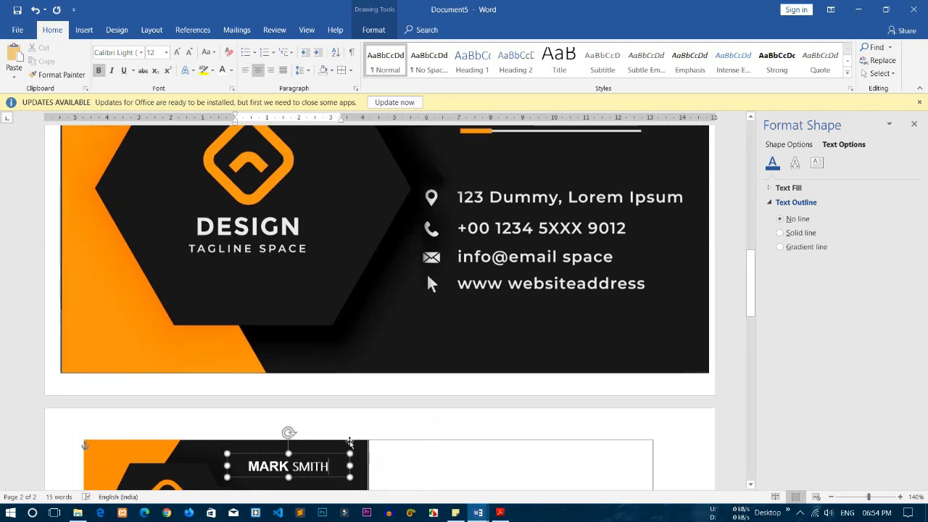
{"action": "scroll", "coordinate": [644, 179], "scroll_direction": "down", "scroll_amount": 3}
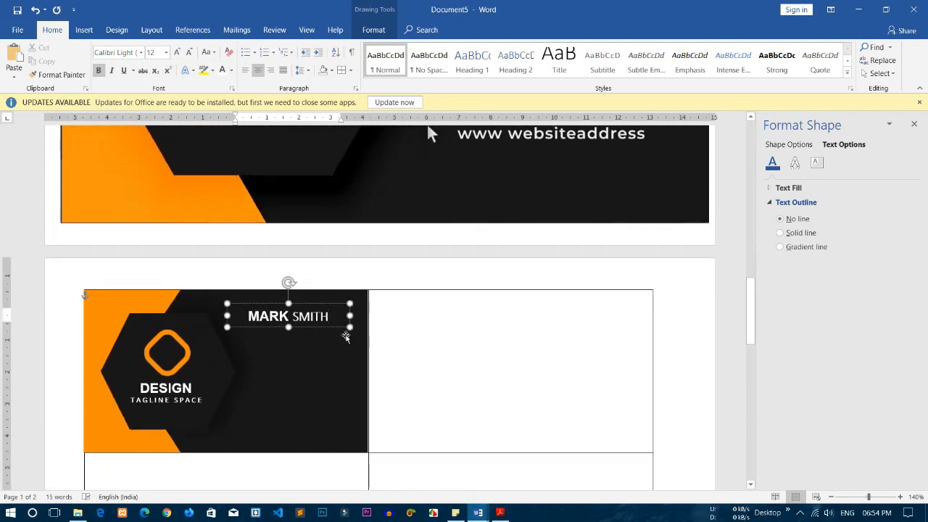
{"action": "left_click", "coordinate": [336, 330]}
{"action": "key", "text": "Right"}
{"action": "key", "text": "Right"}
{"action": "key", "text": "Right"}
{"action": "key", "text": "Right"}
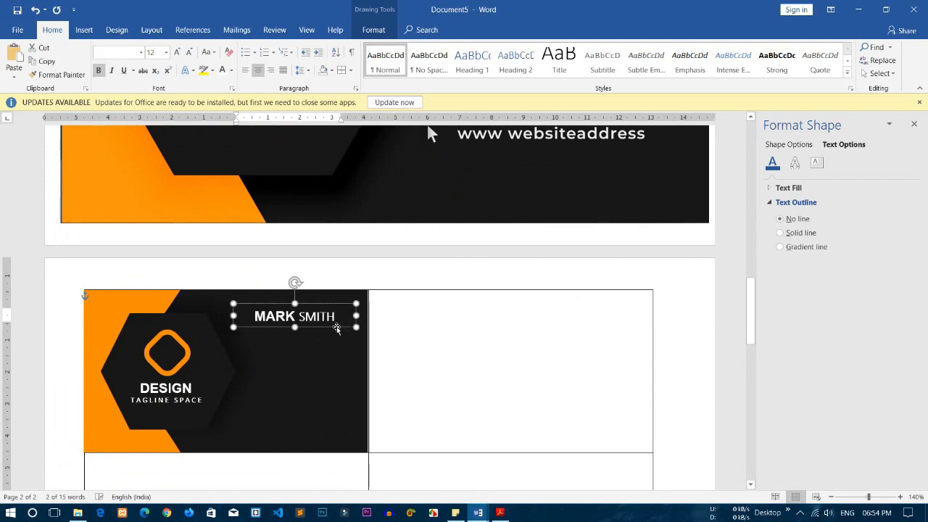
{"action": "key", "text": "Right"}
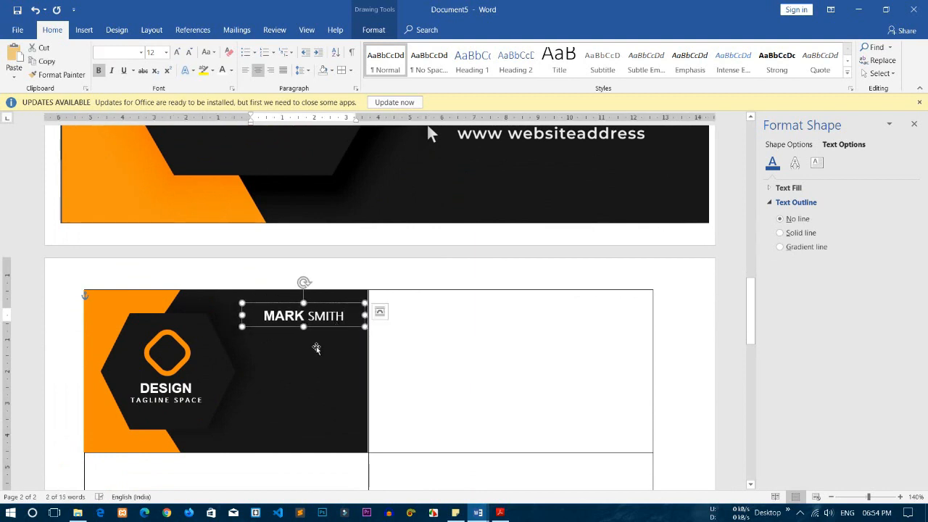
- Duplicate the name text box and place the copy directly below the original
{"action": "key", "text": "ctrl+d"}
{"action": "key", "text": "Down"}
{"action": "key", "text": "Down"}
{"action": "key", "text": "Down"}
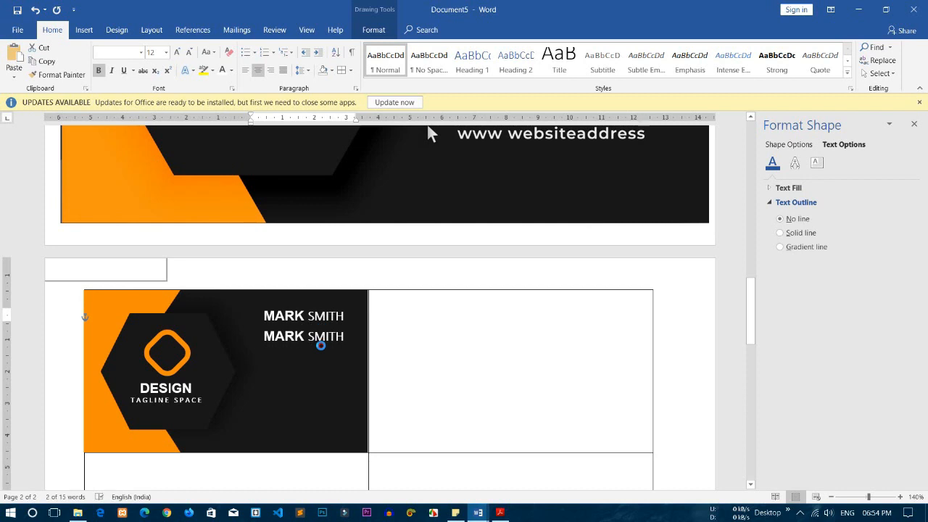
- Replace the lower copy's text with Co-Founder of Brand Name, then widen its box and bring it closer under the name
{"action": "left_click", "coordinate": [324, 340]}
{"action": "left_click_drag", "start_coordinate": [324, 340], "coordinate": [255, 341]}
{"action": "type", "text": "Co-Founde"}
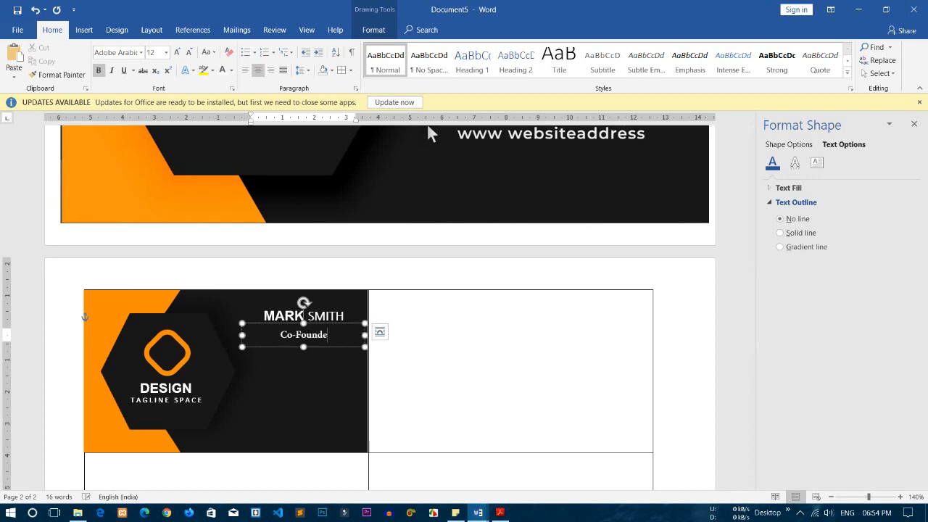
{"action": "type", "text": "r of Brand"}
{"action": "scroll", "coordinate": [242, 375], "scroll_direction": "up", "scroll_amount": 1}
{"action": "left_click_drag", "start_coordinate": [241, 375], "coordinate": [274, 365]}
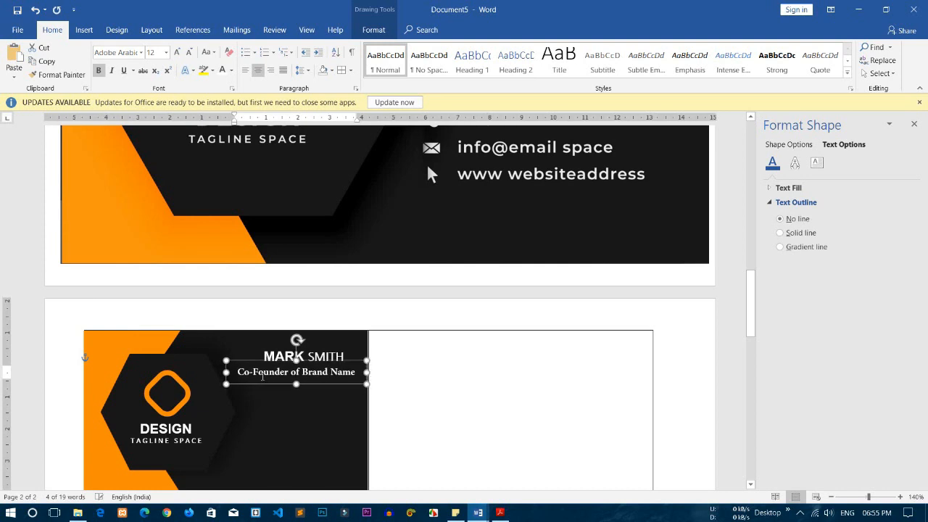
- Draw a horizontal line about 2.43 cm long beneath the job title on the card
{"action": "scroll", "coordinate": [262, 376], "scroll_direction": "up", "scroll_amount": 5}
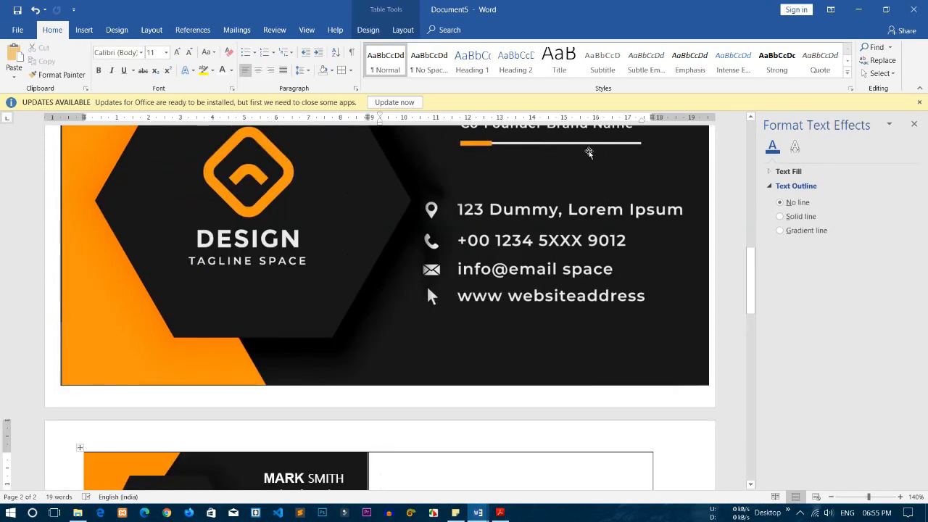
{"action": "scroll", "coordinate": [543, 165], "scroll_direction": "down", "scroll_amount": 1}
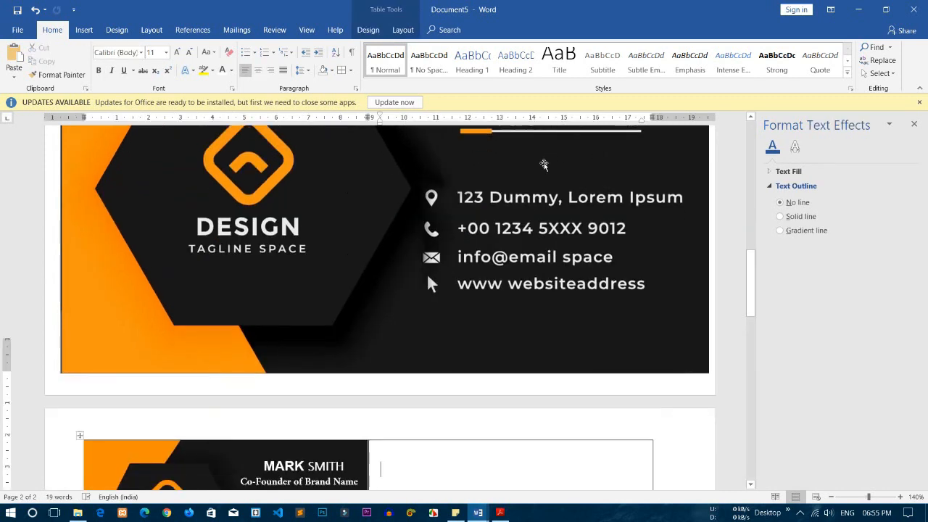
{"action": "scroll", "coordinate": [544, 165], "scroll_direction": "down", "scroll_amount": 3}
{"action": "left_click", "coordinate": [84, 30]}
{"action": "left_click", "coordinate": [173, 67]}
{"action": "left_click", "coordinate": [208, 114]}
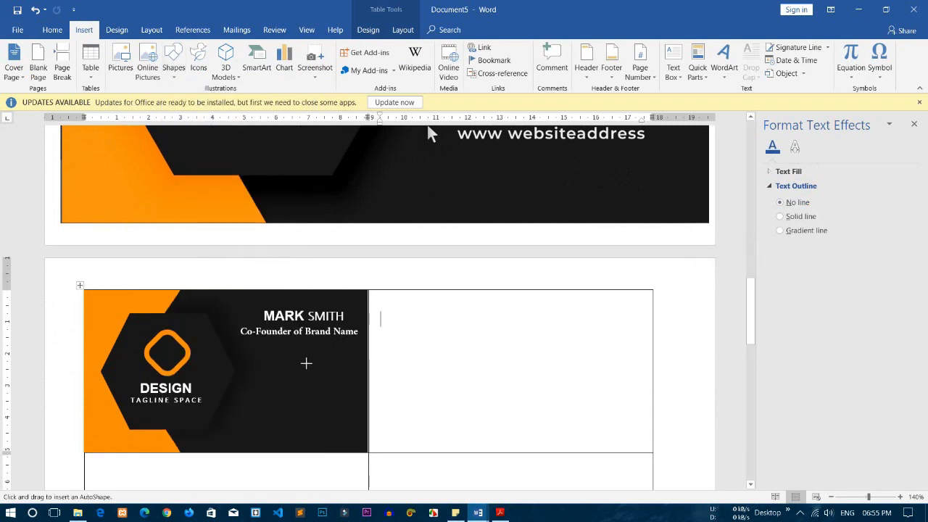
{"action": "left_click_drag", "start_coordinate": [273, 346], "coordinate": [351, 346]}
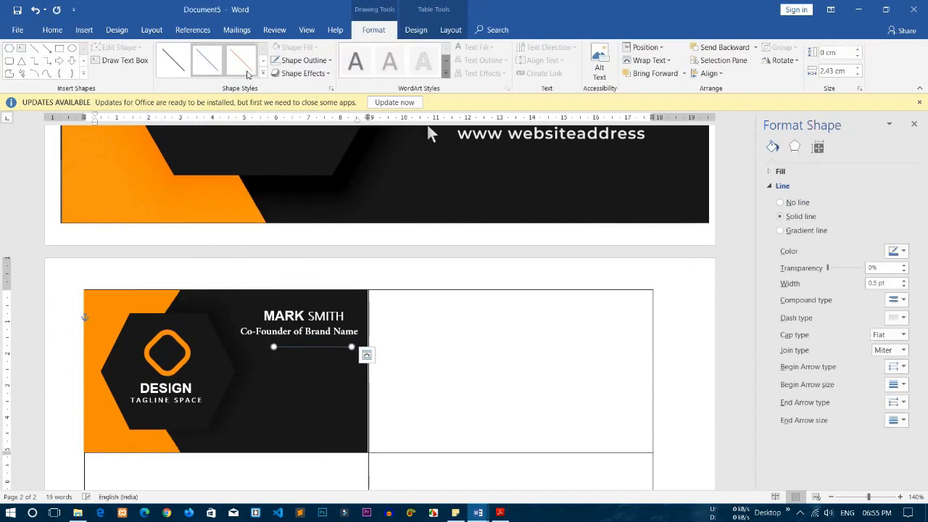
- Apply the black 1.5 pt line style to the divider line and recolour it white
{"action": "left_click", "coordinate": [263, 73]}
{"action": "left_click", "coordinate": [179, 157]}
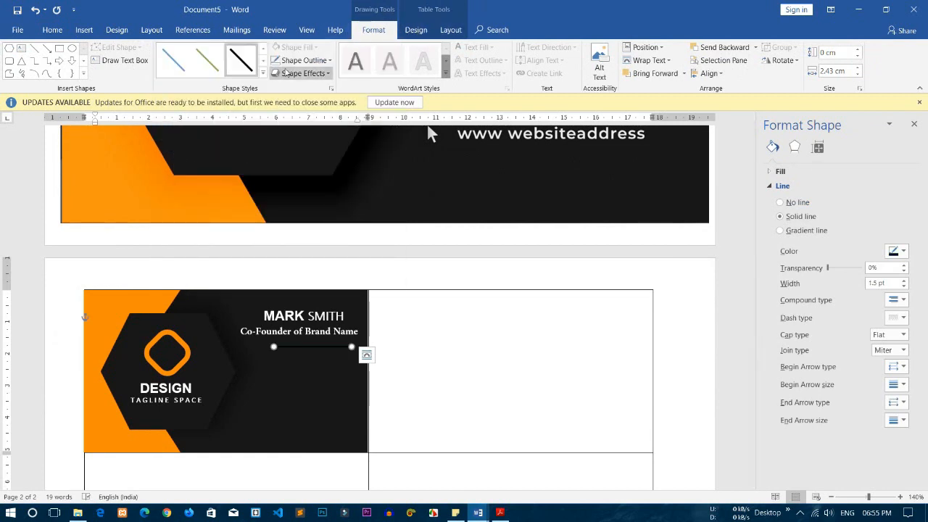
{"action": "left_click", "coordinate": [299, 61]}
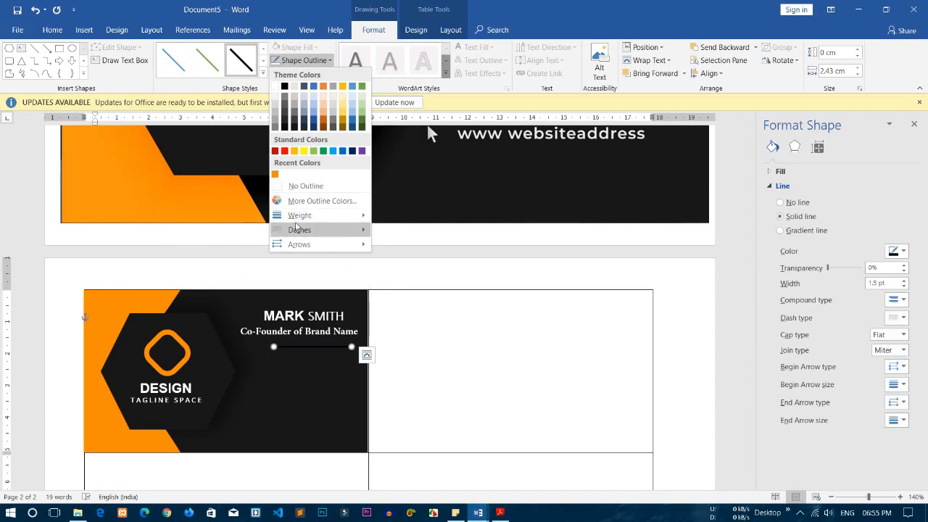
{"action": "left_click", "coordinate": [276, 85]}
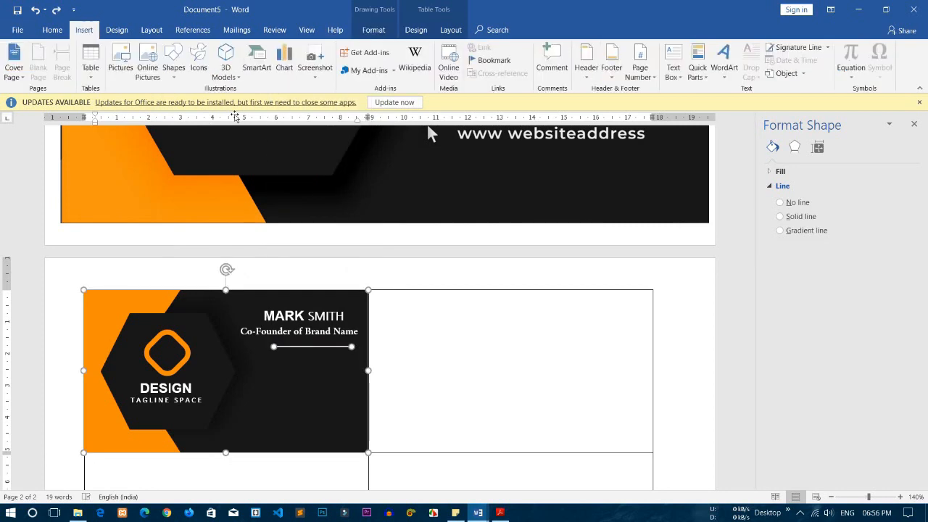
- Draw a second horizontal line about 0.7 cm long at the white line's left end and set its weight to 3 pt
{"action": "left_click", "coordinate": [173, 67]}
{"action": "left_click", "coordinate": [195, 102]}
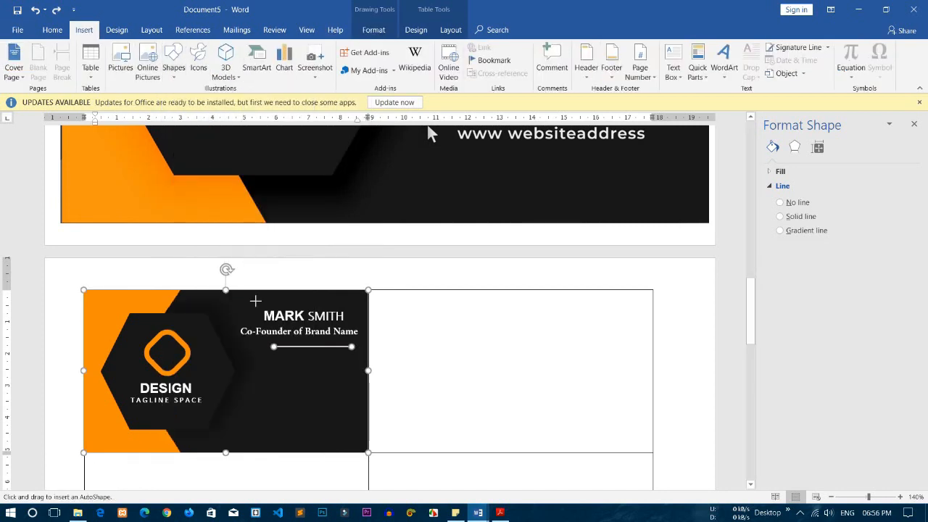
{"action": "left_click_drag", "start_coordinate": [253, 351], "coordinate": [276, 351]}
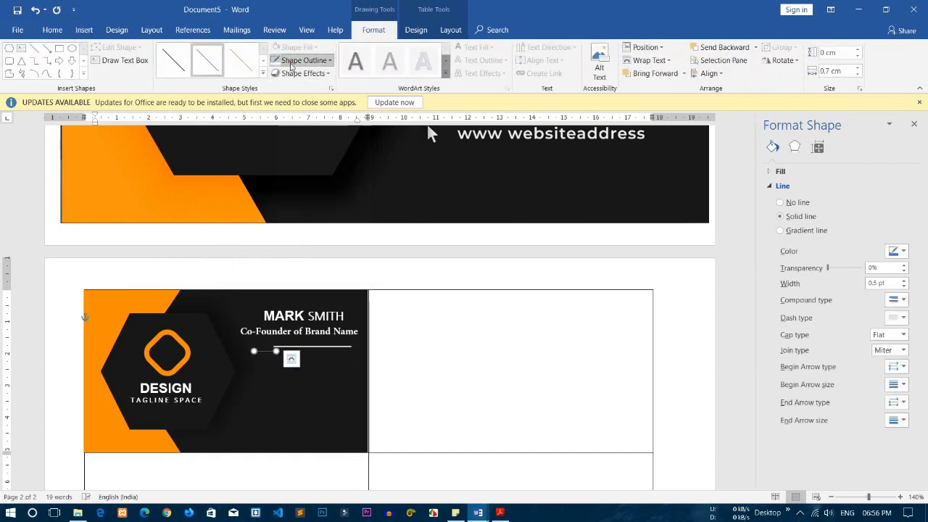
{"action": "left_click", "coordinate": [291, 65]}
{"action": "mouse_move", "coordinate": [300, 215]}
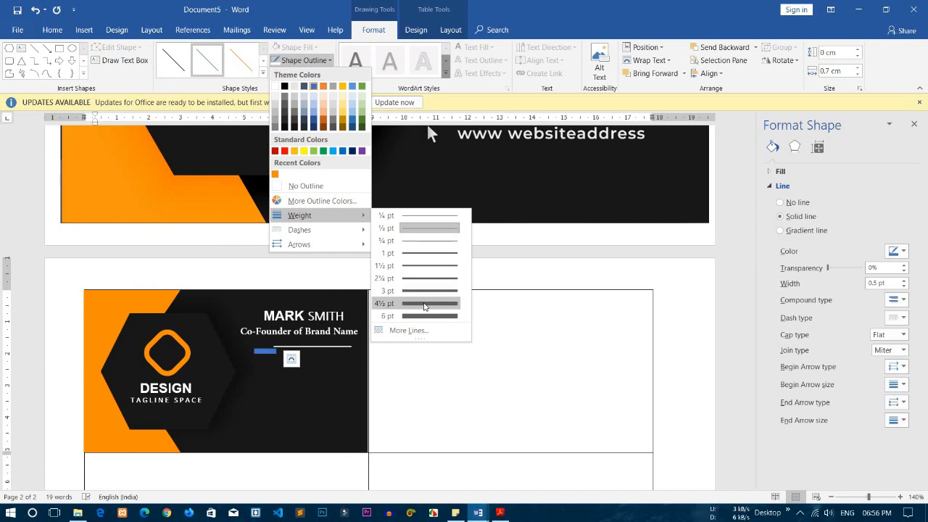
{"action": "left_click", "coordinate": [427, 291]}
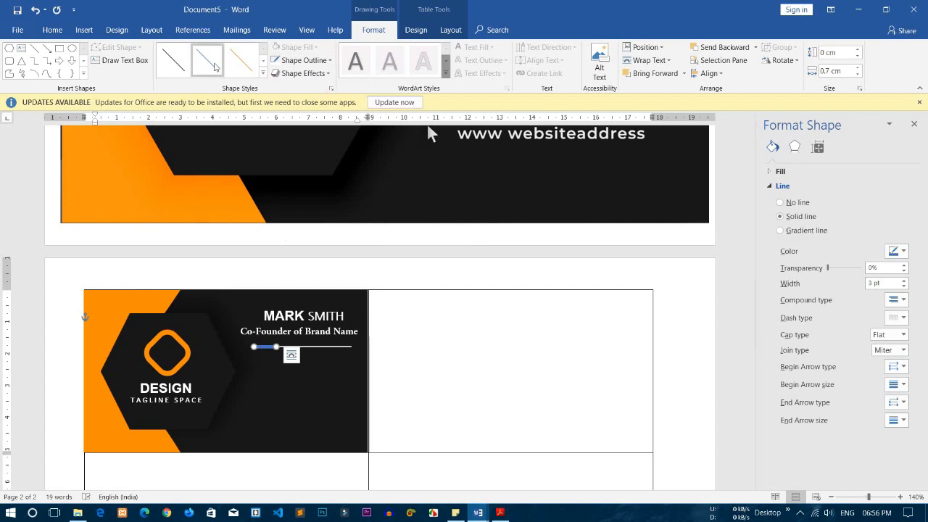
- Colour the short thick line with the recently used orange
{"action": "left_click", "coordinate": [302, 60]}
{"action": "left_click", "coordinate": [277, 174]}
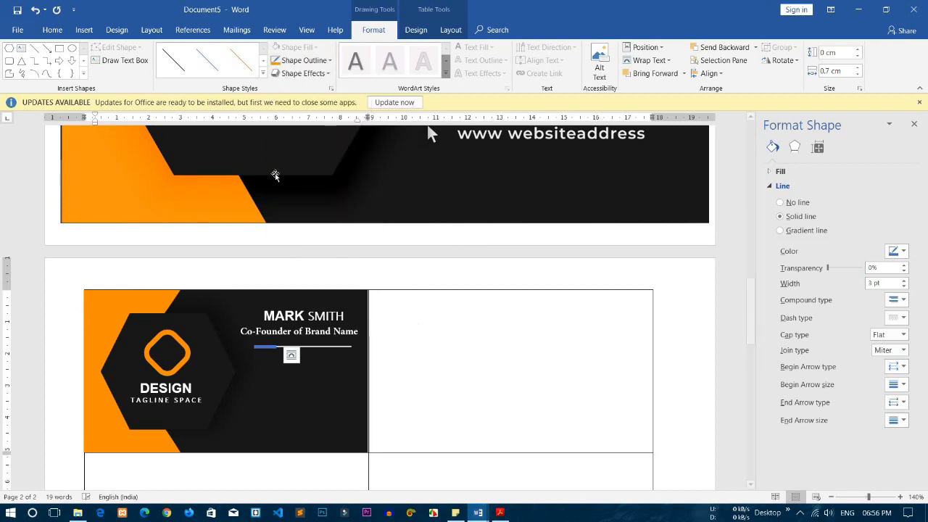
{"action": "left_click", "coordinate": [408, 348]}
- Search the icon library for "location" and "envol", selecting the map pin and the closed envelope
{"action": "scroll", "coordinate": [463, 223], "scroll_direction": "up", "scroll_amount": 2}
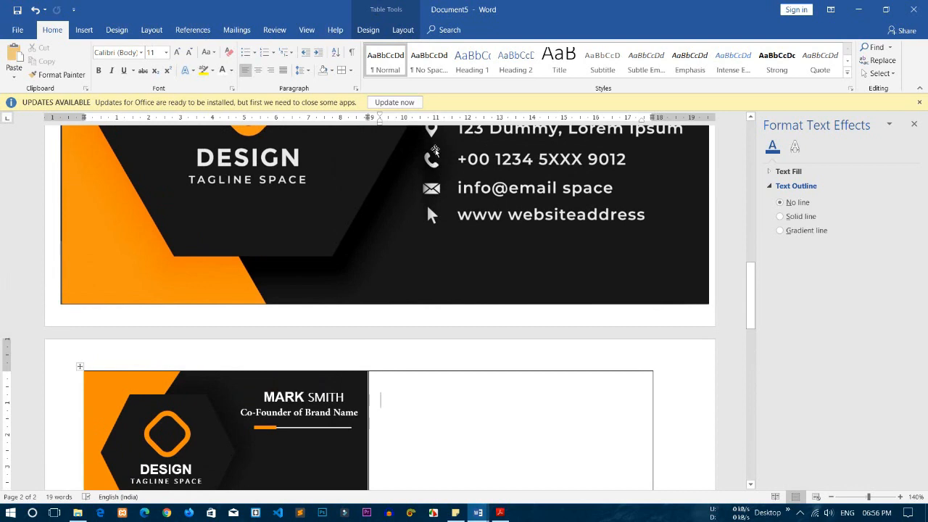
{"action": "scroll", "coordinate": [464, 224], "scroll_direction": "up", "scroll_amount": 3}
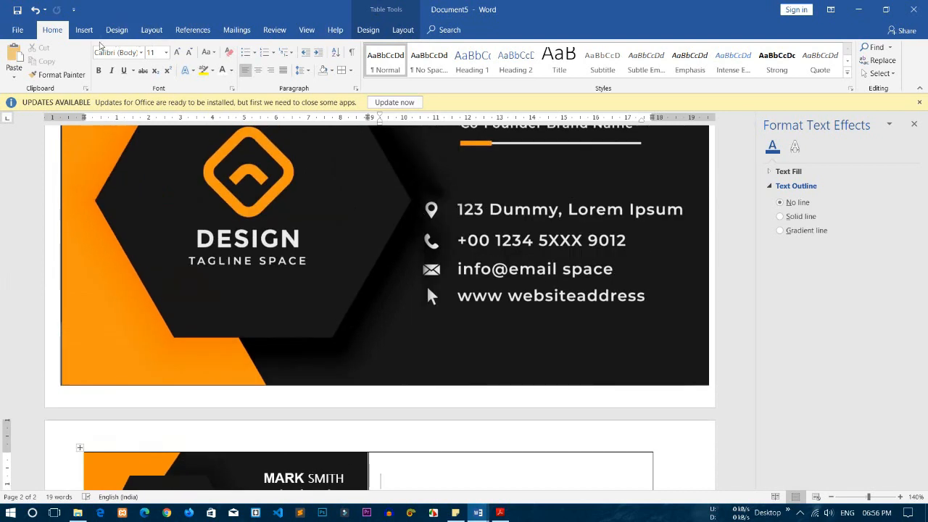
{"action": "left_click", "coordinate": [84, 30]}
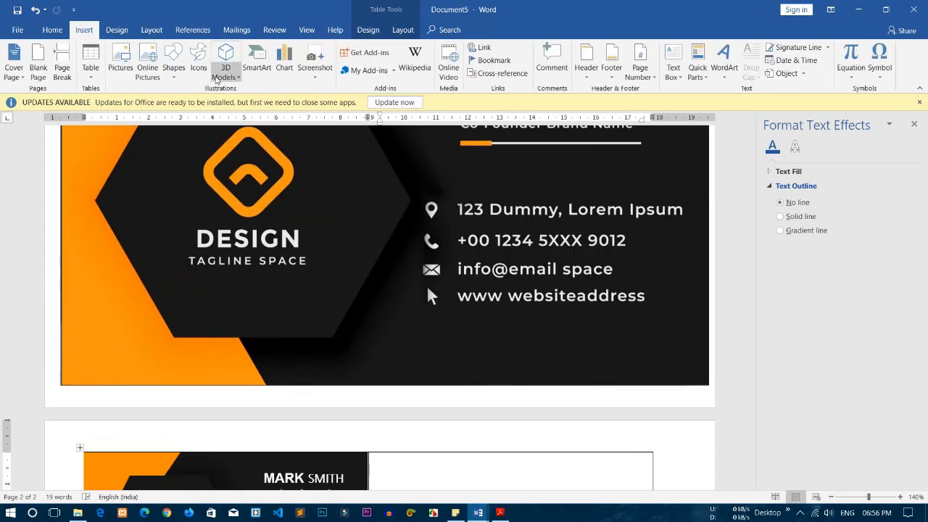
{"action": "left_click", "coordinate": [197, 73]}
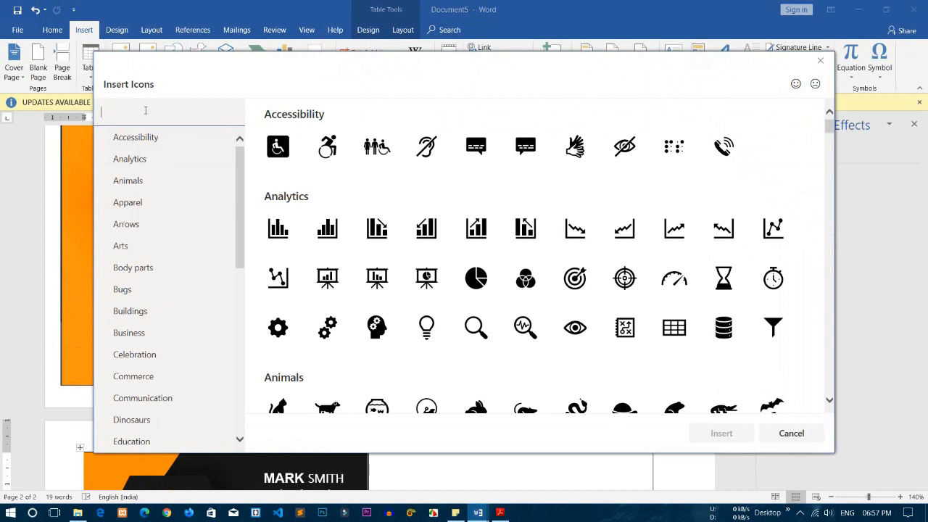
{"action": "type", "text": "location"}
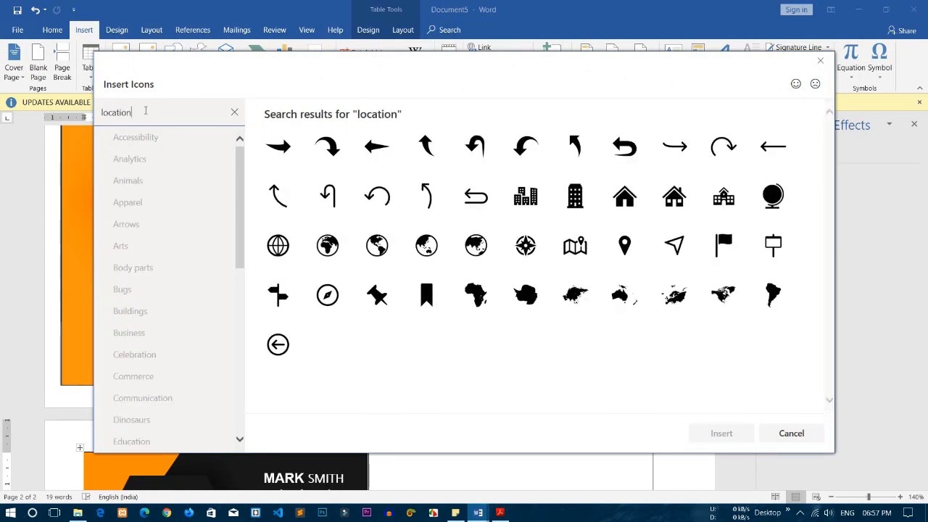
{"action": "left_click", "coordinate": [625, 245]}
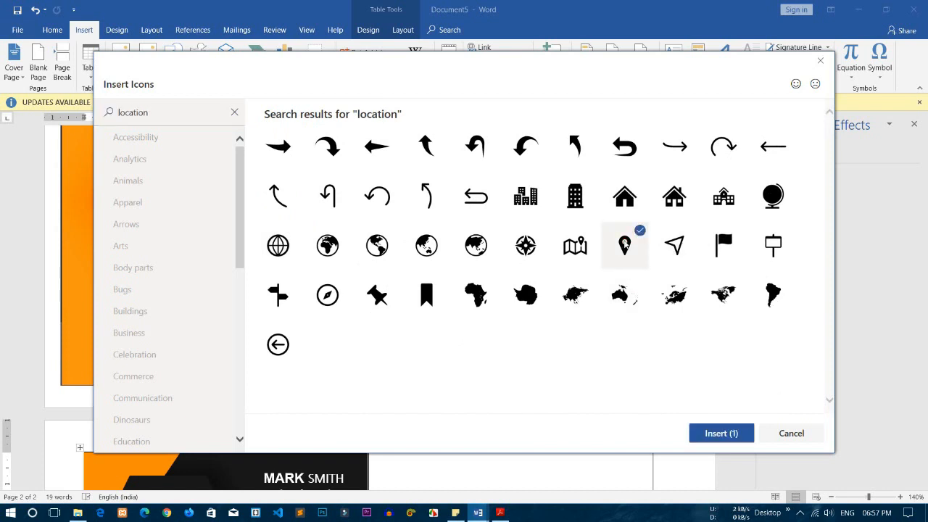
{"action": "type", "text": "envol"}
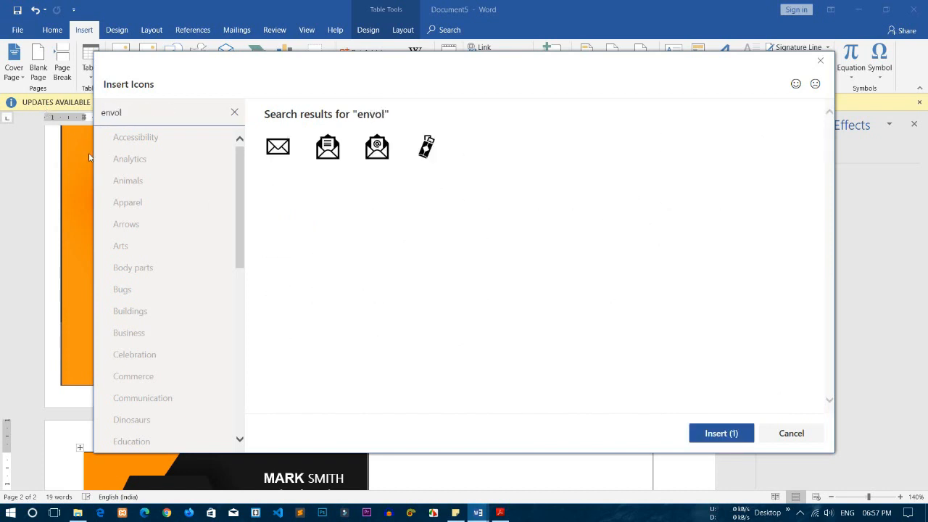
{"action": "left_click", "coordinate": [287, 135]}
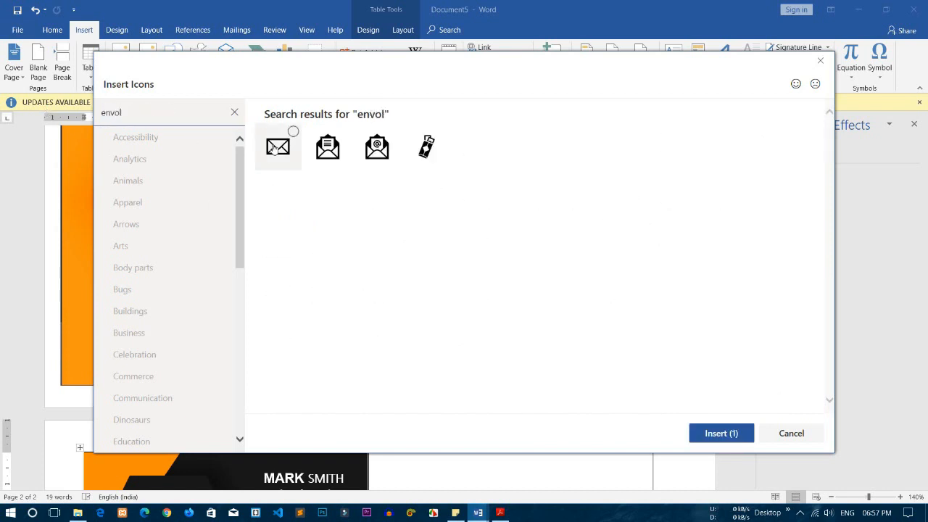
- Search for "cur" and "tele", add the cursor arrow and phone handset to the selection, and insert all four icons
{"action": "type", "text": "cur"}
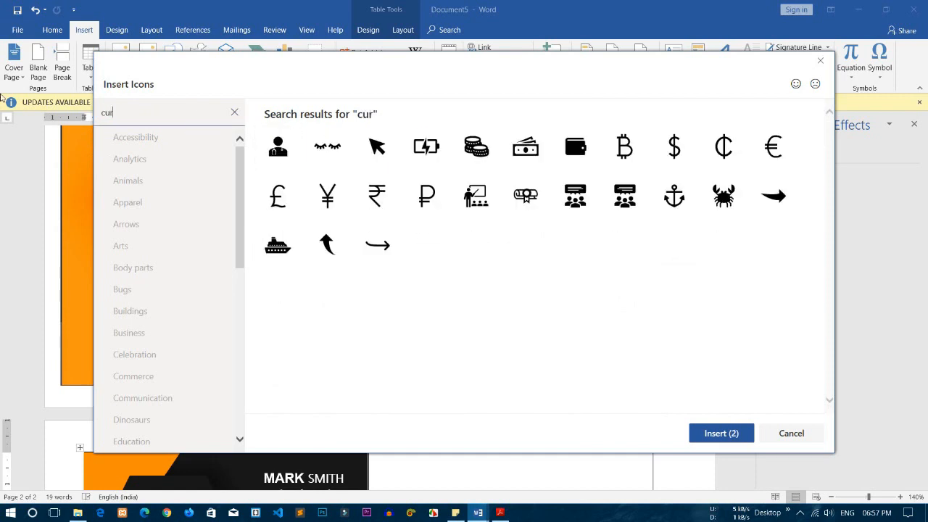
{"action": "left_click", "coordinate": [378, 141]}
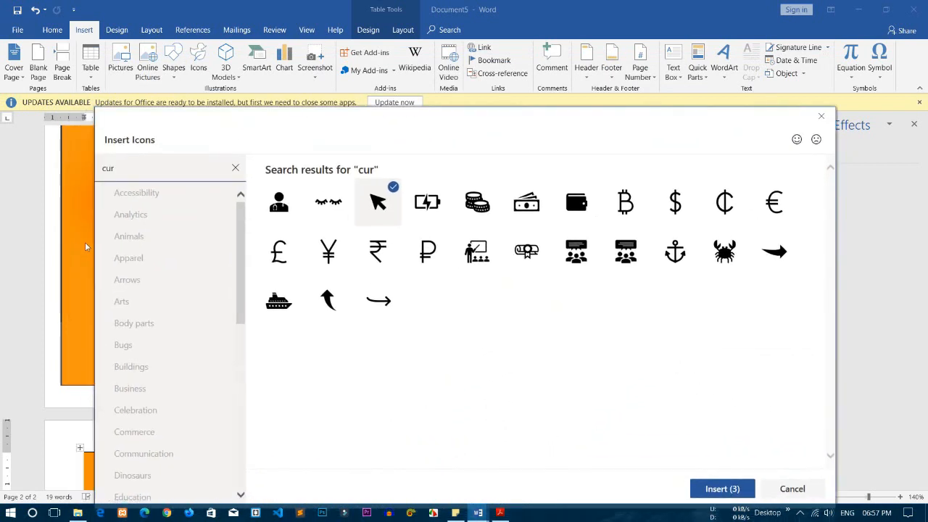
{"action": "type", "text": "tele"}
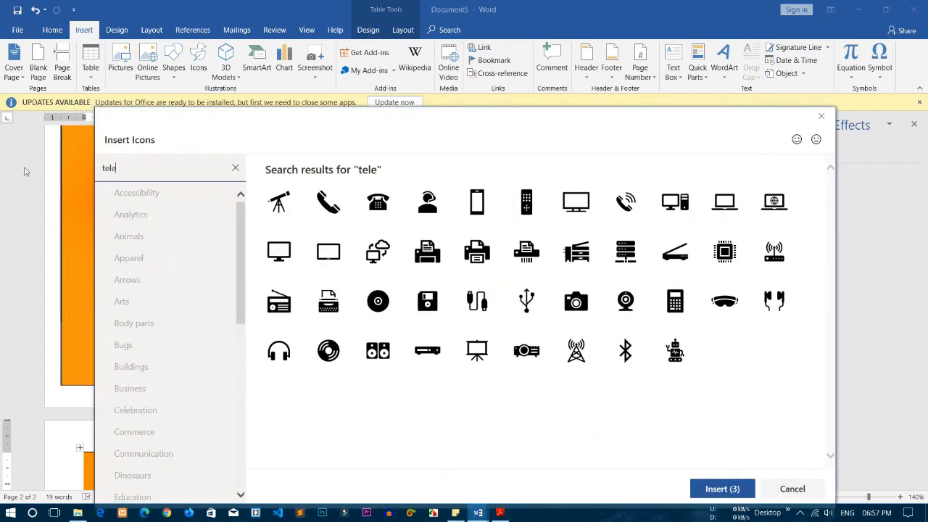
{"action": "left_click", "coordinate": [322, 208]}
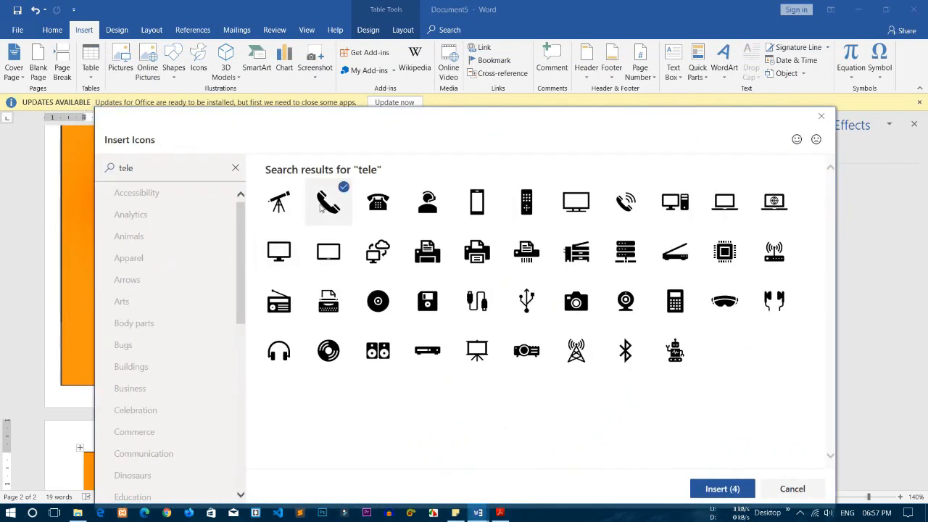
{"action": "left_click", "coordinate": [725, 489]}
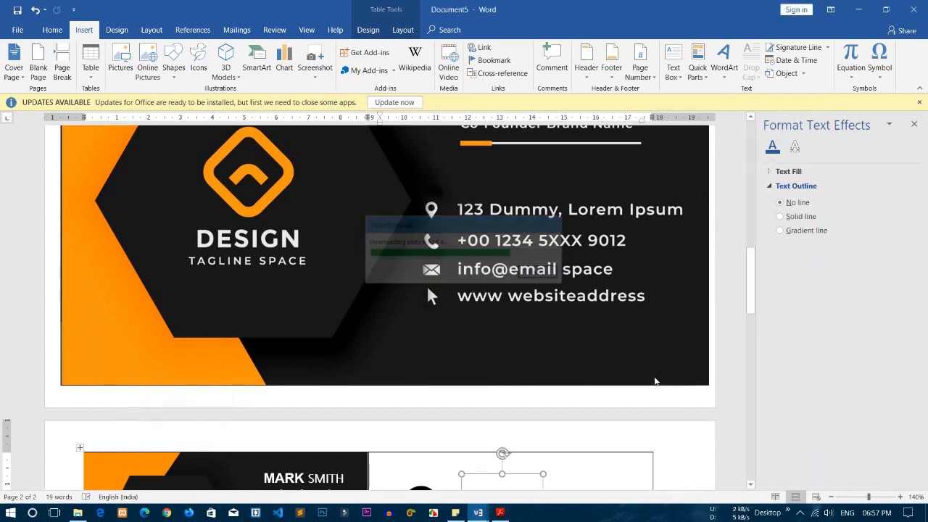
- Set the phone icon's text wrapping to In Front of Text and shrink it to a small contact-line icon
{"action": "scroll", "coordinate": [648, 380], "scroll_direction": "up", "scroll_amount": 2}
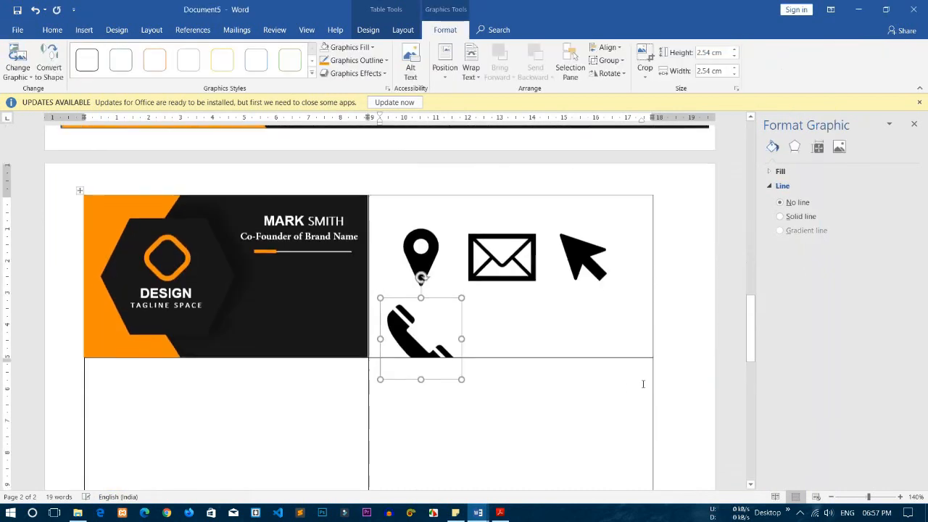
{"action": "right_click", "coordinate": [410, 332]}
{"action": "mouse_move", "coordinate": [464, 273]}
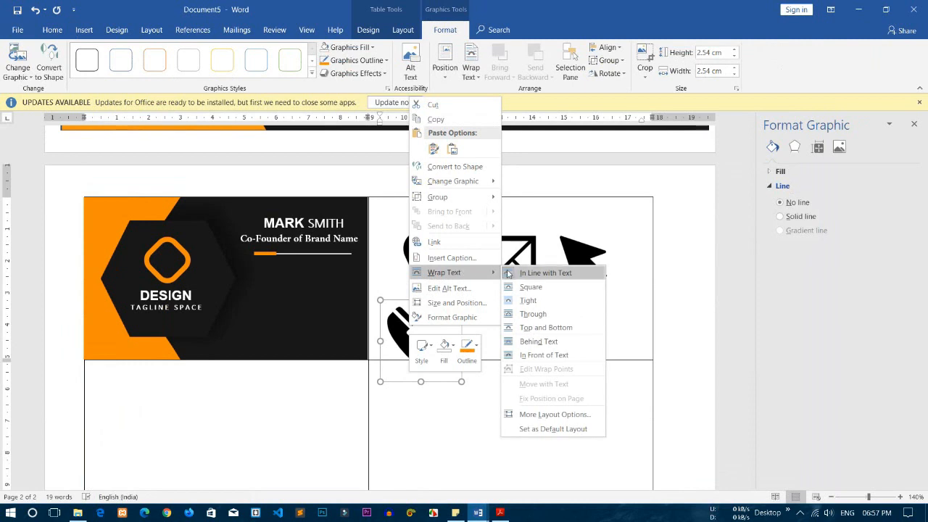
{"action": "left_click", "coordinate": [545, 356]}
{"action": "mouse_move", "coordinate": [462, 301]}
{"action": "left_mouse_down"}
{"action": "mouse_move", "coordinate": [395, 373]}
{"action": "mouse_move", "coordinate": [294, 308]}
{"action": "left_mouse_up"}
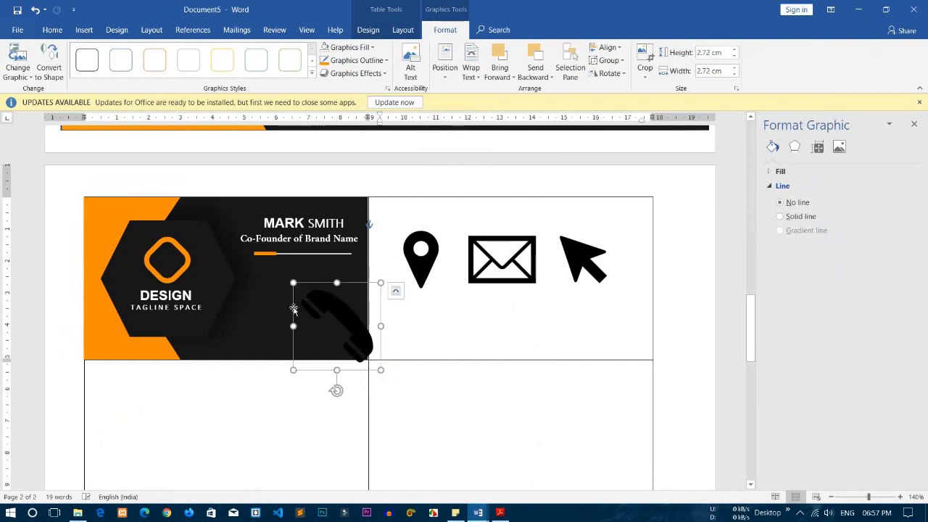
{"action": "key", "text": "ctrl+z"}
{"action": "left_click", "coordinate": [530, 299]}
- Shrink the map pin icon to about 0.45 cm and set its text wrapping to In Front of Text
{"action": "left_click", "coordinate": [458, 226]}
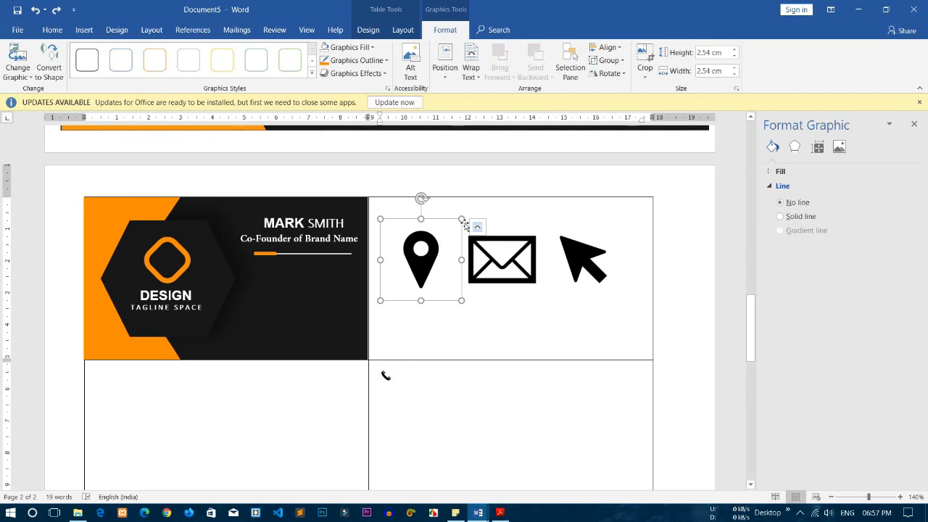
{"action": "left_click_drag", "start_coordinate": [462, 218], "coordinate": [396, 288]}
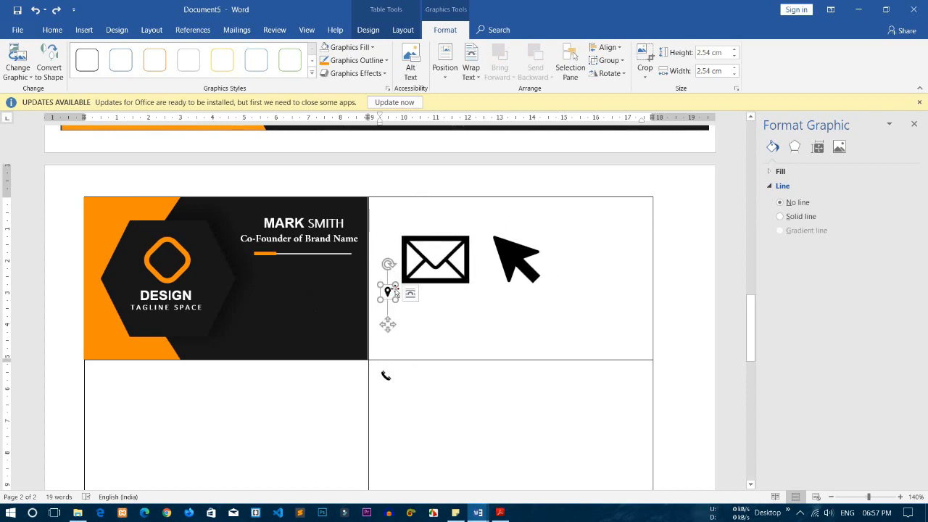
{"action": "right_click", "coordinate": [388, 292]}
{"action": "mouse_move", "coordinate": [435, 240]}
{"action": "left_click", "coordinate": [528, 307]}
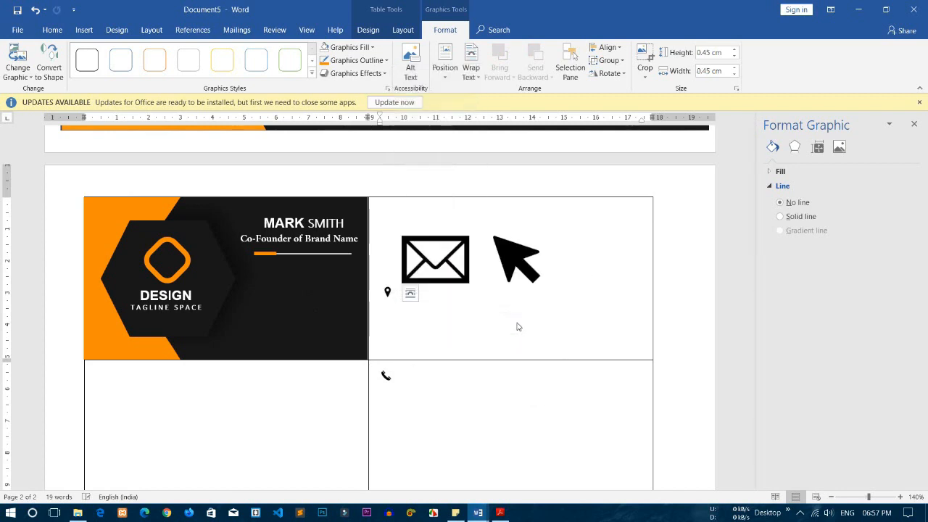
- Place the map pin on the card below the divider line's left end and fill it white
{"action": "left_click_drag", "start_coordinate": [386, 292], "coordinate": [247, 276]}
{"action": "left_click", "coordinate": [346, 48]}
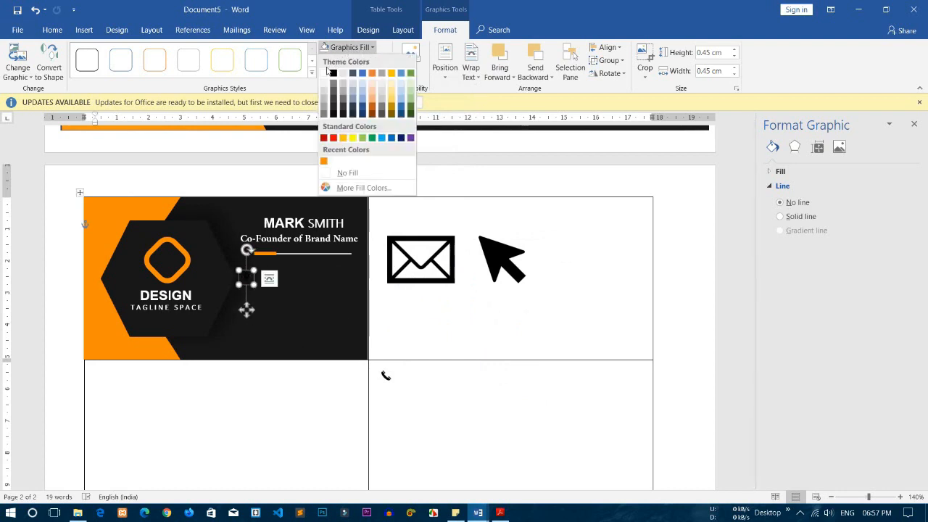
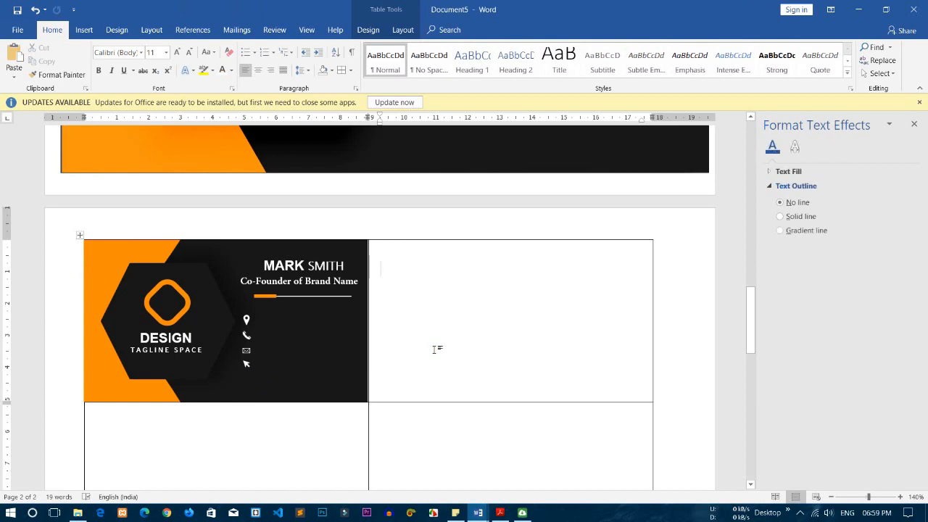
- Duplicate the job title text box and place the copy beneath the divider line beside the map pin
{"action": "scroll", "coordinate": [435, 348], "scroll_direction": "up", "scroll_amount": 5}
{"action": "scroll", "coordinate": [432, 348], "scroll_direction": "down", "scroll_amount": 4}
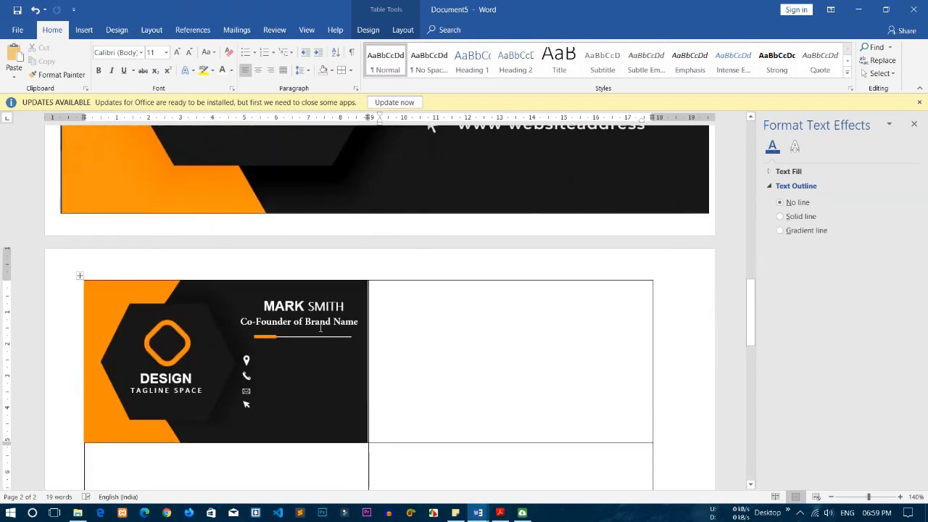
{"action": "left_click", "coordinate": [356, 332]}
{"action": "left_click_drag", "start_coordinate": [356, 335], "coordinate": [361, 370]}
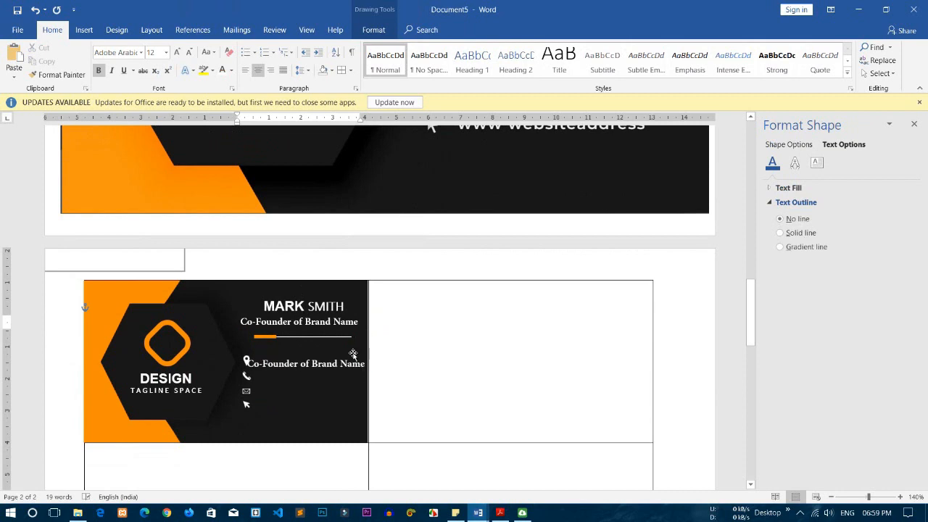
- Reduce the original job title above the divider line to 8 pt
{"action": "left_click", "coordinate": [342, 319]}
{"action": "triple_click", "coordinate": [353, 324]}
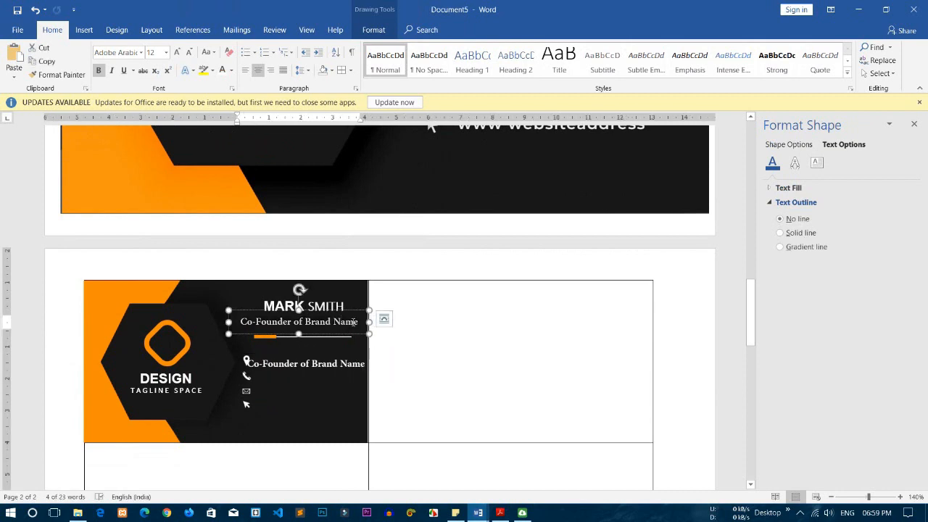
{"action": "left_click", "coordinate": [188, 57]}
{"action": "left_click", "coordinate": [188, 56]}
{"action": "left_click", "coordinate": [188, 57]}
{"action": "left_click", "coordinate": [189, 56]}
{"action": "scroll", "coordinate": [426, 245], "scroll_direction": "up", "scroll_amount": 5}
{"action": "scroll", "coordinate": [426, 274], "scroll_direction": "down", "scroll_amount": 5}
- Reduce the duplicated text to 8 pt and replace it with the reference card's placeholder address line
{"action": "left_click", "coordinate": [245, 360]}
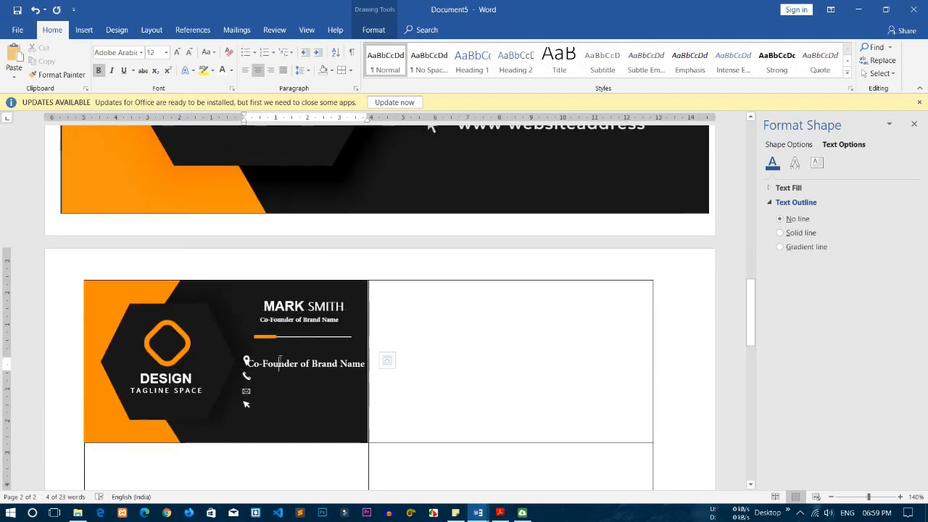
{"action": "left_click", "coordinate": [189, 56]}
{"action": "left_click", "coordinate": [189, 57]}
{"action": "left_click", "coordinate": [189, 57]}
{"action": "left_click", "coordinate": [189, 56]}
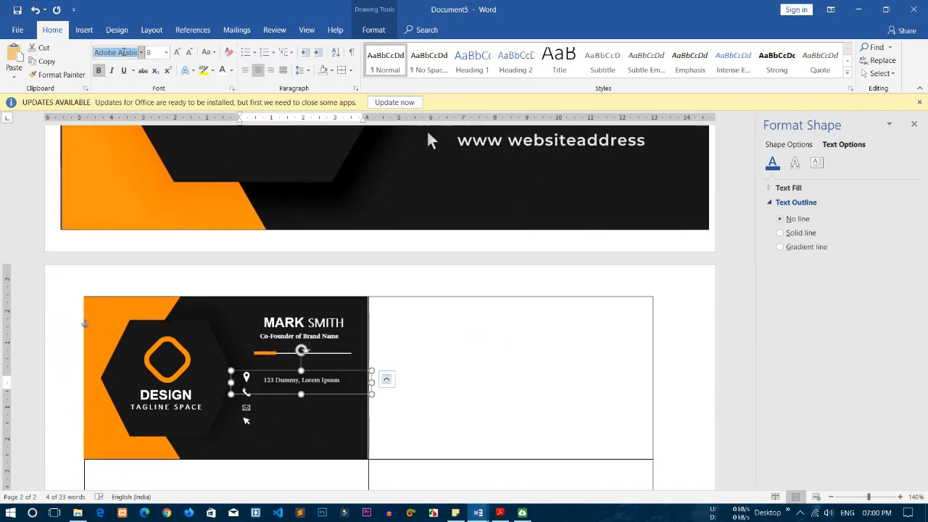
{"action": "type", "text": "Cadera"}
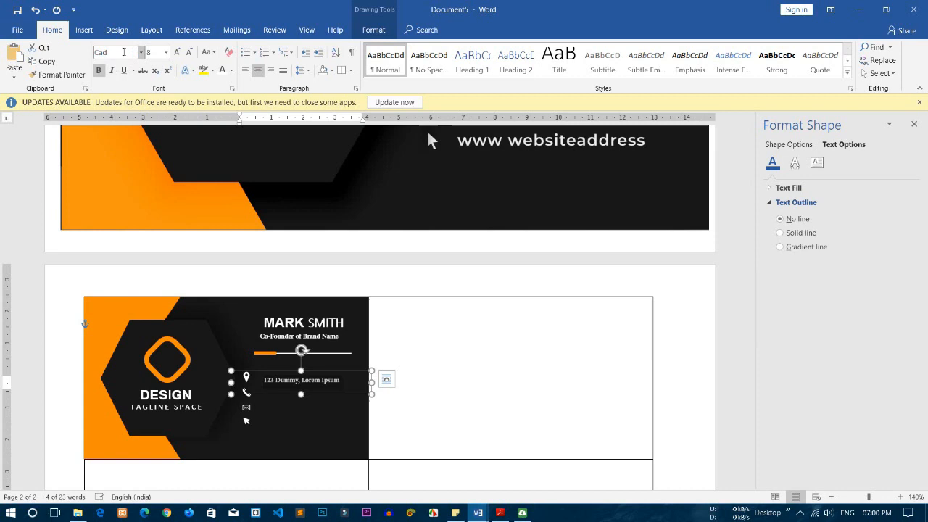
{"action": "key", "text": "Return"}
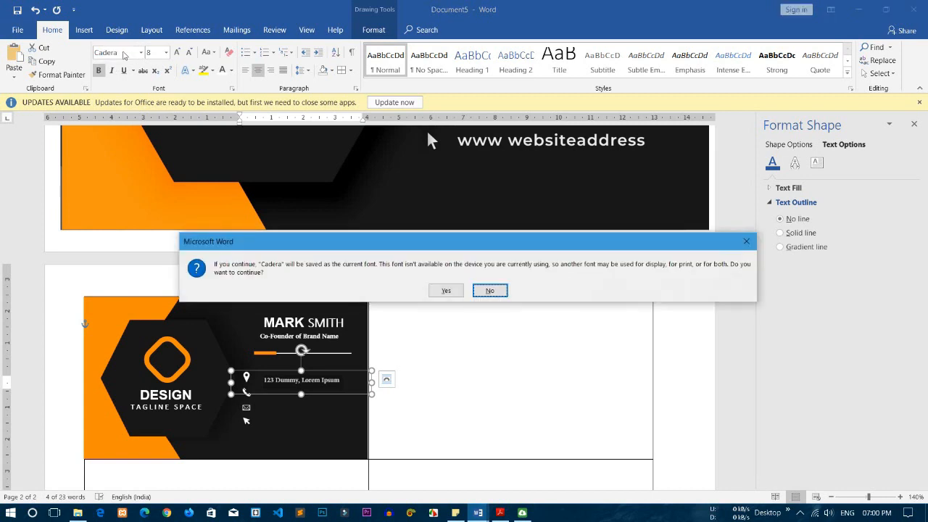
{"action": "key", "text": "Return"}
- Set the address line's font to Cadara
{"action": "left_click", "coordinate": [124, 53]}
{"action": "type", "text": "Ca"}
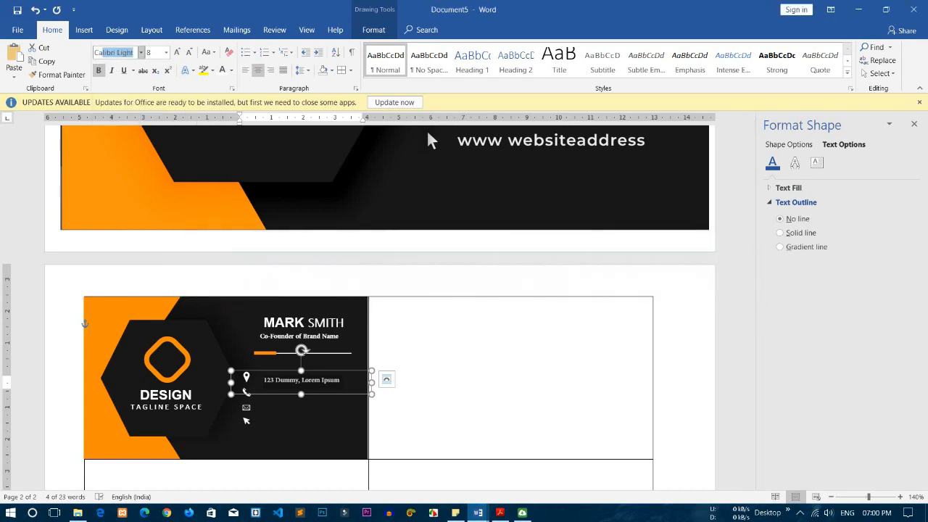
{"action": "type", "text": "dara"}
{"action": "key", "text": "Return"}
- Nudge the address text box right and slightly up so it clears the map pin and lines up with it
{"action": "scroll", "coordinate": [428, 139], "scroll_direction": "up", "scroll_amount": 3}
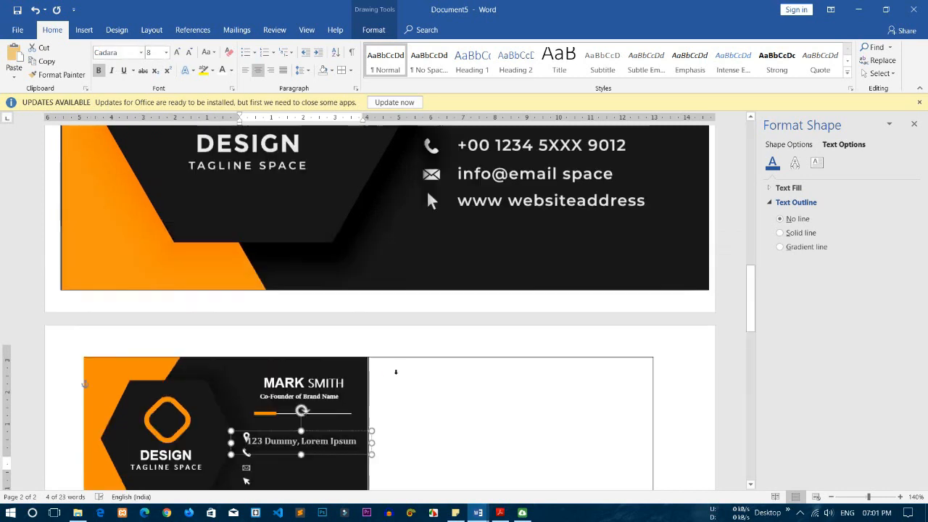
{"action": "scroll", "coordinate": [573, 145], "scroll_direction": "down", "scroll_amount": 2}
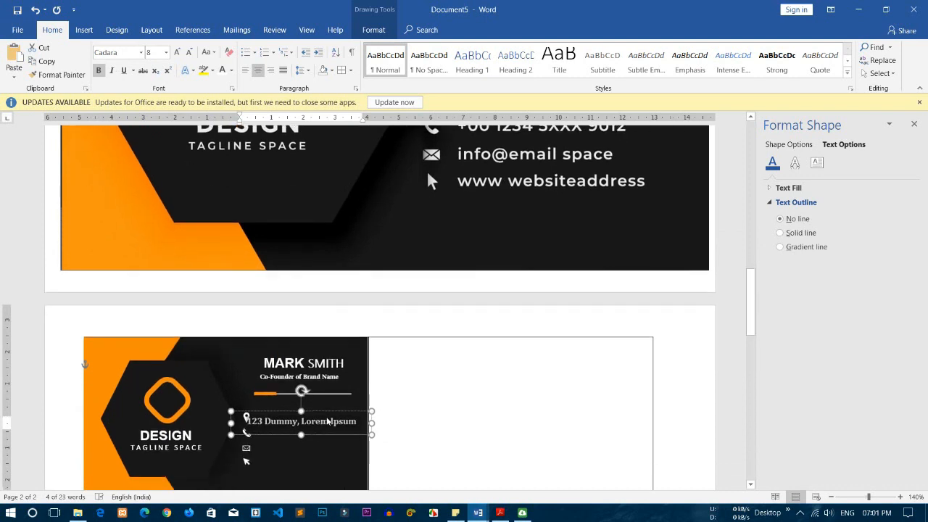
{"action": "key", "text": "Right"}
{"action": "key", "text": "Right"}
{"action": "key", "text": "Right"}
{"action": "key", "text": "Right"}
{"action": "key", "text": "Right"}
{"action": "key", "text": "Right"}
{"action": "key", "text": "Right"}
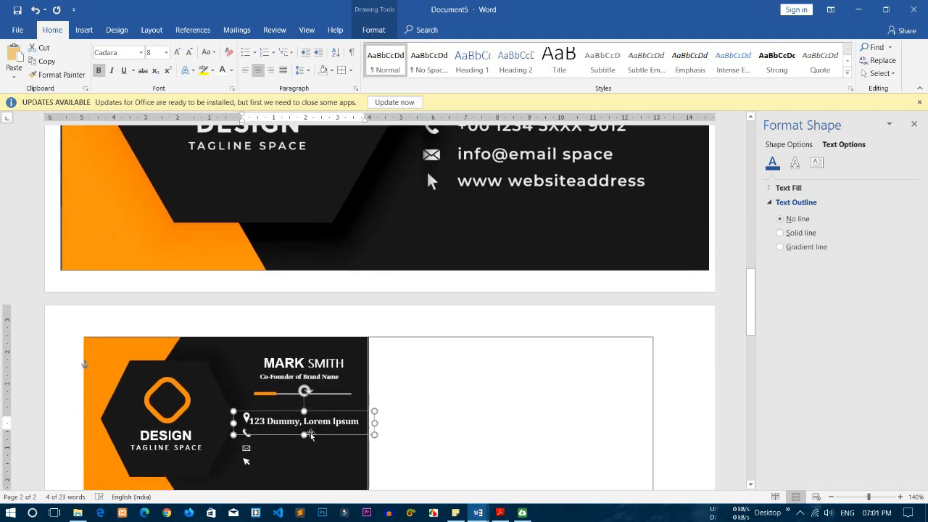
{"action": "key", "text": "Up"}
{"action": "key", "text": "Up"}
{"action": "key", "text": "Up"}
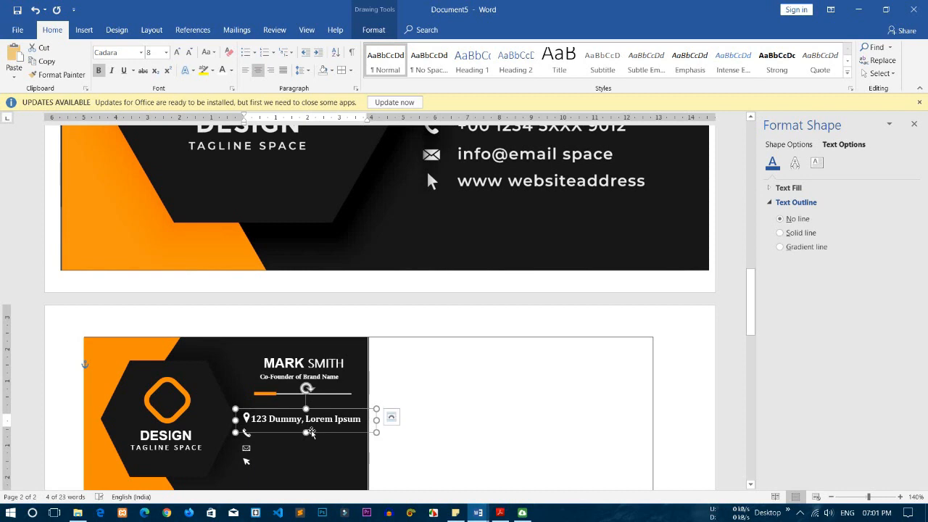
- Reduce the address line to 7 pt and nudge it down slightly to align with the map pin
{"action": "key", "text": "ctrl+bracketleft"}
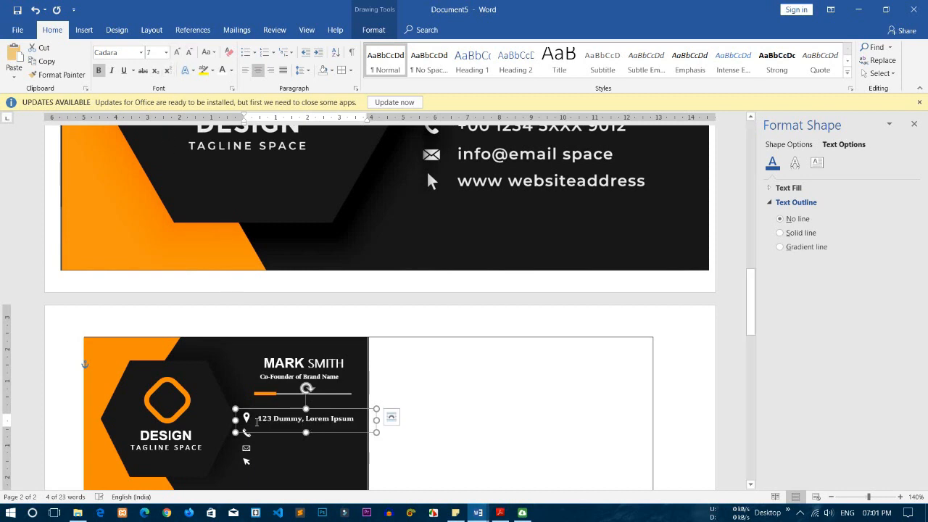
{"action": "key", "text": "Down"}
{"action": "key", "text": "Down"}
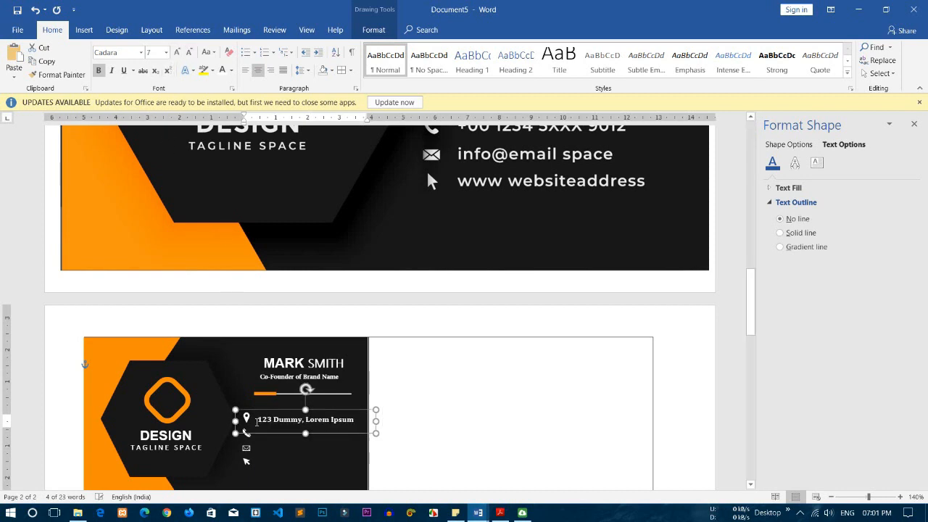
- Duplicate the address line beside the phone icon and replace its text with the reference card's placeholder phone number
{"action": "left_click_drag", "start_coordinate": [271, 434], "coordinate": [272, 450]}
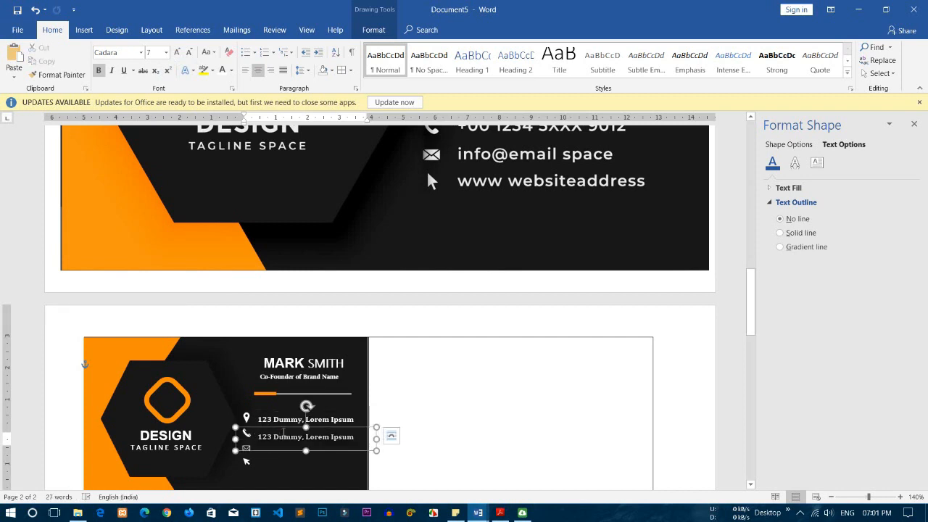
{"action": "scroll", "coordinate": [282, 432], "scroll_direction": "up", "scroll_amount": 2}
{"action": "type", "text": "+0"}
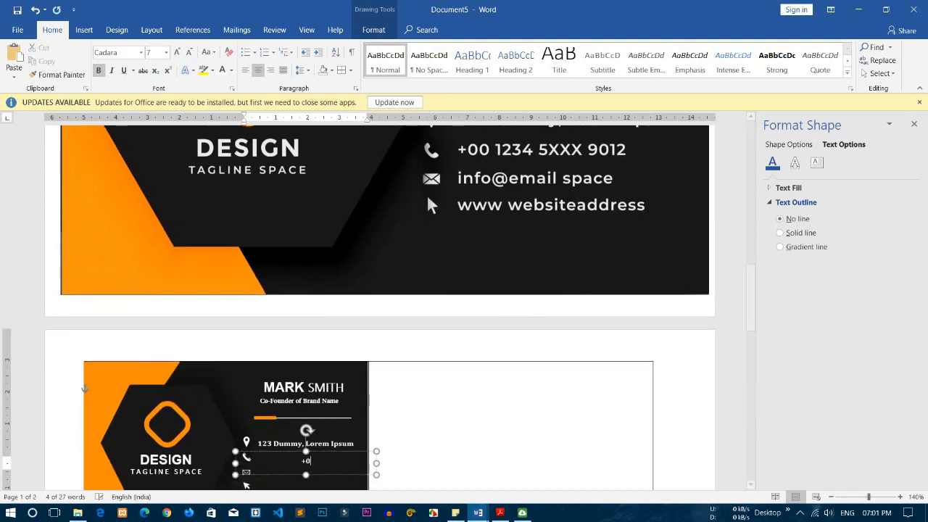
{"action": "type", "text": "0 1234 5XXXX"}
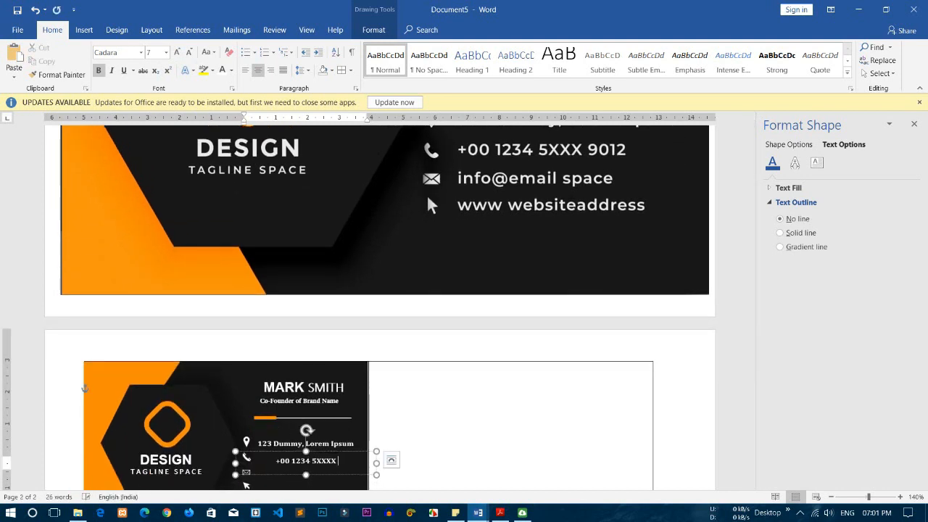
{"action": "key", "text": "BackSpace"}
{"action": "type", "text": "9012"}
- Duplicate the phone line beside the envelope icon and replace its text with the placeholder email address
{"action": "scroll", "coordinate": [282, 393], "scroll_direction": "down", "scroll_amount": 2}
{"action": "left_click_drag", "start_coordinate": [281, 392], "coordinate": [269, 408]}
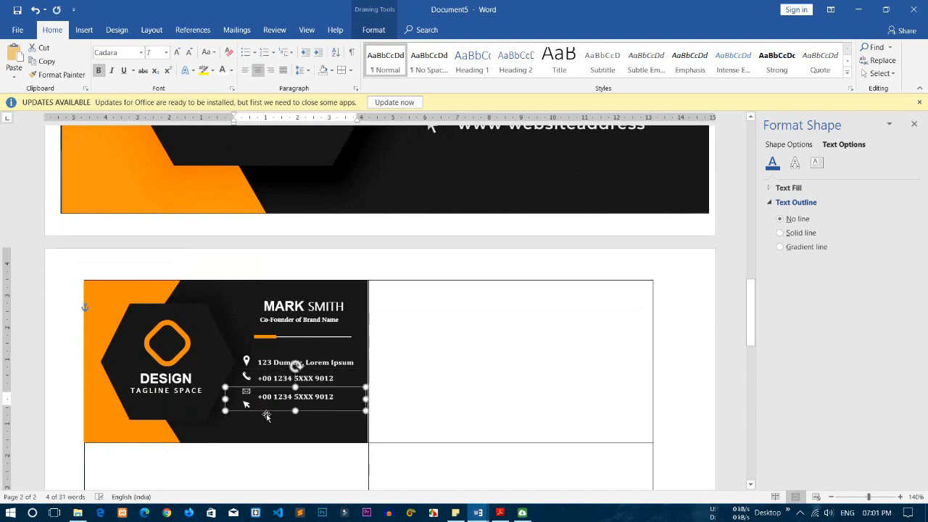
{"action": "scroll", "coordinate": [283, 398], "scroll_direction": "up", "scroll_amount": 5}
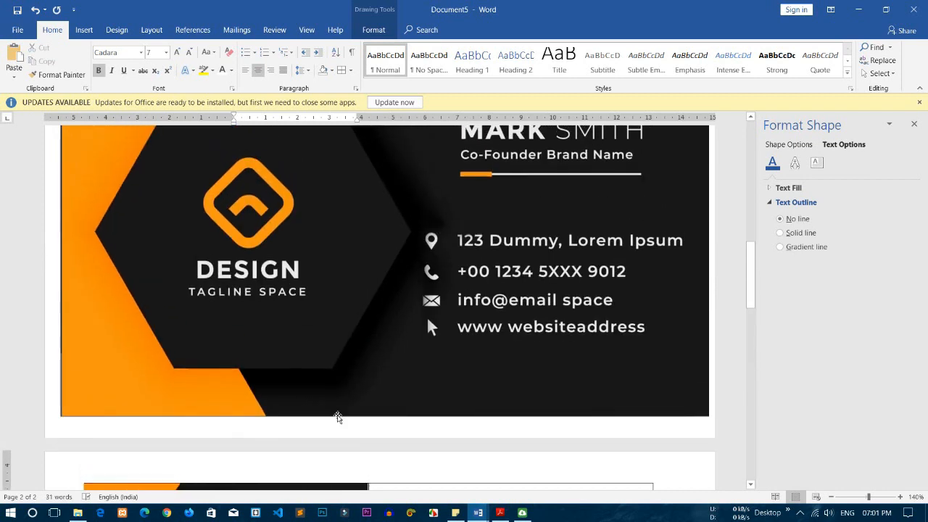
{"action": "scroll", "coordinate": [337, 416], "scroll_direction": "down", "scroll_amount": 3}
{"action": "scroll", "coordinate": [338, 417], "scroll_direction": "down", "scroll_amount": 1}
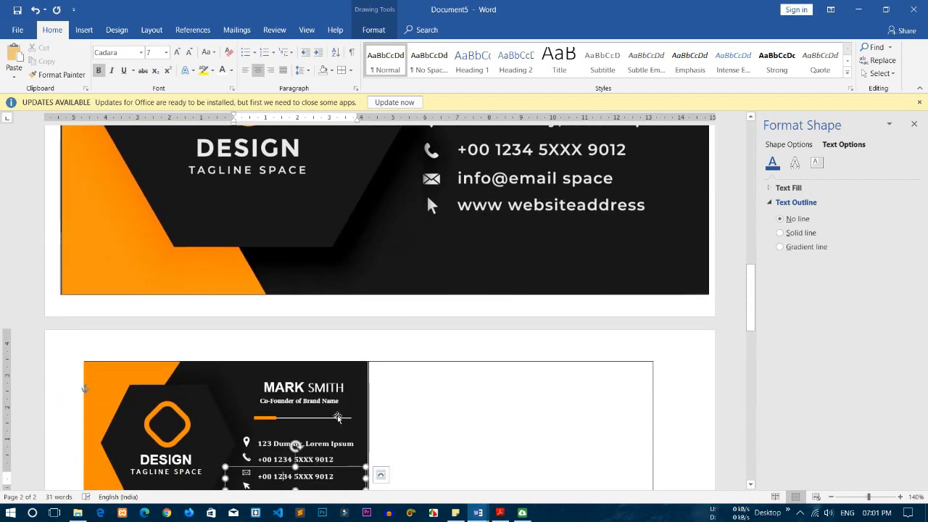
{"action": "key", "text": "ctrl+a"}
{"action": "type", "text": "inf"}
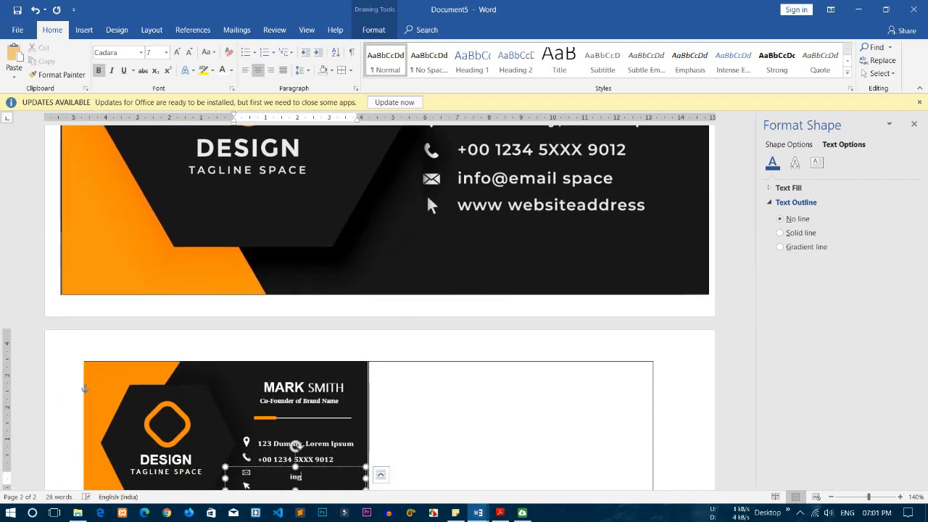
{"action": "type", "text": "o@email .space"}
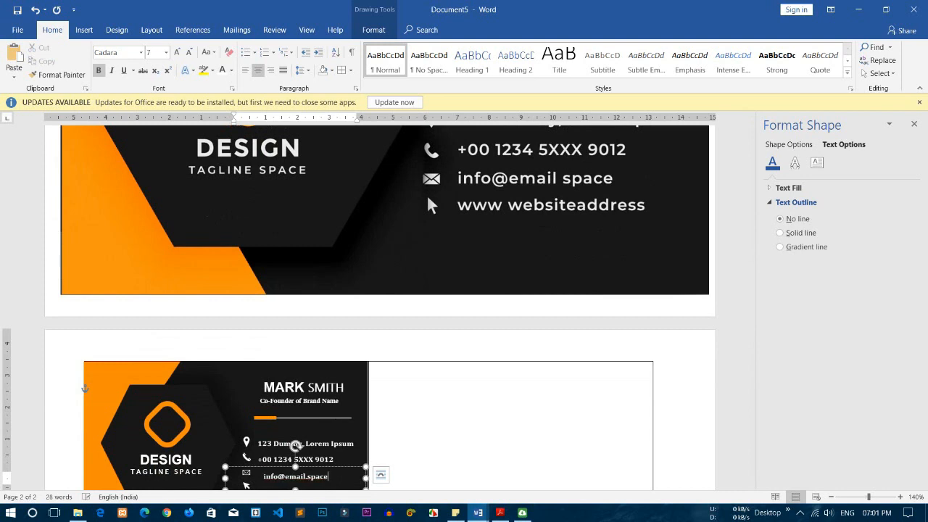
- Duplicate the email line beside the cursor icon and shift the original slightly left and up to align with the envelope
{"action": "scroll", "coordinate": [340, 415], "scroll_direction": "down", "scroll_amount": 3}
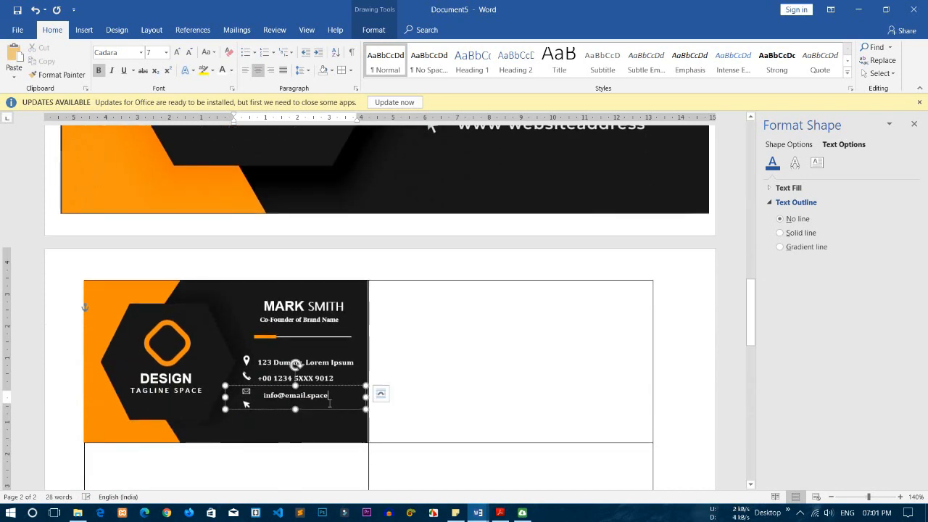
{"action": "left_click_drag", "start_coordinate": [328, 411], "coordinate": [326, 421]}
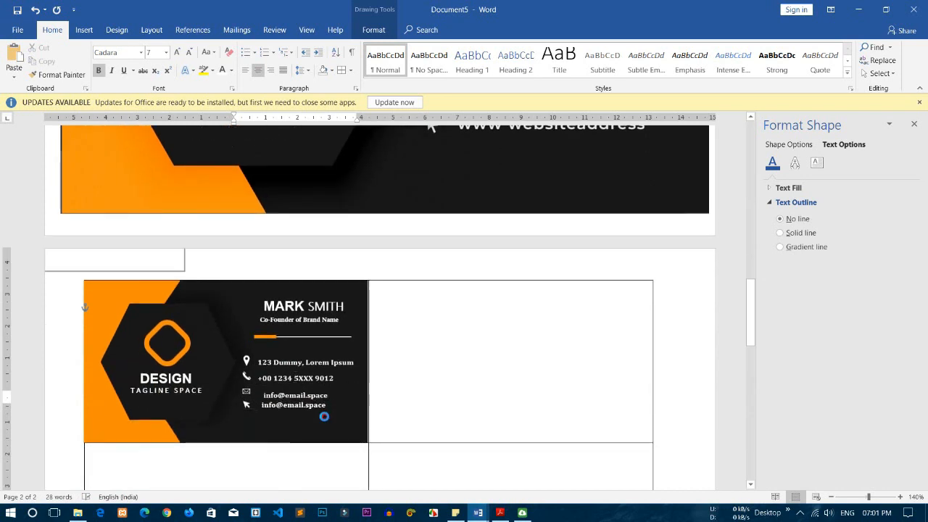
{"action": "left_click", "coordinate": [312, 392]}
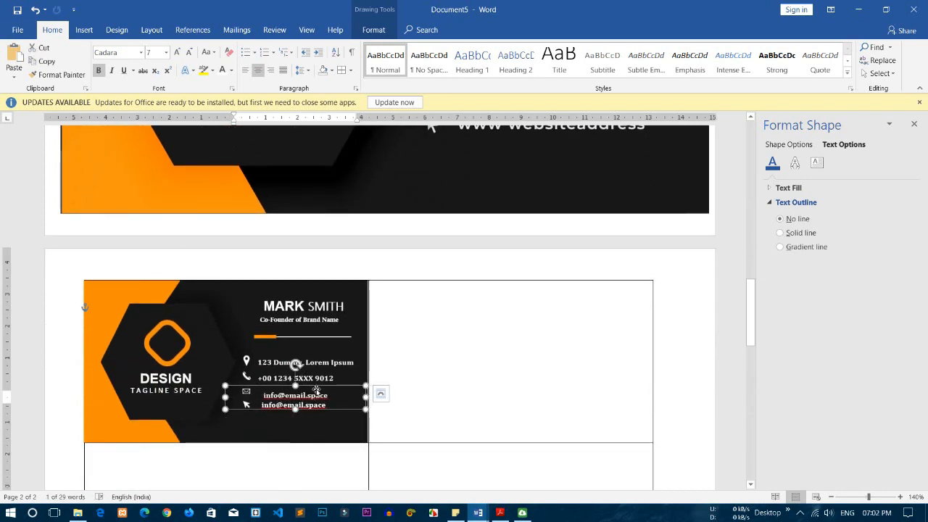
{"action": "left_click_drag", "start_coordinate": [318, 391], "coordinate": [317, 389]}
{"action": "key", "text": "Up"}
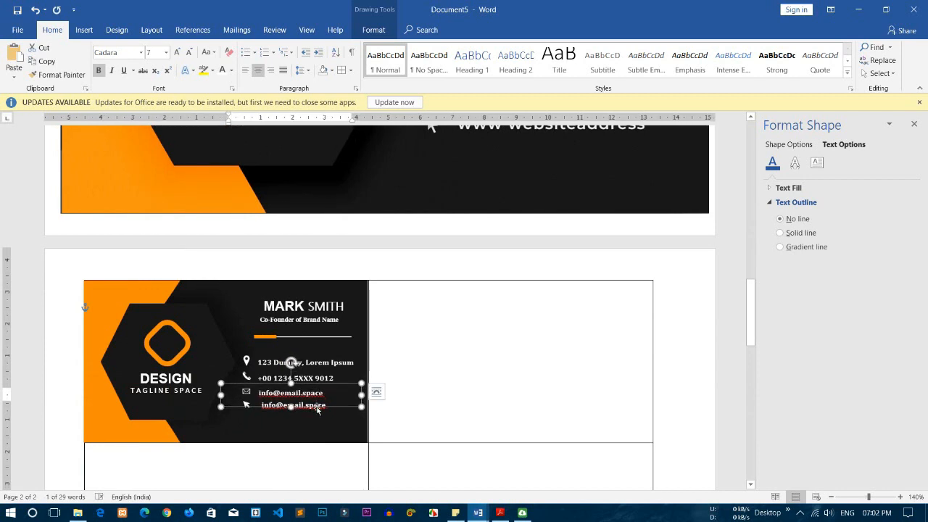
{"action": "left_click", "coordinate": [320, 411]}
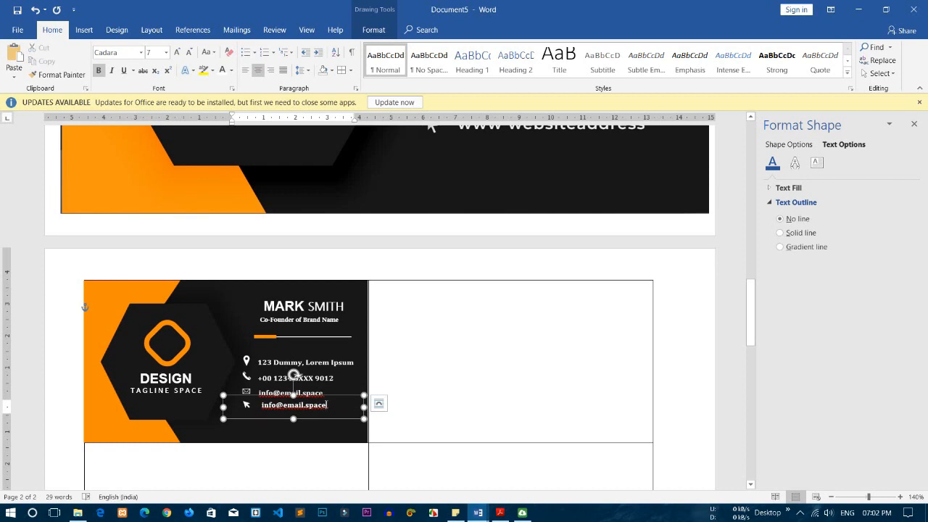
{"action": "scroll", "coordinate": [327, 404], "scroll_direction": "up", "scroll_amount": 1}
{"action": "scroll", "coordinate": [327, 404], "scroll_direction": "up", "scroll_amount": 2}
{"action": "type", "text": "www"}
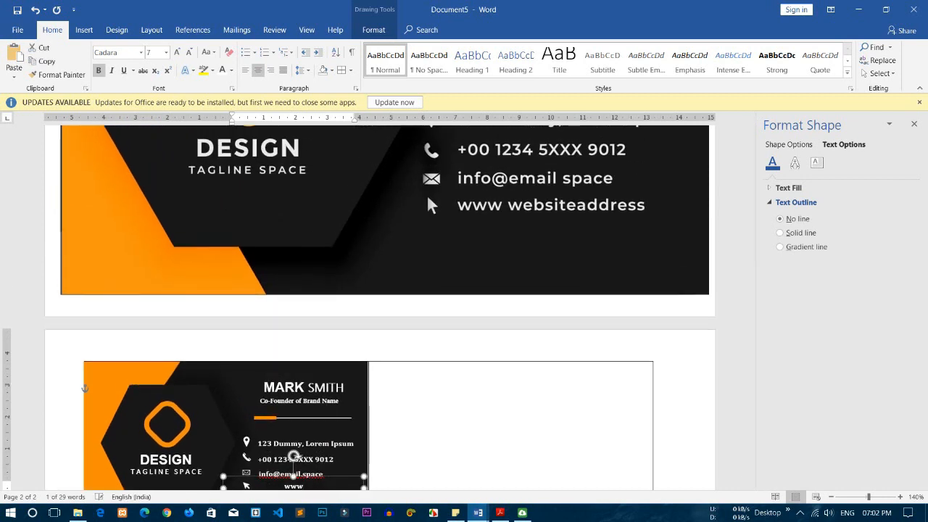
{"action": "type", "text": ".websiteaddress.com"}
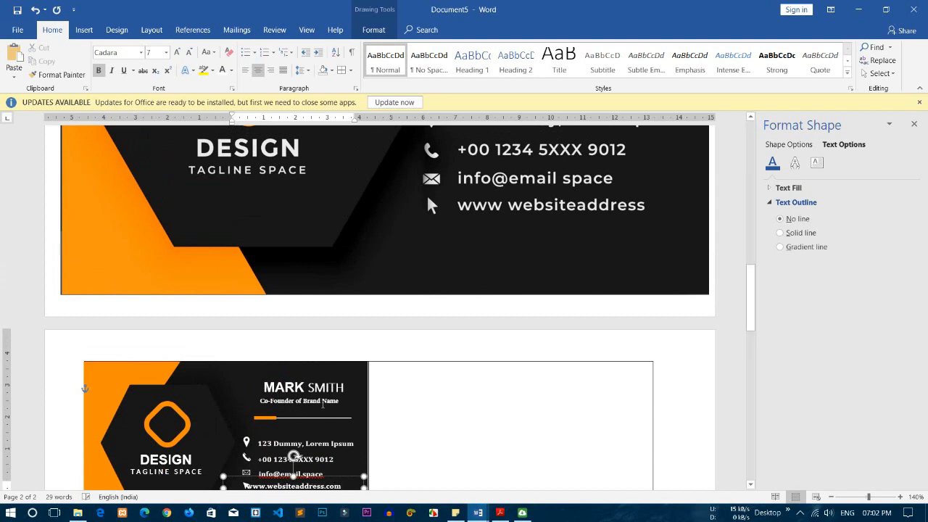
{"action": "scroll", "coordinate": [283, 422], "scroll_direction": "down", "scroll_amount": 3}
{"action": "mouse_move", "coordinate": [293, 378]}
{"action": "left_mouse_down"}
{"action": "mouse_move", "coordinate": [302, 377]}
{"action": "mouse_move", "coordinate": [293, 380]}
{"action": "left_mouse_up"}
{"action": "left_click", "coordinate": [428, 368]}
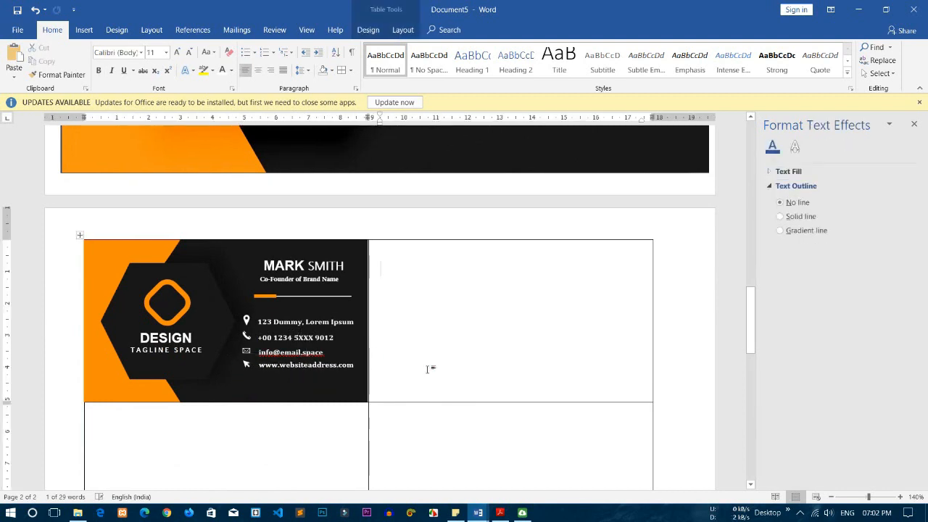
- Draw an L-shape about 3.67 cm wide and high in the empty table cell beside the card
{"action": "scroll", "coordinate": [429, 368], "scroll_direction": "up", "scroll_amount": 6}
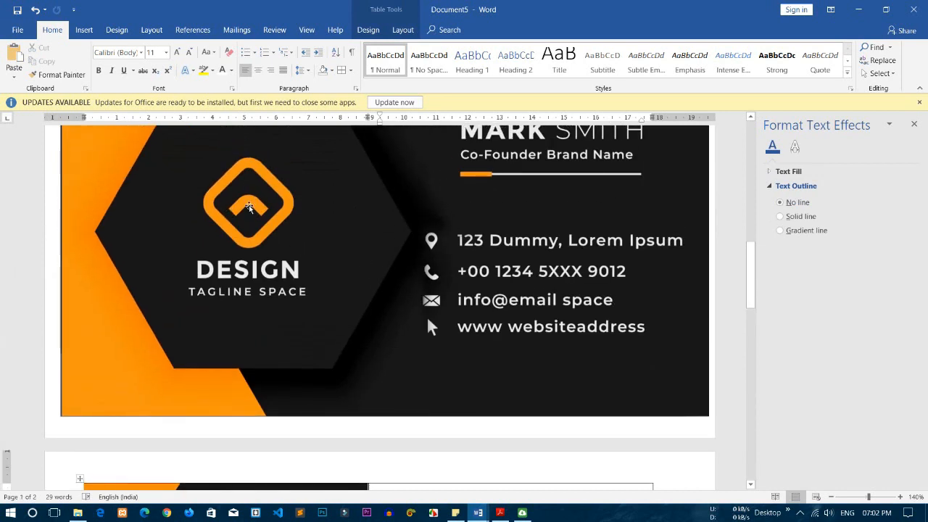
{"action": "scroll", "coordinate": [252, 197], "scroll_direction": "down", "scroll_amount": 7, "text": "ctrl"}
{"action": "scroll", "coordinate": [283, 243], "scroll_direction": "up", "scroll_amount": 4, "text": "ctrl"}
{"action": "left_click", "coordinate": [84, 30]}
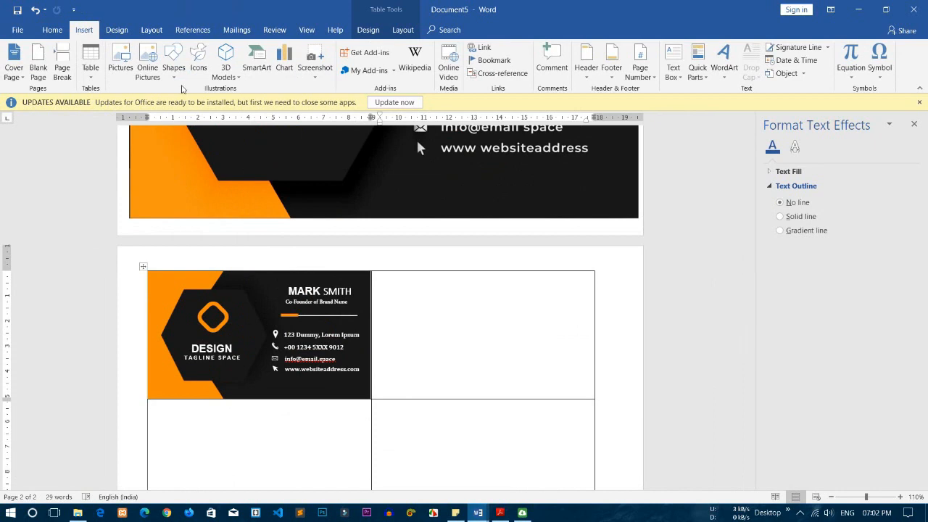
{"action": "left_click", "coordinate": [174, 62]}
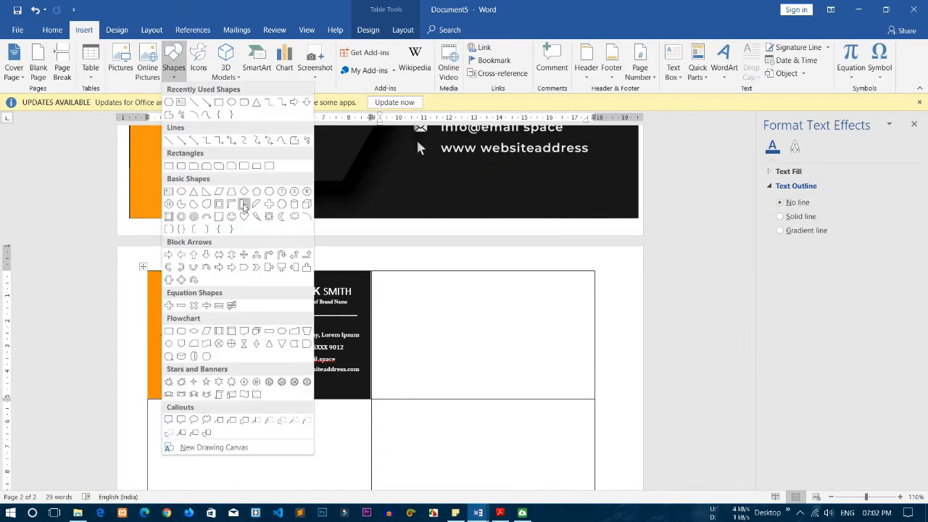
{"action": "left_click", "coordinate": [245, 195]}
{"action": "left_click_drag", "start_coordinate": [456, 306], "coordinate": [526, 399]}
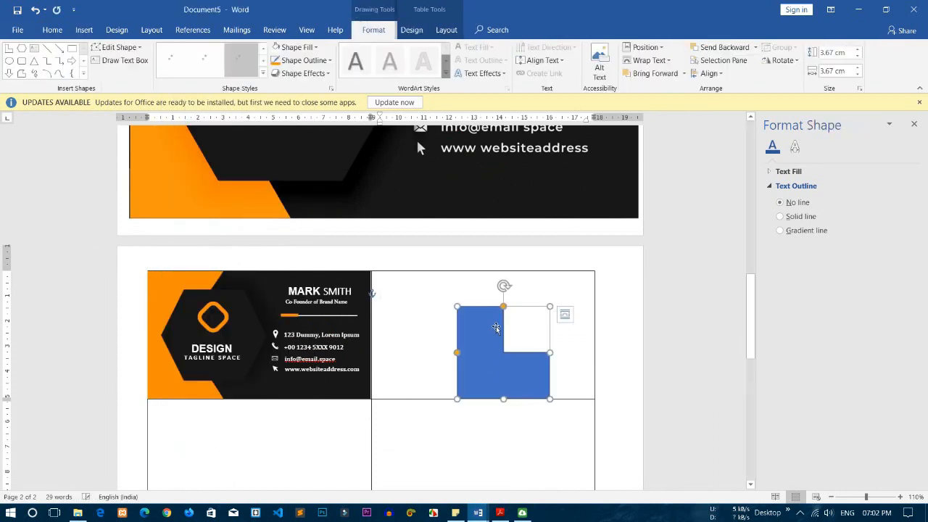
- Thin both arms of the L-shape and rotate it into a chevron with its corner pointing straight up
{"action": "left_click_drag", "start_coordinate": [503, 307], "coordinate": [486, 306]}
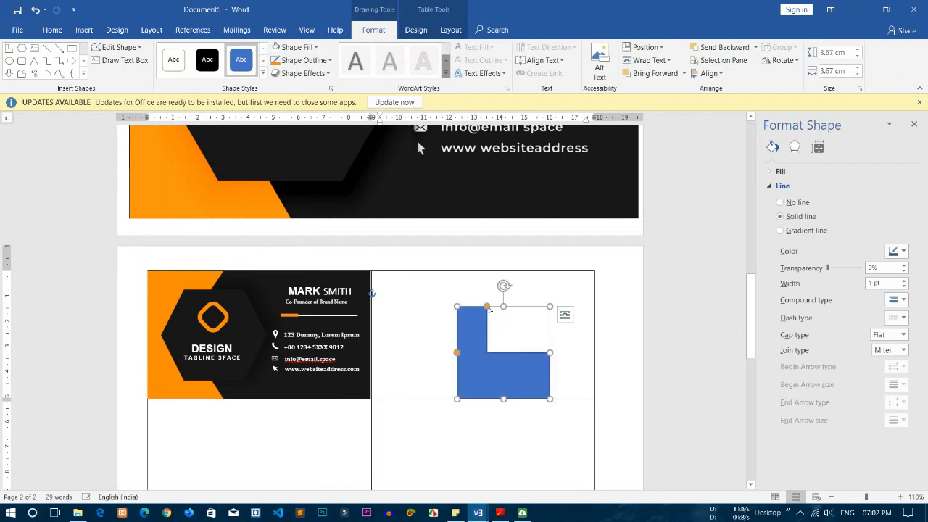
{"action": "left_click_drag", "start_coordinate": [453, 353], "coordinate": [456, 370]}
{"action": "left_click_drag", "start_coordinate": [505, 287], "coordinate": [549, 397]}
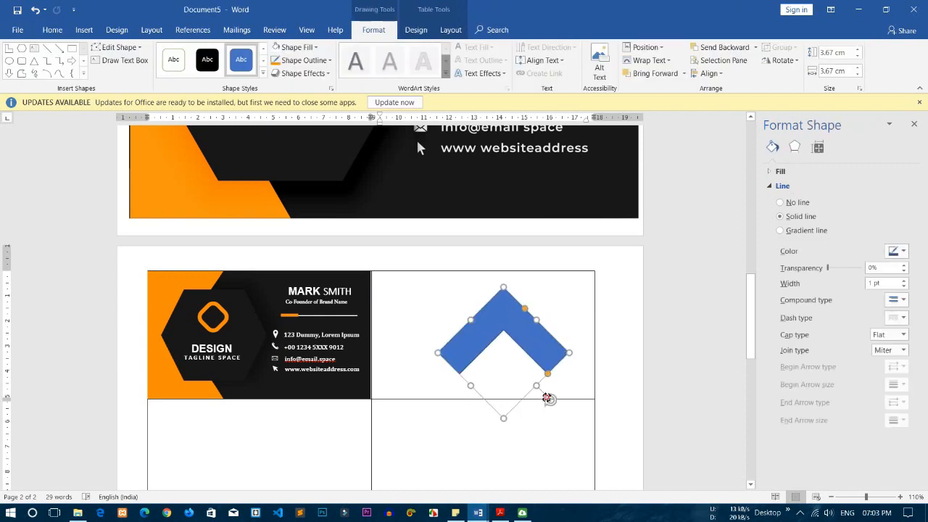
- Edit the chevron's points to round its outer peak and inner corner into smooth curves
{"action": "scroll", "coordinate": [513, 329], "scroll_direction": "up", "scroll_amount": 5, "text": "ctrl"}
{"action": "scroll", "coordinate": [529, 331], "scroll_direction": "up", "scroll_amount": 5, "text": "ctrl"}
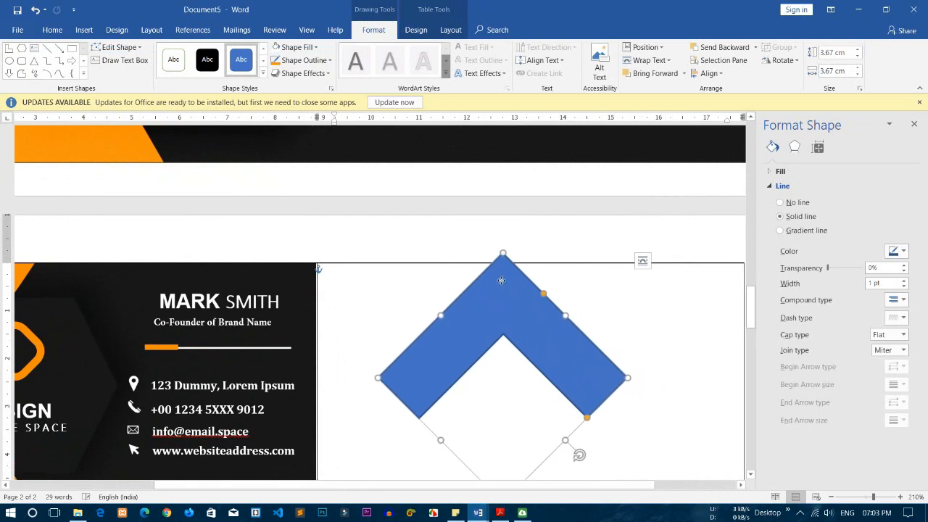
{"action": "right_click", "coordinate": [501, 279]}
{"action": "left_click", "coordinate": [527, 124]}
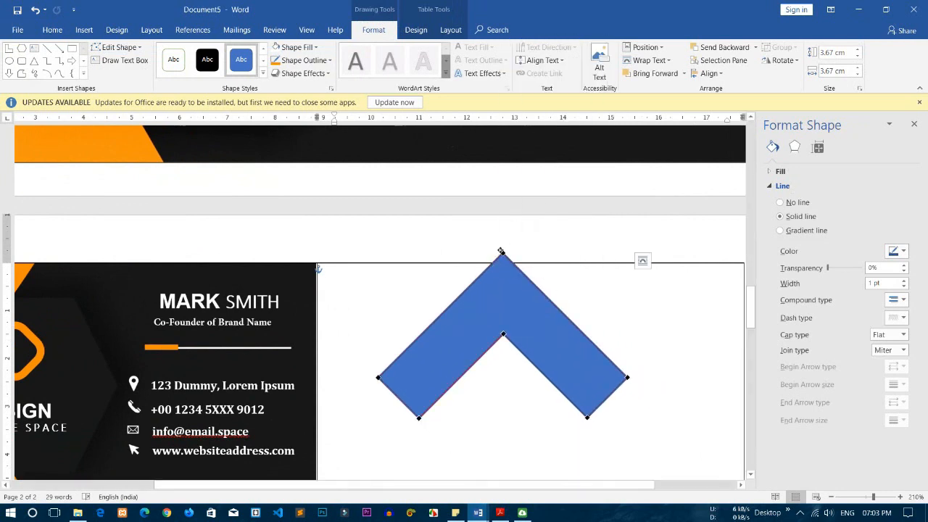
{"action": "left_click_drag", "start_coordinate": [545, 294], "coordinate": [554, 246]}
{"action": "left_click_drag", "start_coordinate": [460, 294], "coordinate": [501, 267]}
{"action": "left_click", "coordinate": [502, 334]}
{"action": "left_click_drag", "start_coordinate": [476, 361], "coordinate": [491, 326]}
{"action": "left_click_drag", "start_coordinate": [531, 362], "coordinate": [514, 323]}
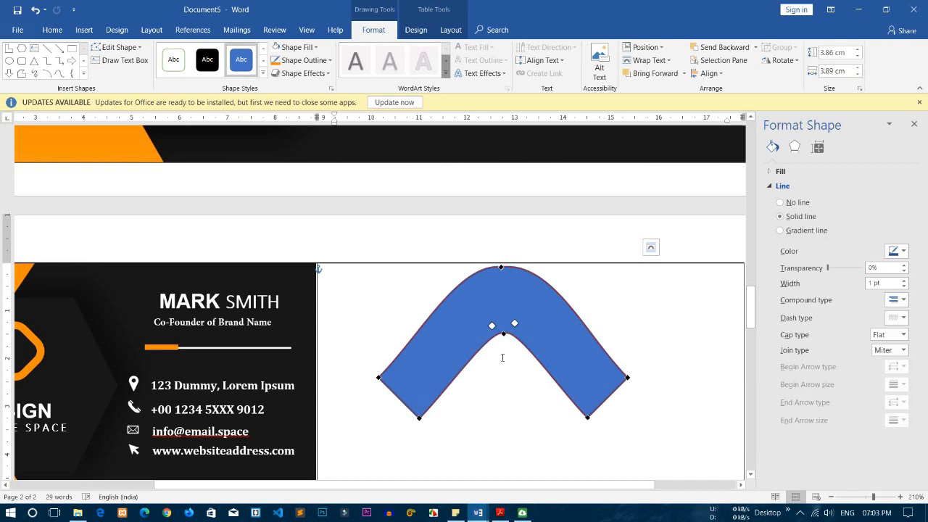
{"action": "left_click", "coordinate": [423, 398]}
- Edit the chevron's points to move the left arm's two end corners up and left and bow its outer edge
{"action": "scroll", "coordinate": [420, 380], "scroll_direction": "down", "scroll_amount": 3}
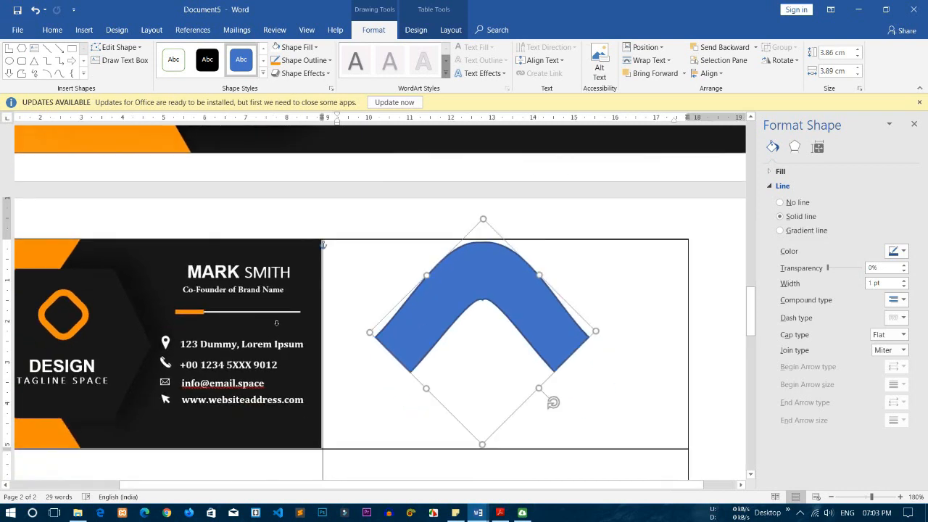
{"action": "scroll", "coordinate": [275, 324], "scroll_direction": "up", "scroll_amount": 5}
{"action": "scroll", "coordinate": [278, 325], "scroll_direction": "down", "scroll_amount": 5}
{"action": "scroll", "coordinate": [369, 331], "scroll_direction": "up", "scroll_amount": 10}
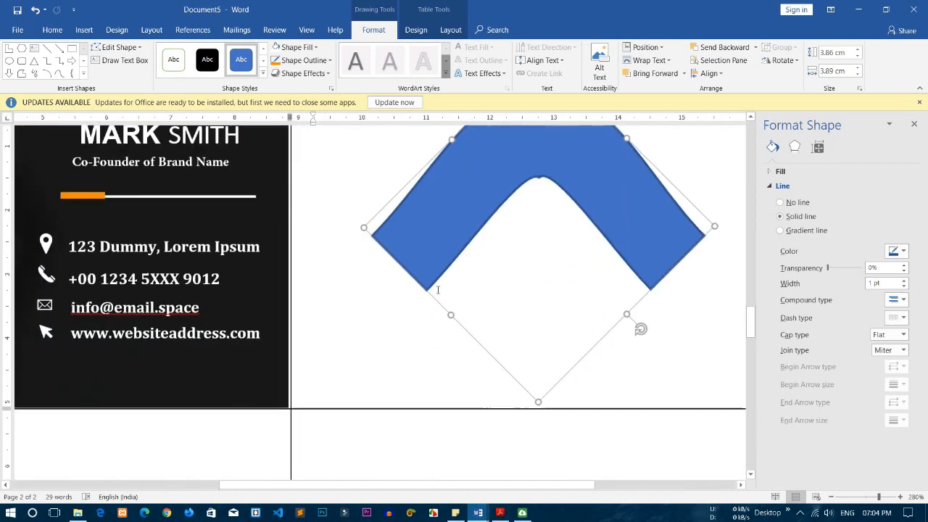
{"action": "right_click", "coordinate": [411, 339]}
{"action": "left_click", "coordinate": [460, 213]}
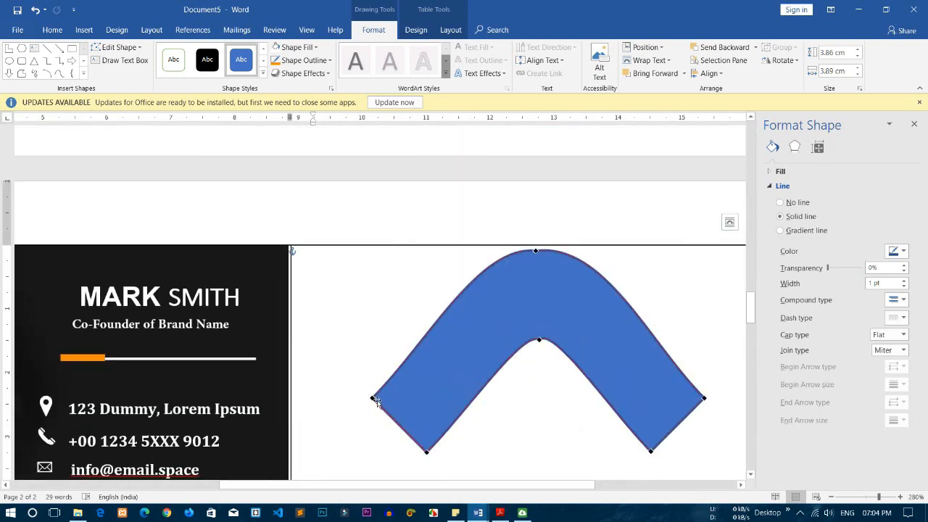
{"action": "left_click_drag", "start_coordinate": [373, 397], "coordinate": [366, 392]}
{"action": "left_click_drag", "start_coordinate": [421, 336], "coordinate": [413, 332]}
{"action": "left_click_drag", "start_coordinate": [426, 450], "coordinate": [422, 445]}
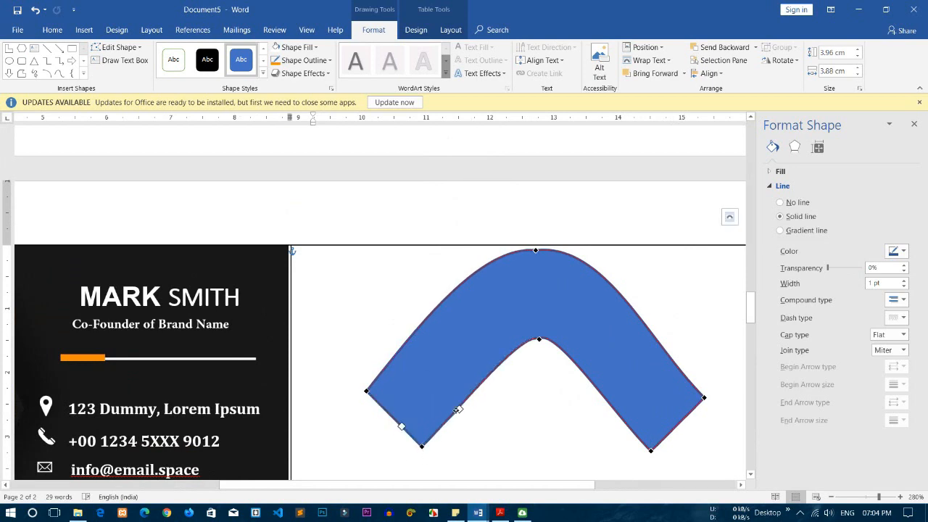
{"action": "left_click", "coordinate": [702, 396]}
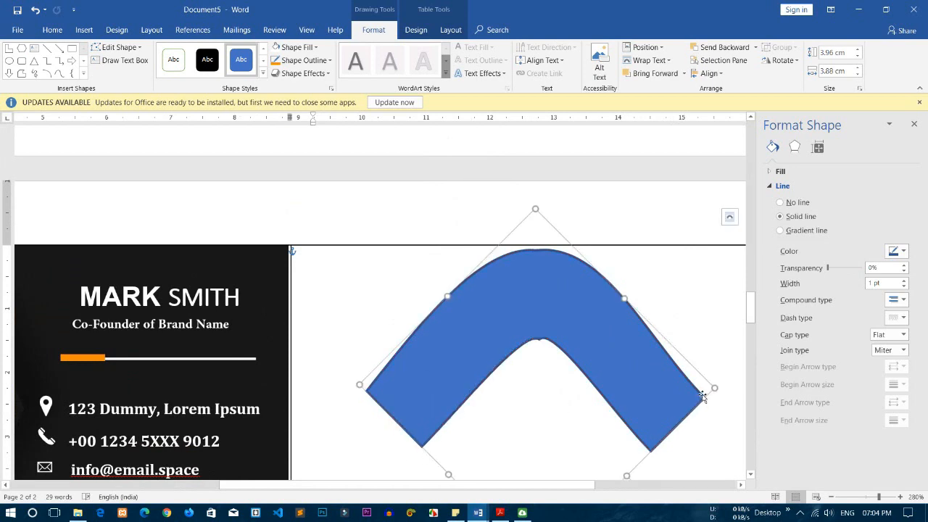
- Refine the left arm by moving both end corners slightly farther out and readjusting the outer edge's curve
{"action": "right_click", "coordinate": [385, 387]}
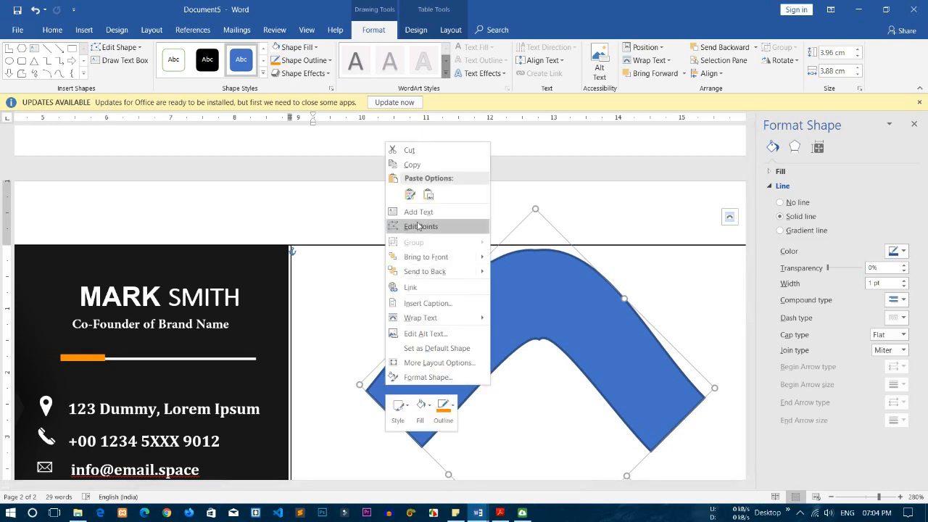
{"action": "left_click", "coordinate": [421, 225]}
{"action": "left_click_drag", "start_coordinate": [365, 390], "coordinate": [362, 387]}
{"action": "left_click_drag", "start_coordinate": [410, 327], "coordinate": [415, 329]}
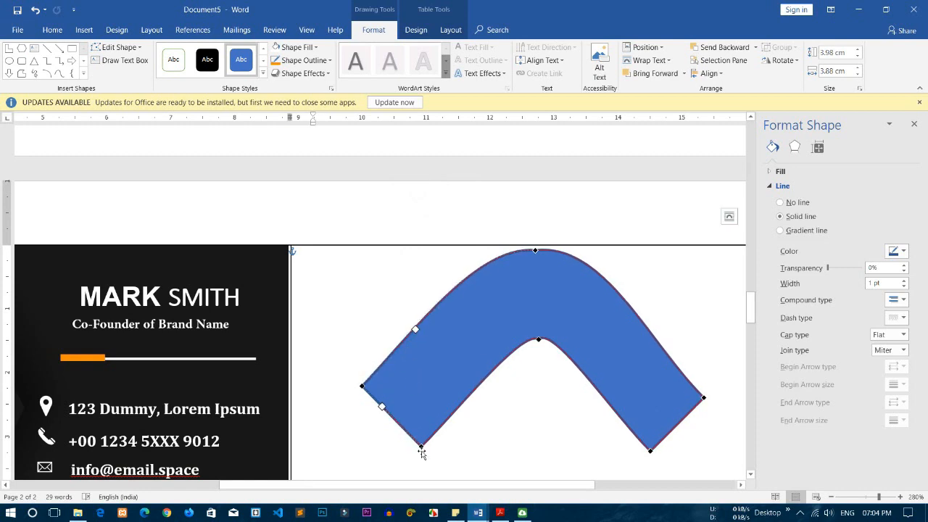
{"action": "left_click_drag", "start_coordinate": [420, 444], "coordinate": [418, 439]}
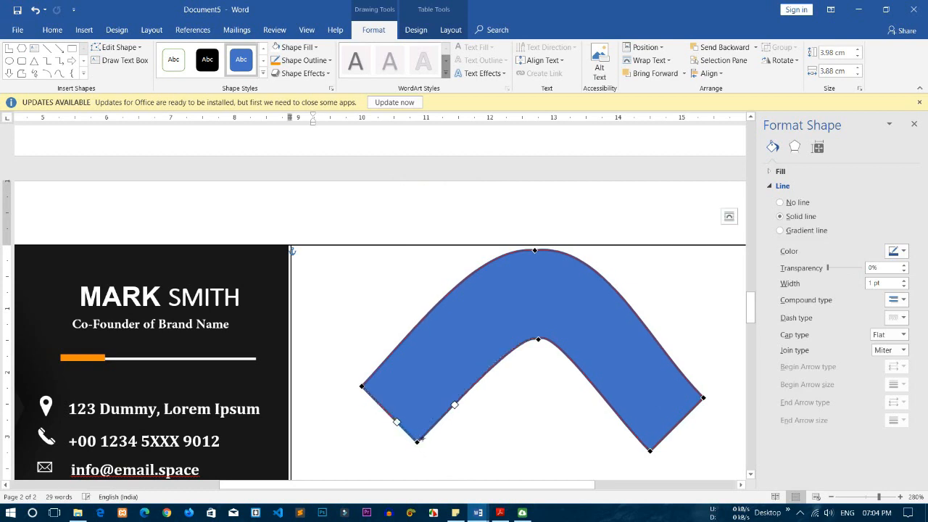
{"action": "left_click", "coordinate": [451, 395]}
- Edit the chevron's points to move the right arm's two end corners up and right and bow its outer edge
{"action": "scroll", "coordinate": [611, 315], "scroll_direction": "down", "scroll_amount": 2}
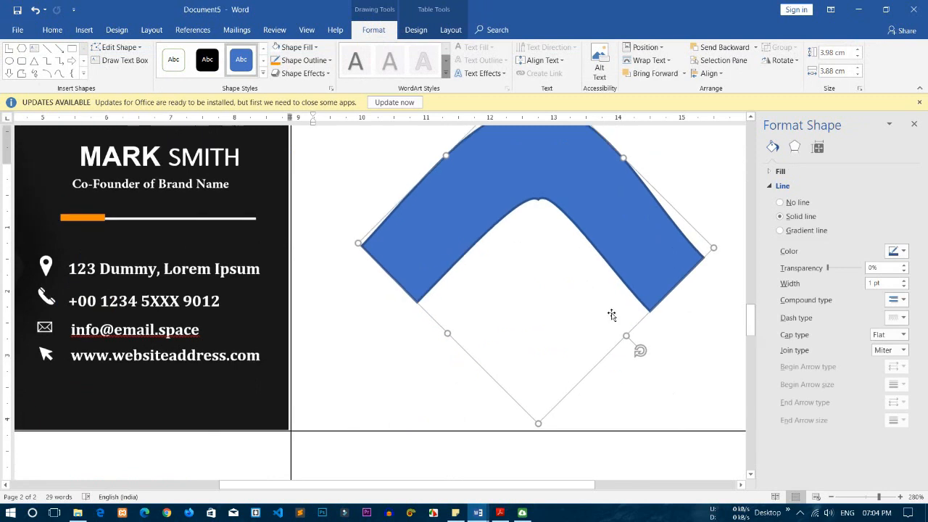
{"action": "scroll", "coordinate": [612, 319], "scroll_direction": "up", "scroll_amount": 2}
{"action": "right_click", "coordinate": [612, 331]}
{"action": "left_click", "coordinate": [646, 171]}
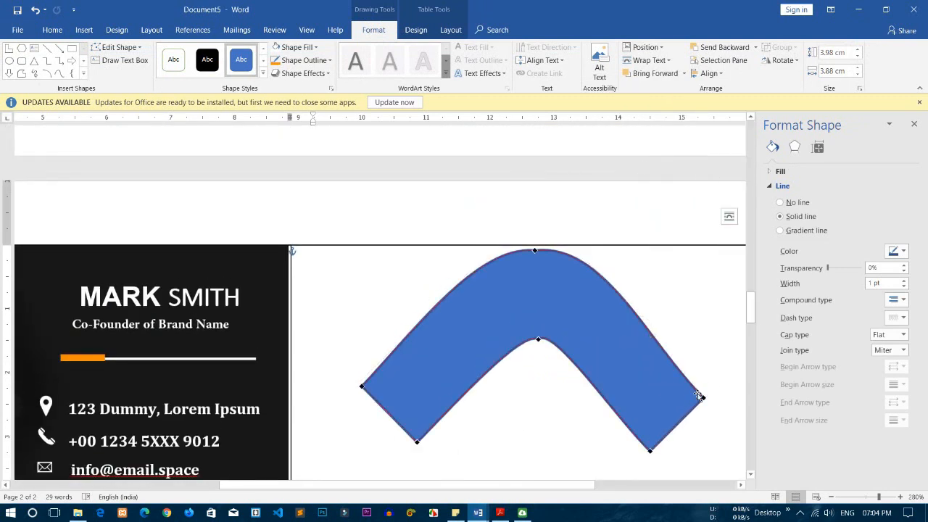
{"action": "left_click_drag", "start_coordinate": [703, 397], "coordinate": [710, 392]}
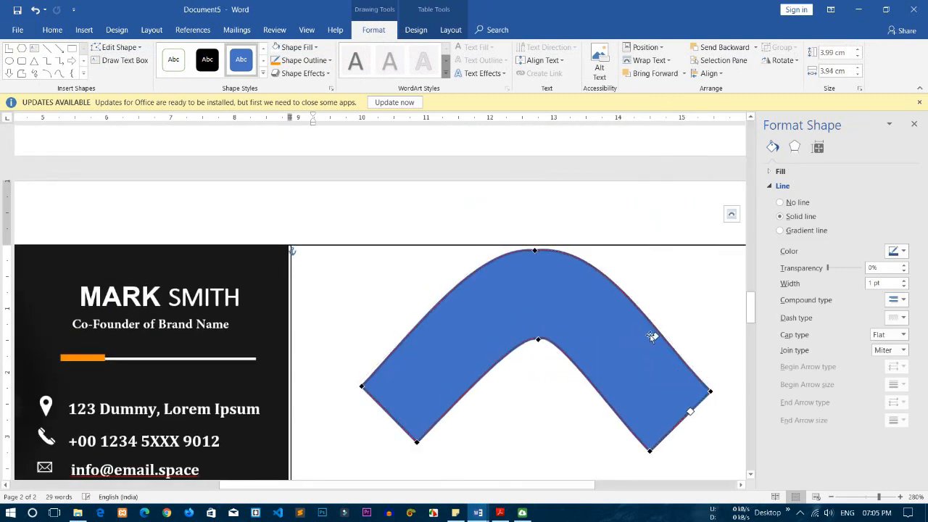
{"action": "left_click_drag", "start_coordinate": [653, 335], "coordinate": [660, 335]}
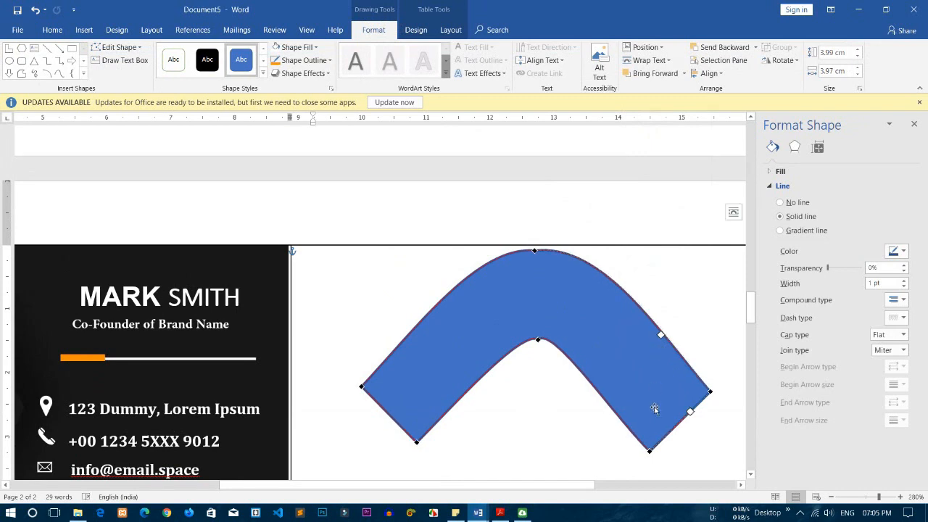
{"action": "left_click_drag", "start_coordinate": [649, 450], "coordinate": [653, 446]}
{"action": "left_click", "coordinate": [628, 411]}
- Refine the right arm by moving both end corners slightly farther out and readjusting the outer edge's curve
{"action": "right_click", "coordinate": [636, 393]}
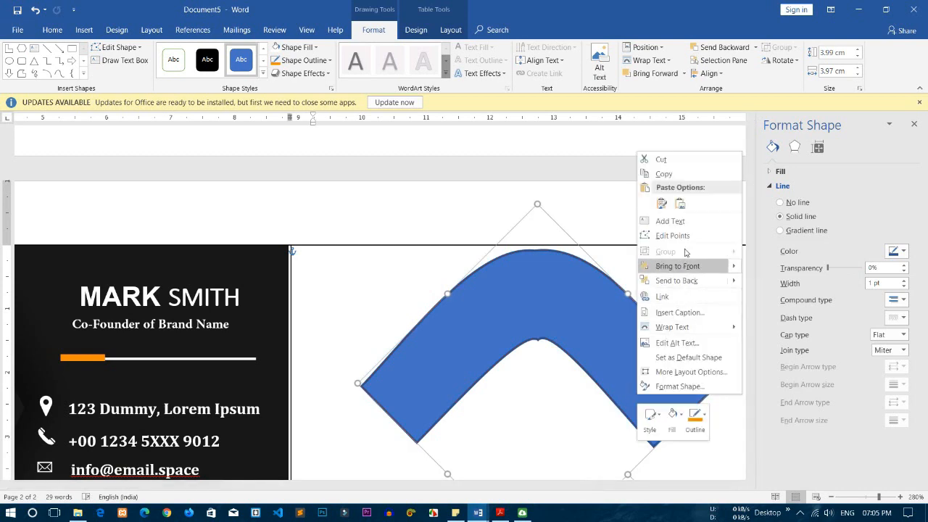
{"action": "left_click", "coordinate": [661, 235]}
{"action": "left_click_drag", "start_coordinate": [711, 389], "coordinate": [717, 385]}
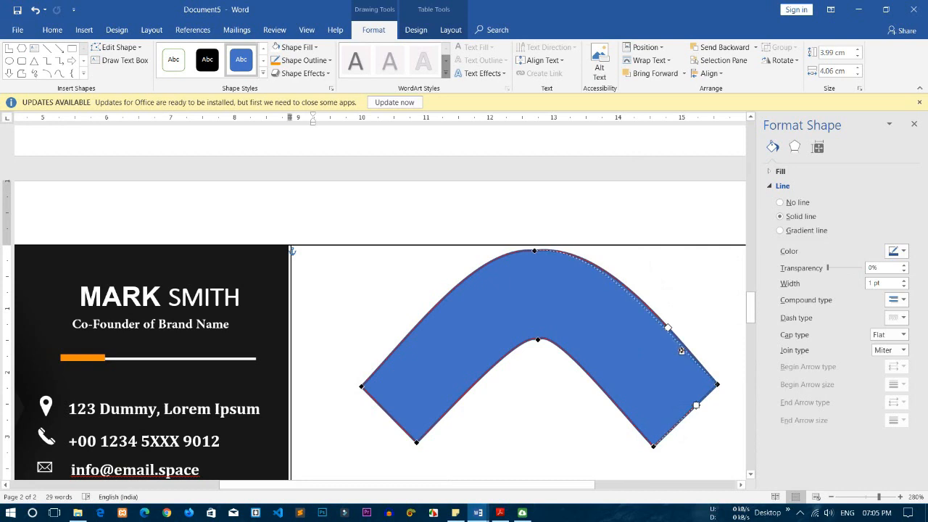
{"action": "left_click_drag", "start_coordinate": [691, 354], "coordinate": [692, 356]}
{"action": "left_click_drag", "start_coordinate": [652, 445], "coordinate": [659, 441]}
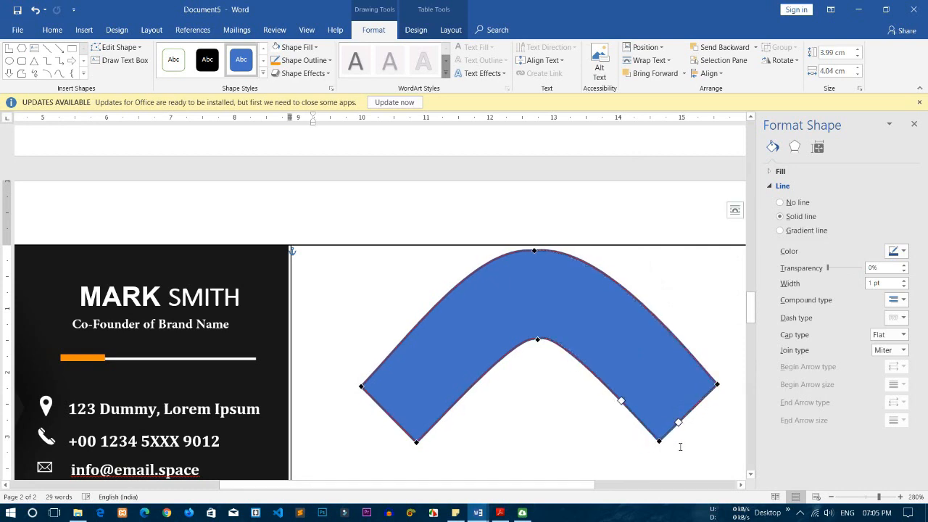
{"action": "left_click", "coordinate": [674, 443]}
- Fill the chevron with the recently used orange of the card and remove its outline
{"action": "scroll", "coordinate": [555, 445], "scroll_direction": "down", "scroll_amount": 6}
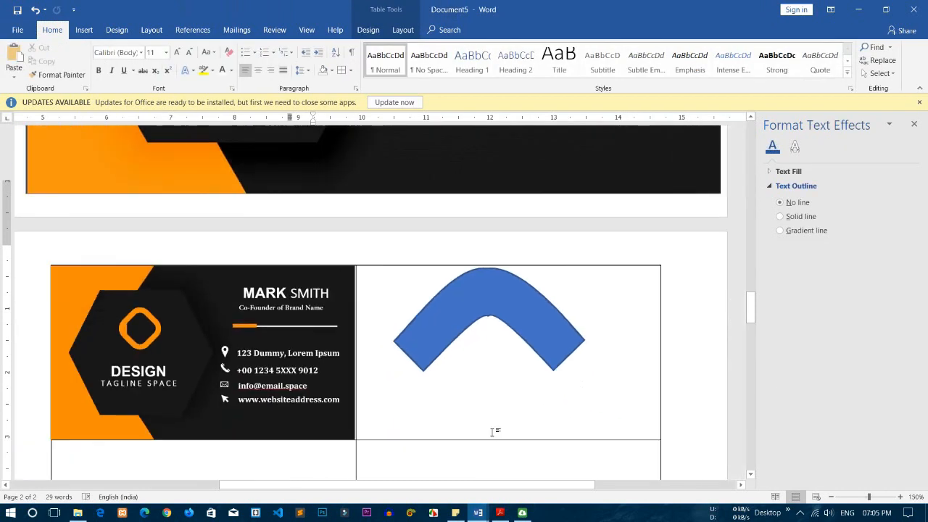
{"action": "scroll", "coordinate": [495, 432], "scroll_direction": "down", "scroll_amount": 8}
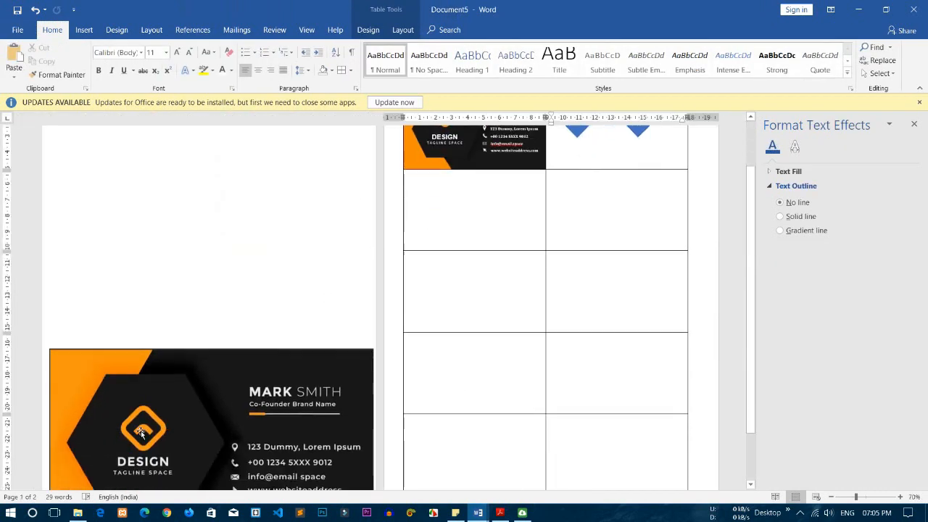
{"action": "scroll", "coordinate": [624, 192], "scroll_direction": "up", "scroll_amount": 10}
{"action": "left_click", "coordinate": [624, 191]}
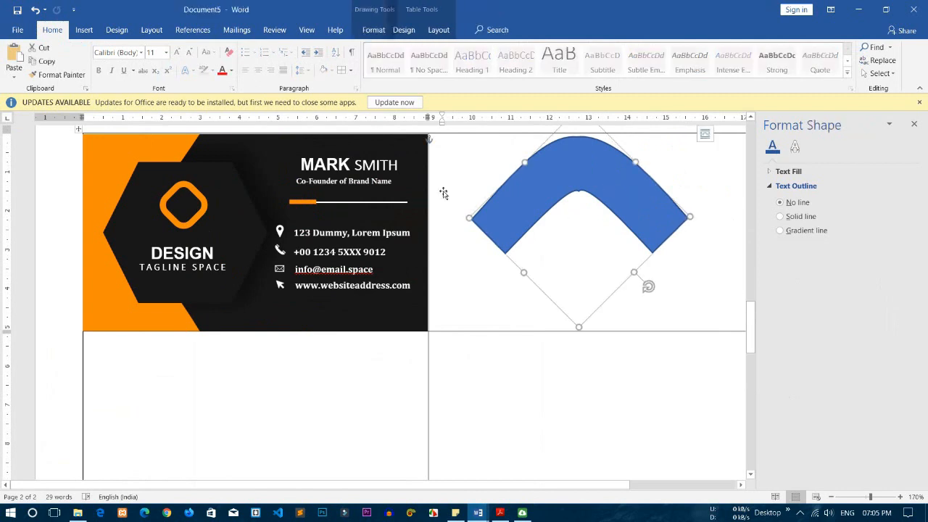
{"action": "left_click", "coordinate": [373, 29]}
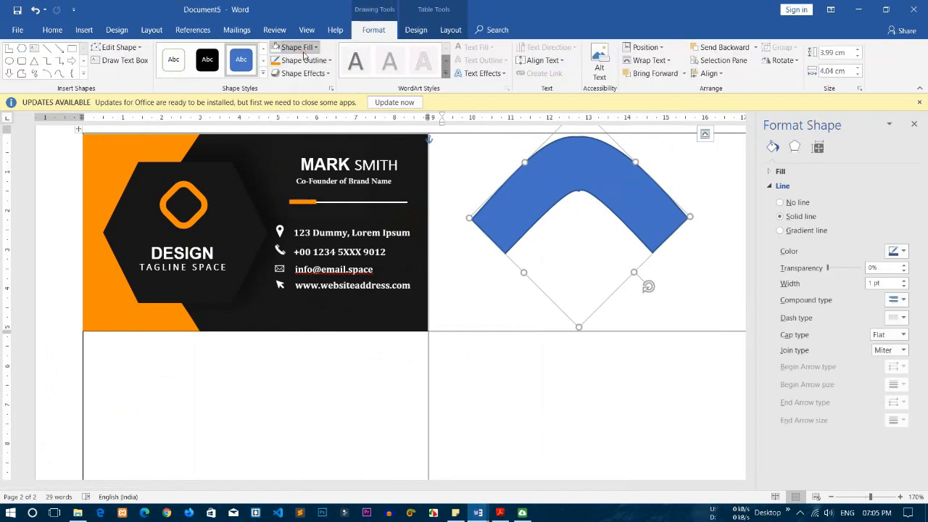
{"action": "left_click", "coordinate": [303, 49]}
{"action": "left_click", "coordinate": [276, 162]}
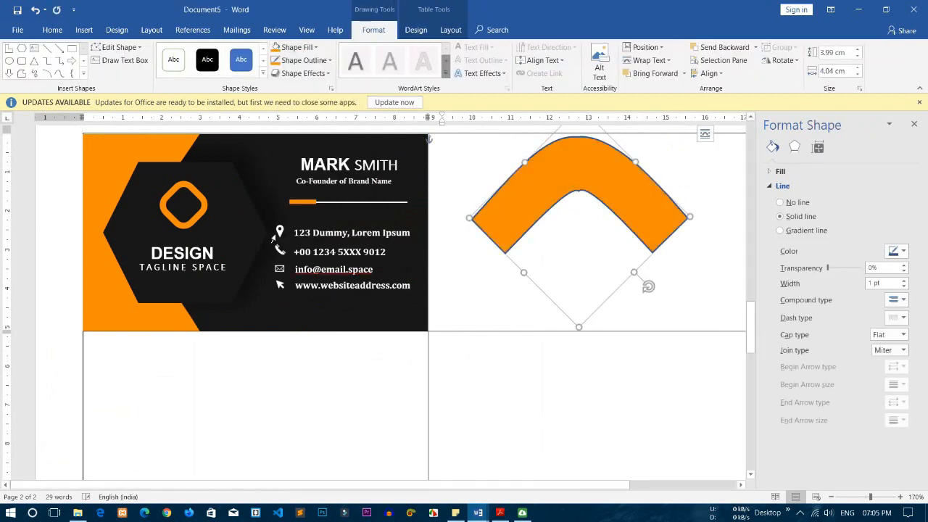
{"action": "left_click", "coordinate": [303, 60]}
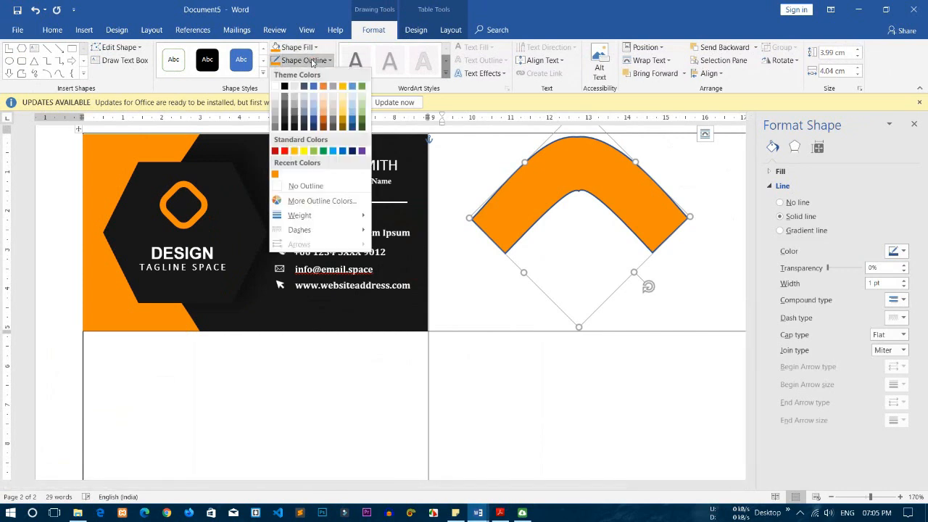
{"action": "left_click", "coordinate": [305, 187]}
- Shrink the chevron to about 0.43 × 0.43 cm and centre it inside the card's orange diamond logo
{"action": "left_click_drag", "start_coordinate": [578, 328], "coordinate": [580, 174]}
{"action": "left_click_drag", "start_coordinate": [568, 143], "coordinate": [186, 214]}
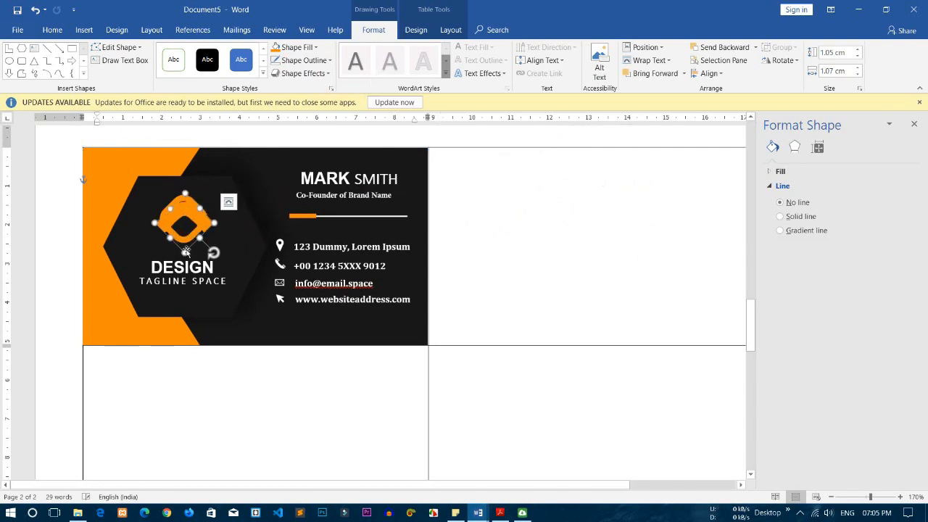
{"action": "left_click_drag", "start_coordinate": [184, 253], "coordinate": [184, 217]}
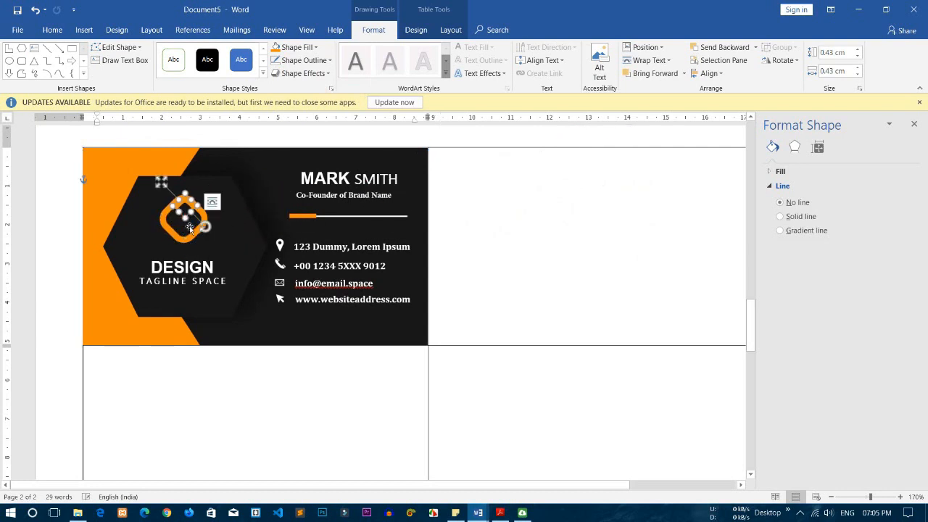
{"action": "key", "text": "Down"}
{"action": "key", "text": "Down"}
{"action": "key", "text": "Down"}
{"action": "key", "text": "Down"}
{"action": "key", "text": "Down"}
{"action": "key", "text": "Down"}
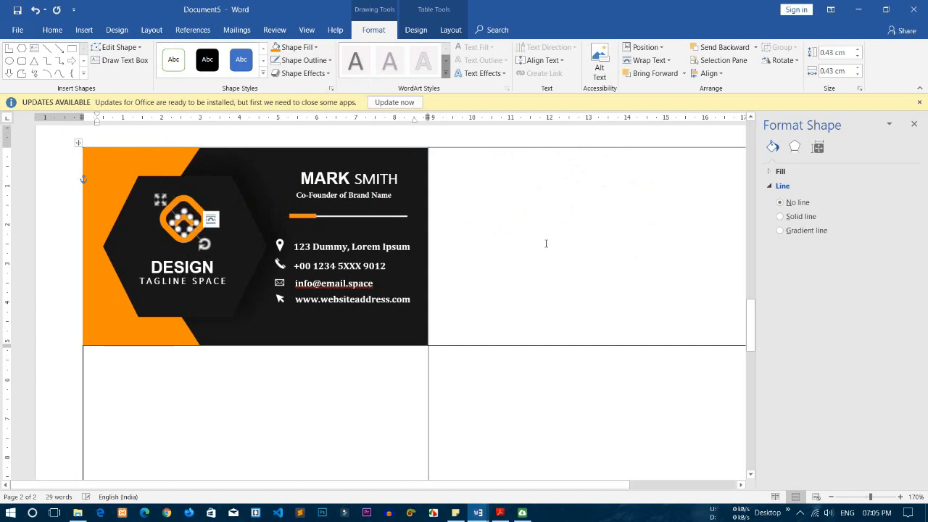
{"action": "left_click", "coordinate": [546, 244]}
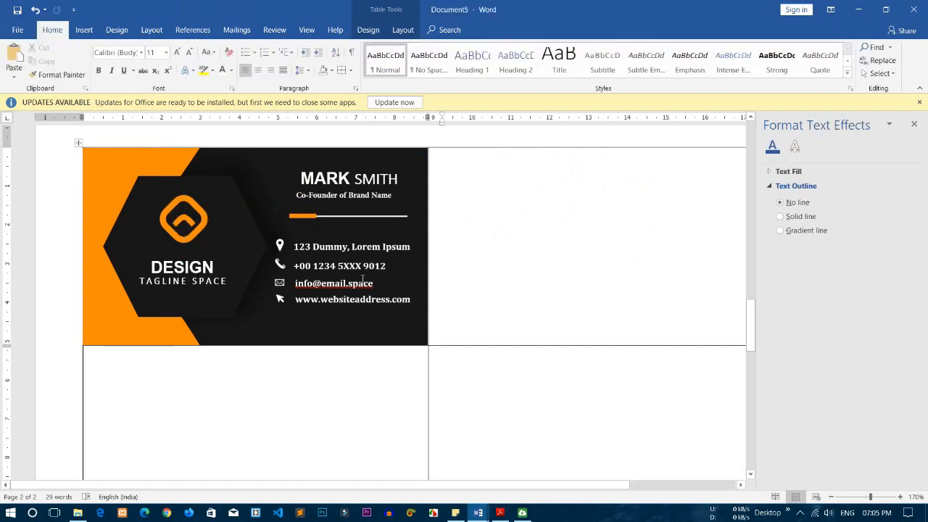
- Compare the completed card with the reference design and examine the remaining empty label cells
{"action": "scroll", "coordinate": [366, 282], "scroll_direction": "up", "scroll_amount": 6}
{"action": "scroll", "coordinate": [372, 284], "scroll_direction": "down", "scroll_amount": 4}
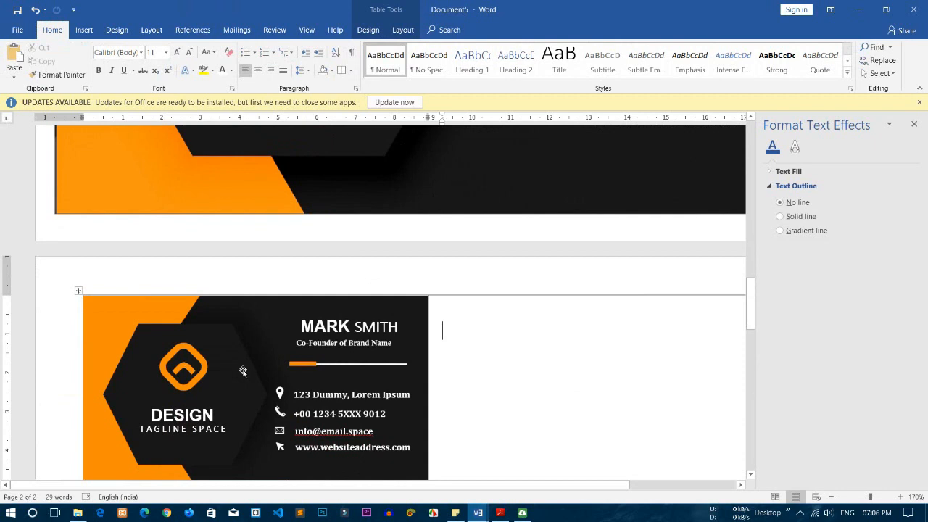
{"action": "scroll", "coordinate": [242, 371], "scroll_direction": "down", "scroll_amount": 3}
{"action": "scroll", "coordinate": [591, 338], "scroll_direction": "down", "scroll_amount": 7}
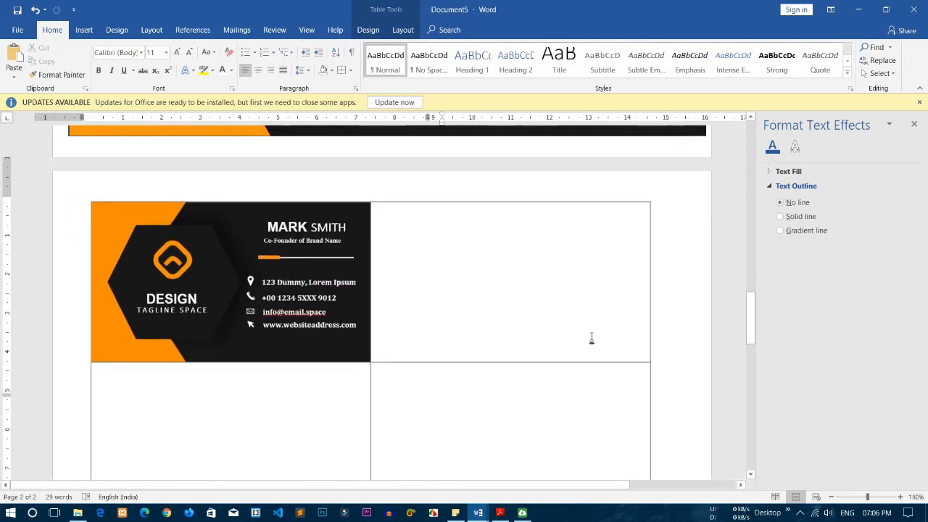
{"action": "scroll", "coordinate": [473, 274], "scroll_direction": "down", "scroll_amount": 8}
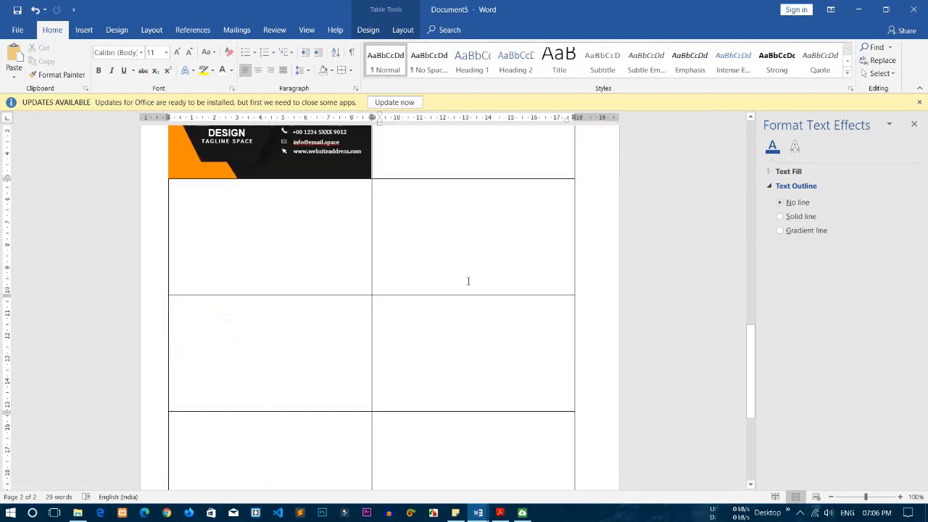
{"action": "scroll", "coordinate": [454, 338], "scroll_direction": "up", "scroll_amount": 8}
{"action": "scroll", "coordinate": [423, 254], "scroll_direction": "down", "scroll_amount": 5}
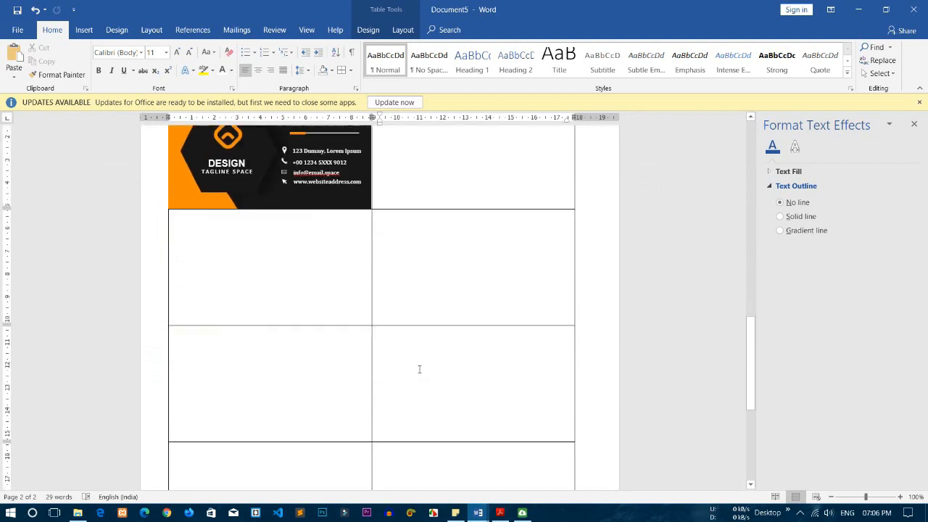
{"action": "scroll", "coordinate": [406, 430], "scroll_direction": "up", "scroll_amount": 5}
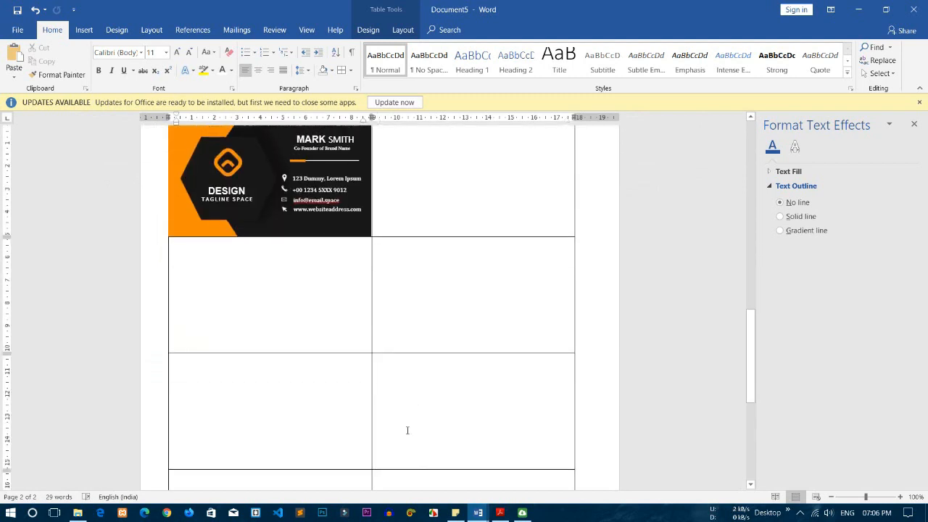
- Copy the finished card into every label cell of the table with Update Labels
{"action": "left_click", "coordinate": [428, 327]}
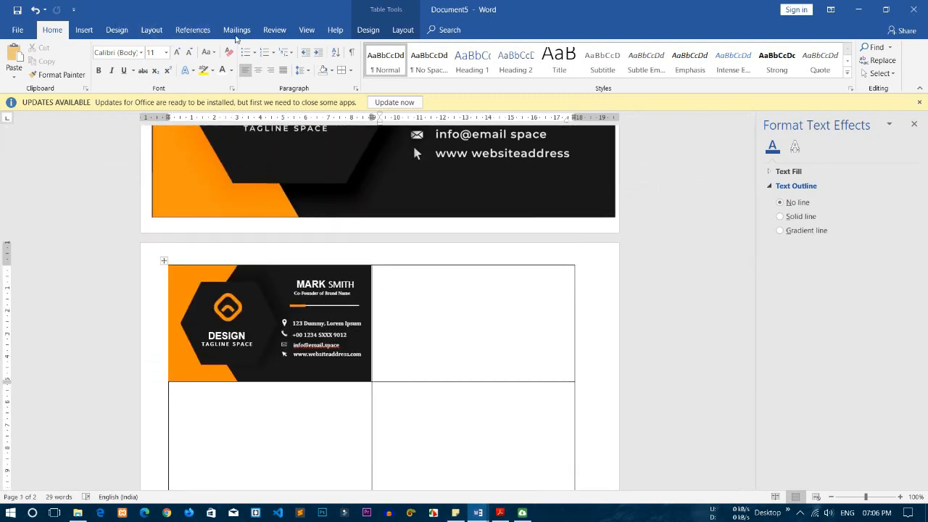
{"action": "left_click", "coordinate": [237, 30]}
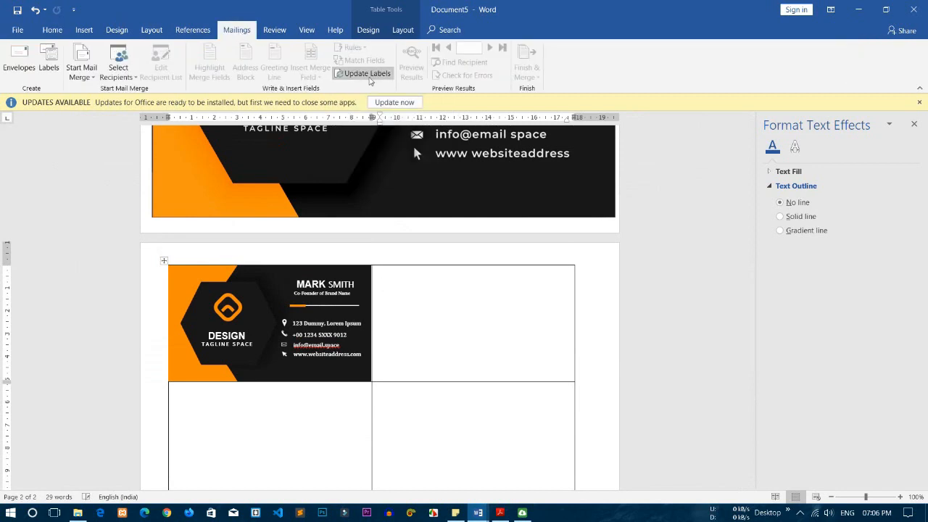
{"action": "left_click", "coordinate": [367, 73]}
{"action": "scroll", "coordinate": [472, 275], "scroll_direction": "down", "scroll_amount": 3}
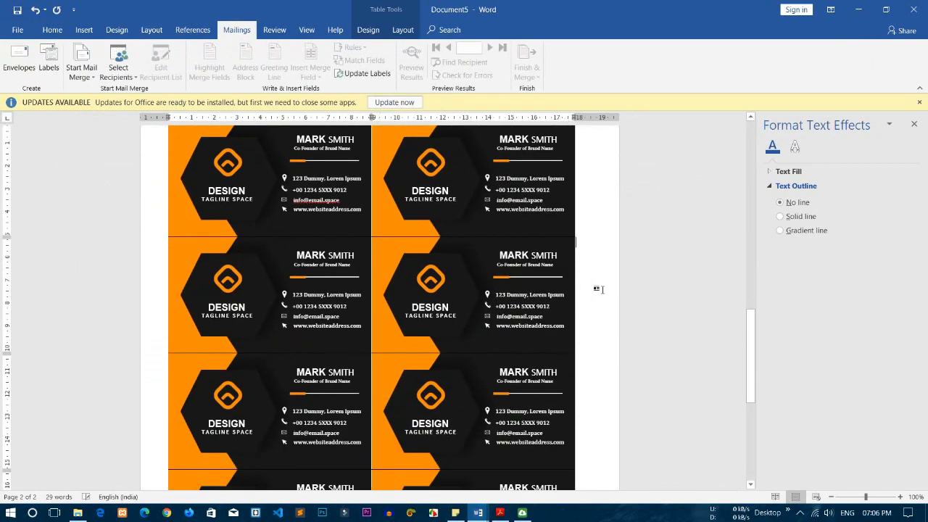
{"action": "scroll", "coordinate": [329, 231], "scroll_direction": "up", "scroll_amount": 4, "text": "ctrl"}
{"action": "scroll", "coordinate": [348, 262], "scroll_direction": "down", "scroll_amount": 10, "text": "ctrl"}
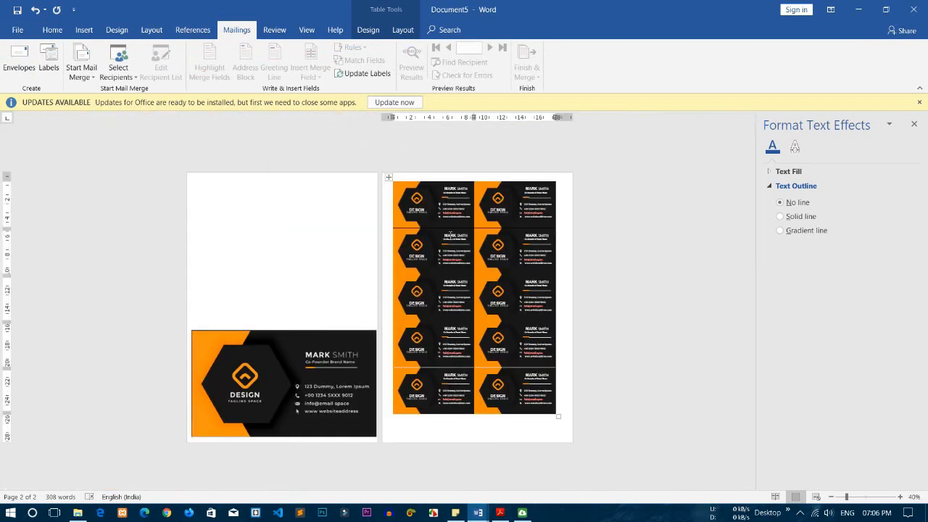
- Select the whole label table, shift it slightly left and widen its columns to leave a gap between the cards
{"action": "left_click", "coordinate": [450, 234]}
{"action": "left_click", "coordinate": [388, 178]}
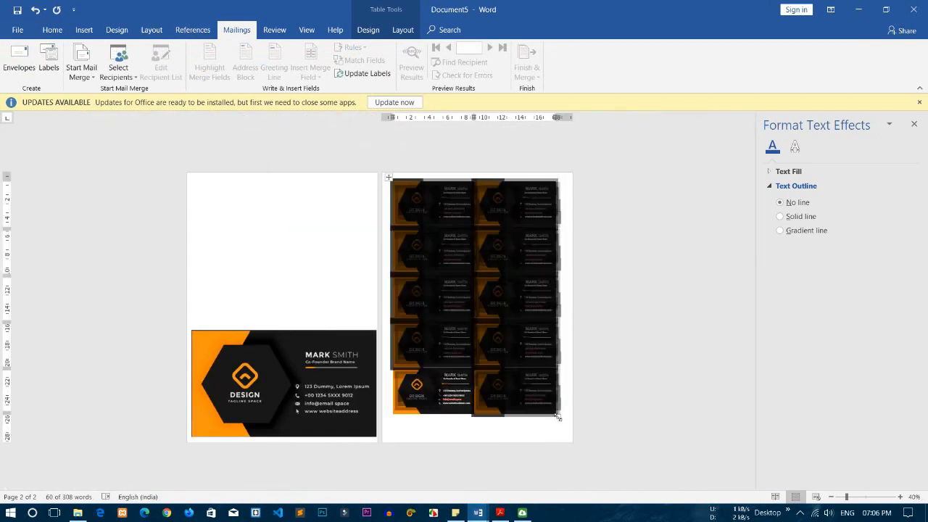
{"action": "left_click", "coordinate": [388, 177]}
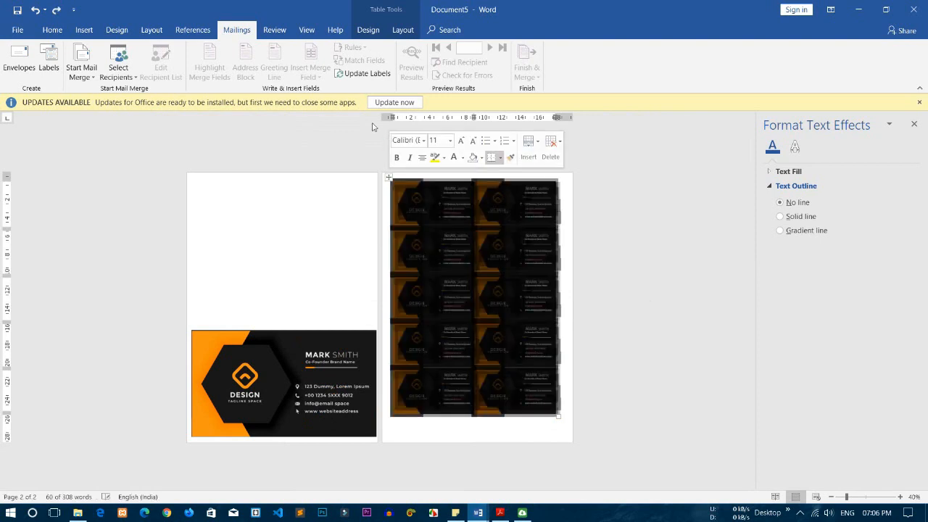
{"action": "left_click_drag", "start_coordinate": [393, 114], "coordinate": [390, 116]}
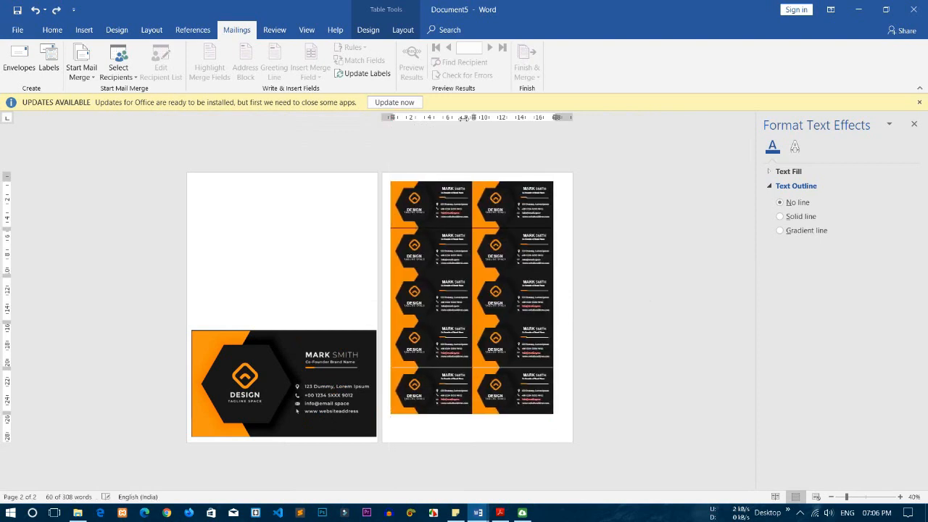
{"action": "left_click_drag", "start_coordinate": [471, 117], "coordinate": [479, 108]}
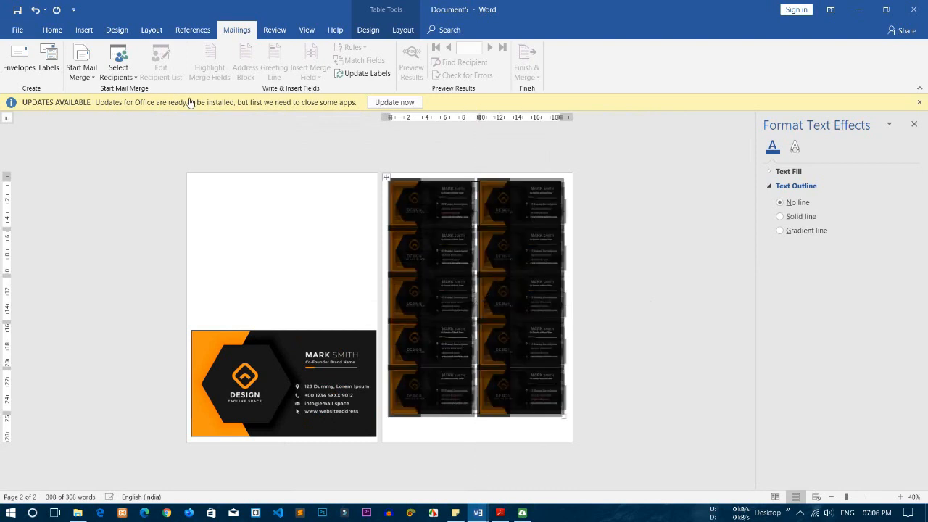
- Set the row height of the whole label table to 5.4 cm and remove the table's borders
{"action": "left_click", "coordinate": [367, 30]}
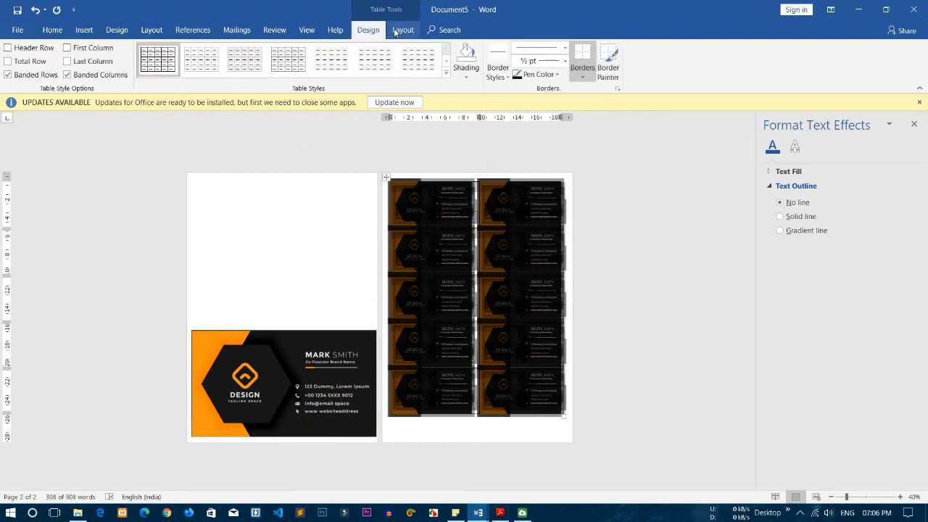
{"action": "left_click", "coordinate": [403, 29]}
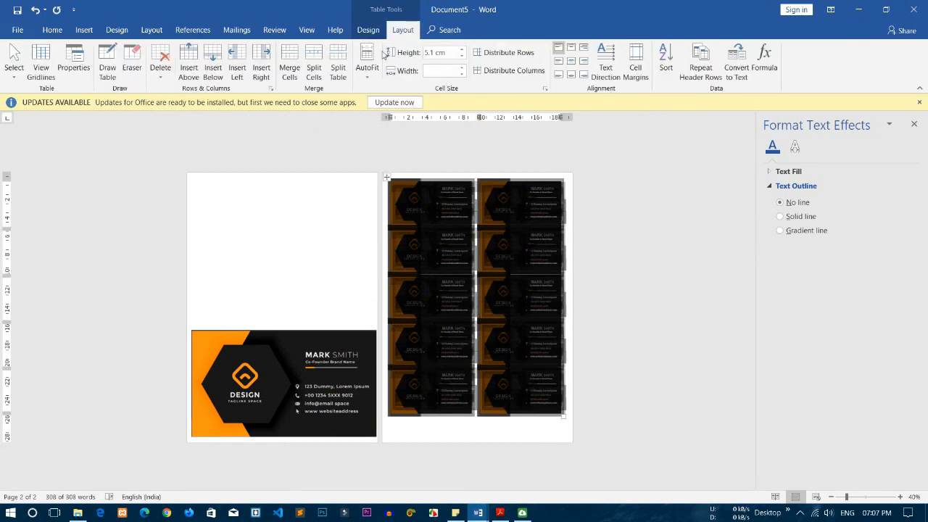
{"action": "left_click", "coordinate": [462, 48]}
{"action": "left_click", "coordinate": [461, 48]}
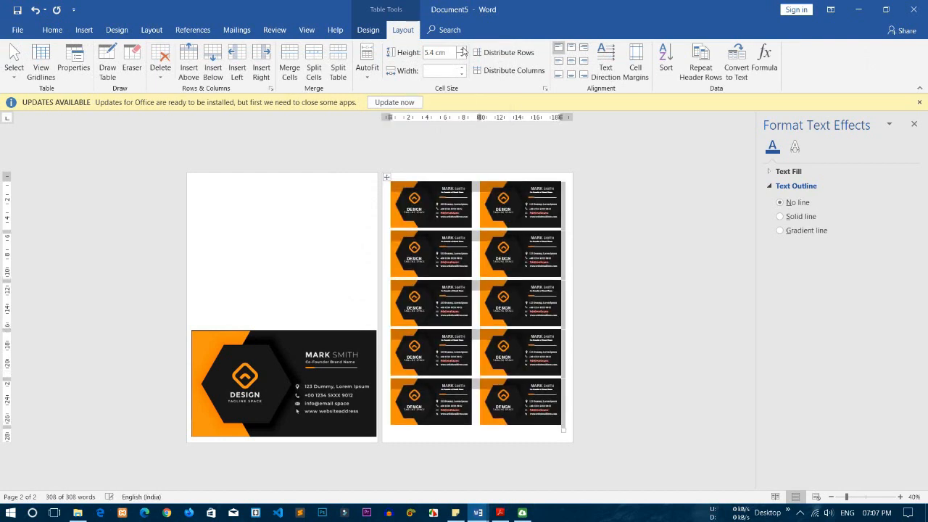
{"action": "left_click", "coordinate": [633, 282]}
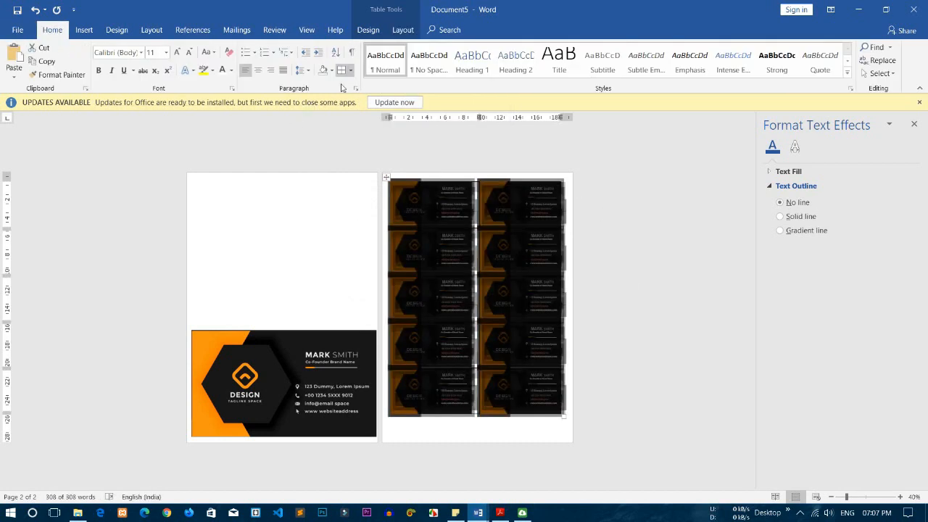
{"action": "left_click", "coordinate": [350, 70]}
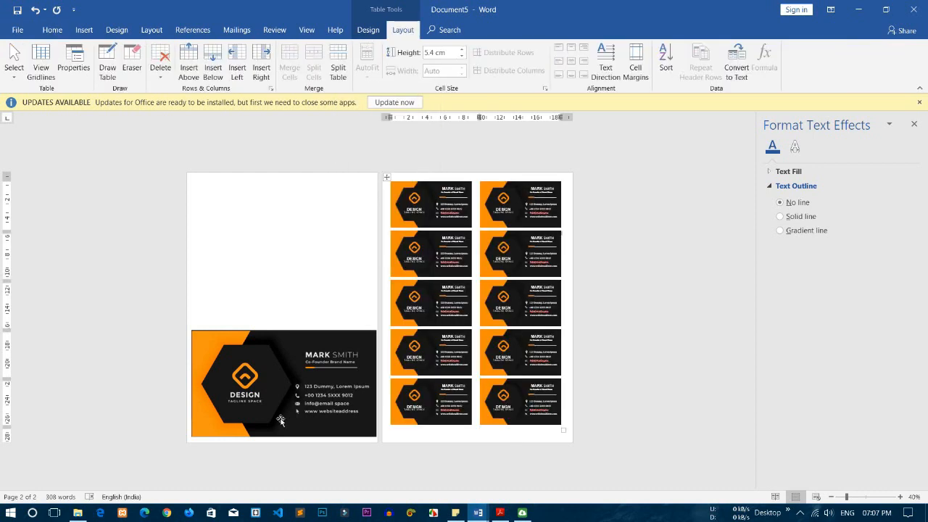
- Delete the reference card picture and remove the blank first page
{"action": "left_click", "coordinate": [281, 420]}
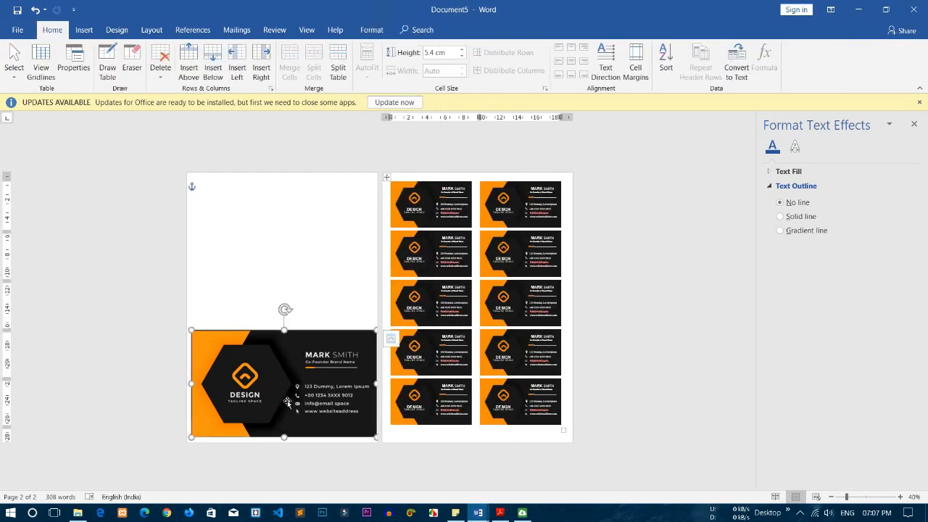
{"action": "key", "text": "Delete"}
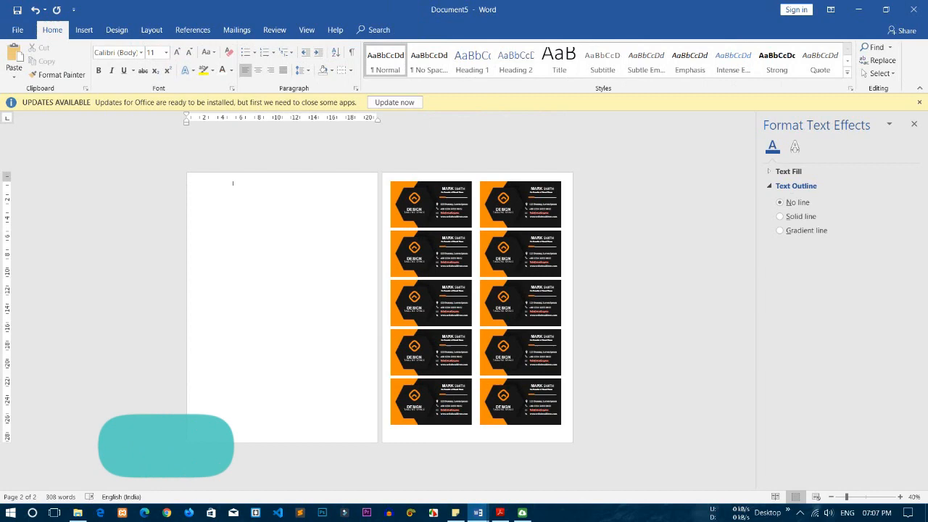
{"action": "key", "text": "BackSpace"}
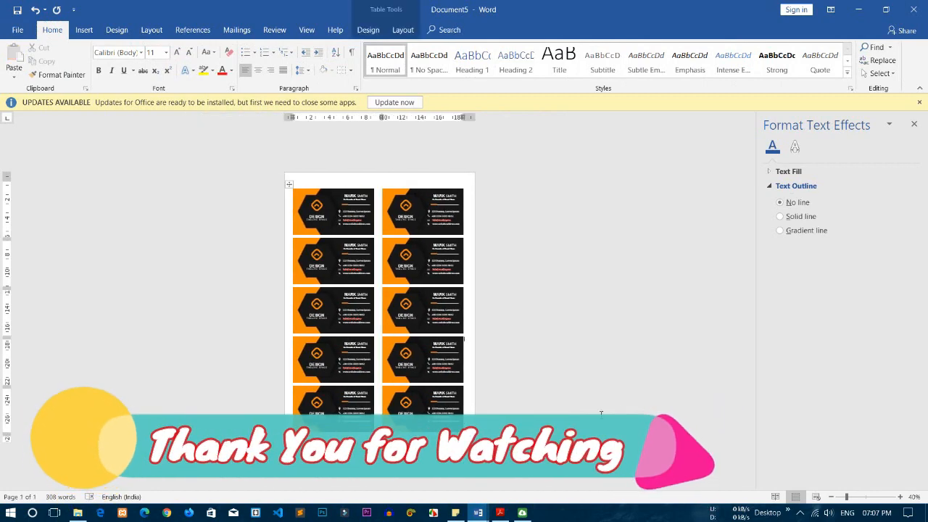